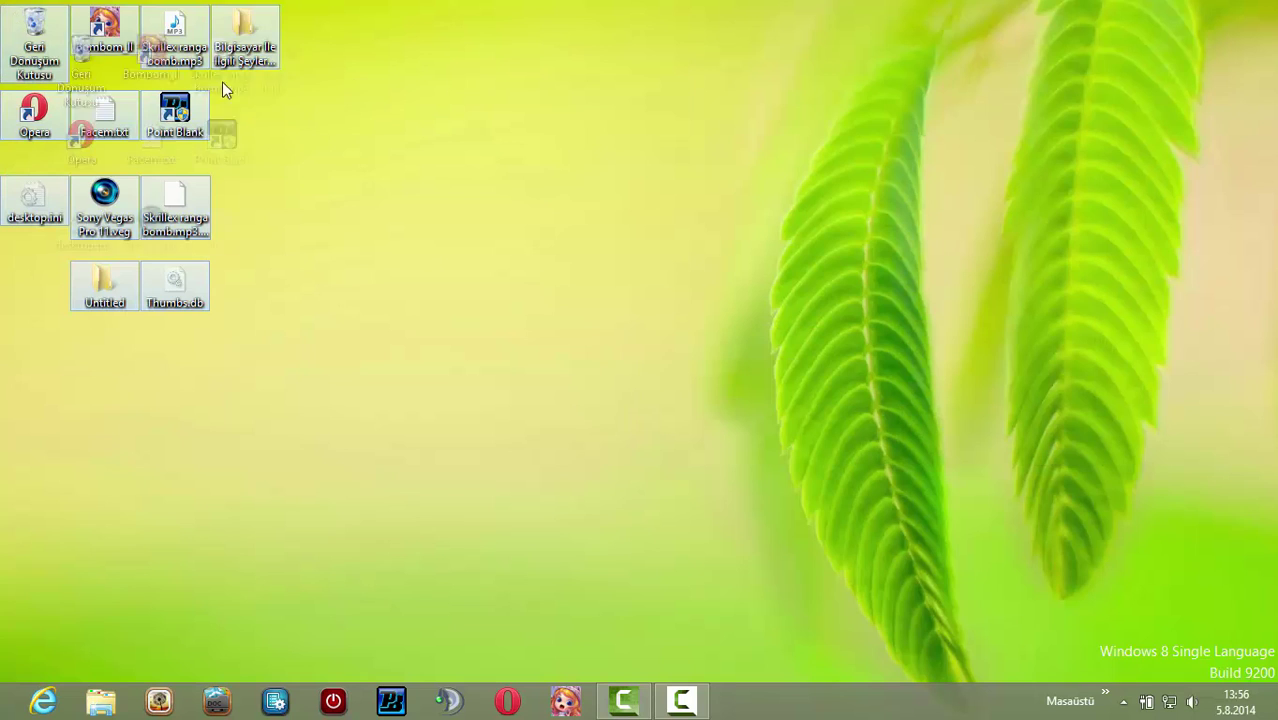
Move all desktop icons as a group to the middle of the desktop and switch to large icons
left_click_drag(634, 616, 650, 465)
right_click(1031, 153)
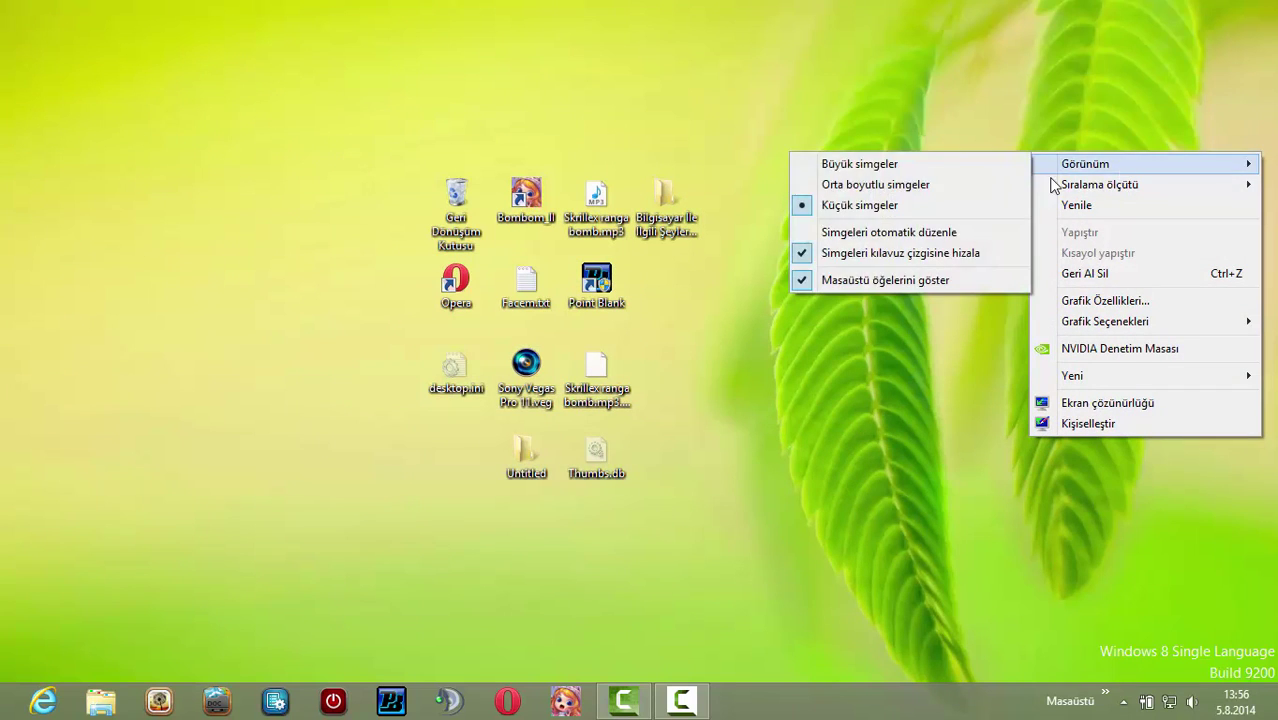
mouse_move(1085, 164)
left_click(845, 164)
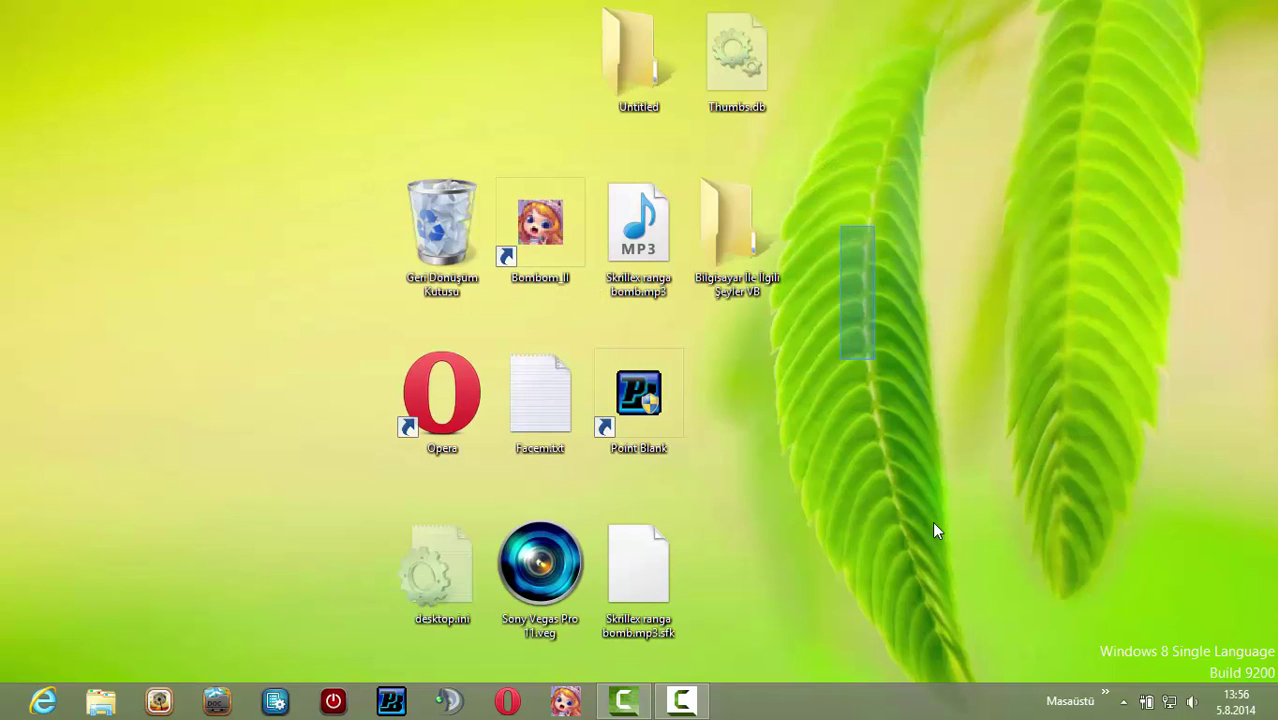
Move the Recycle Bin, Opera and Bombom_II icons to the desktop's first column and refresh the desktop
left_click_drag(442, 230, 90, 541)
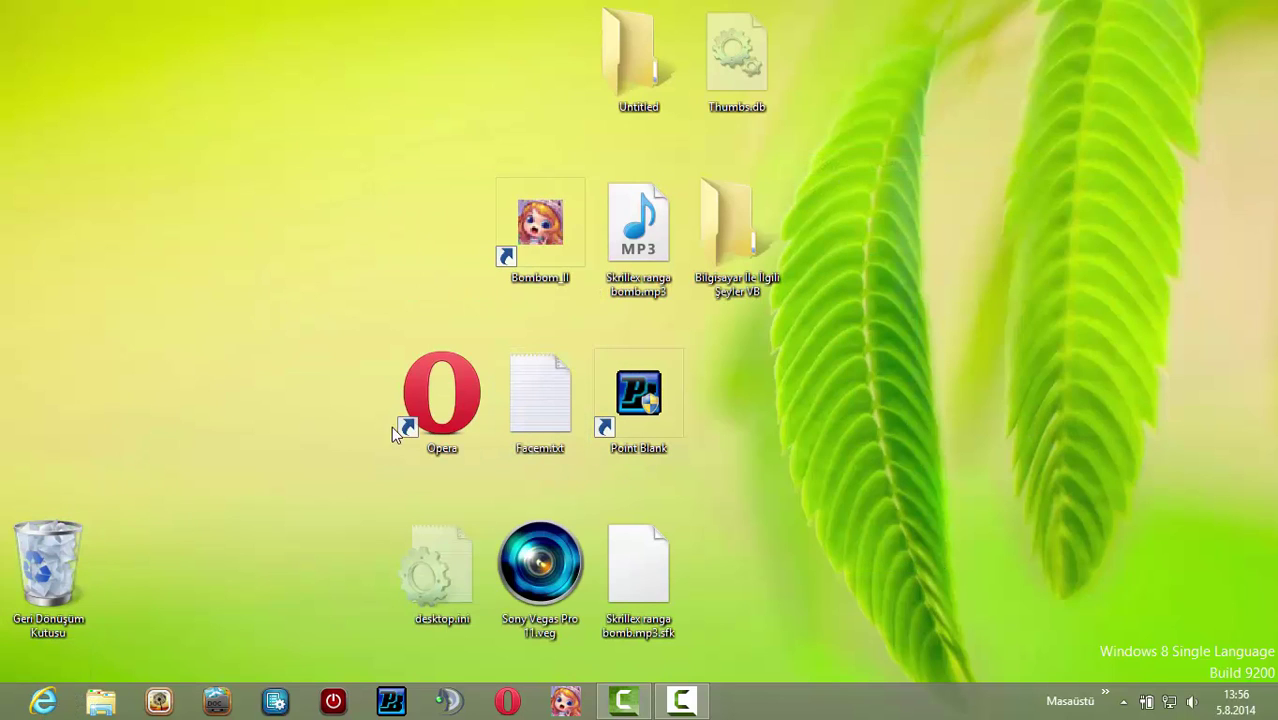
left_click_drag(442, 395, 50, 378)
left_click_drag(578, 240, 92, 275)
right_click(241, 431)
left_click(400, 200)
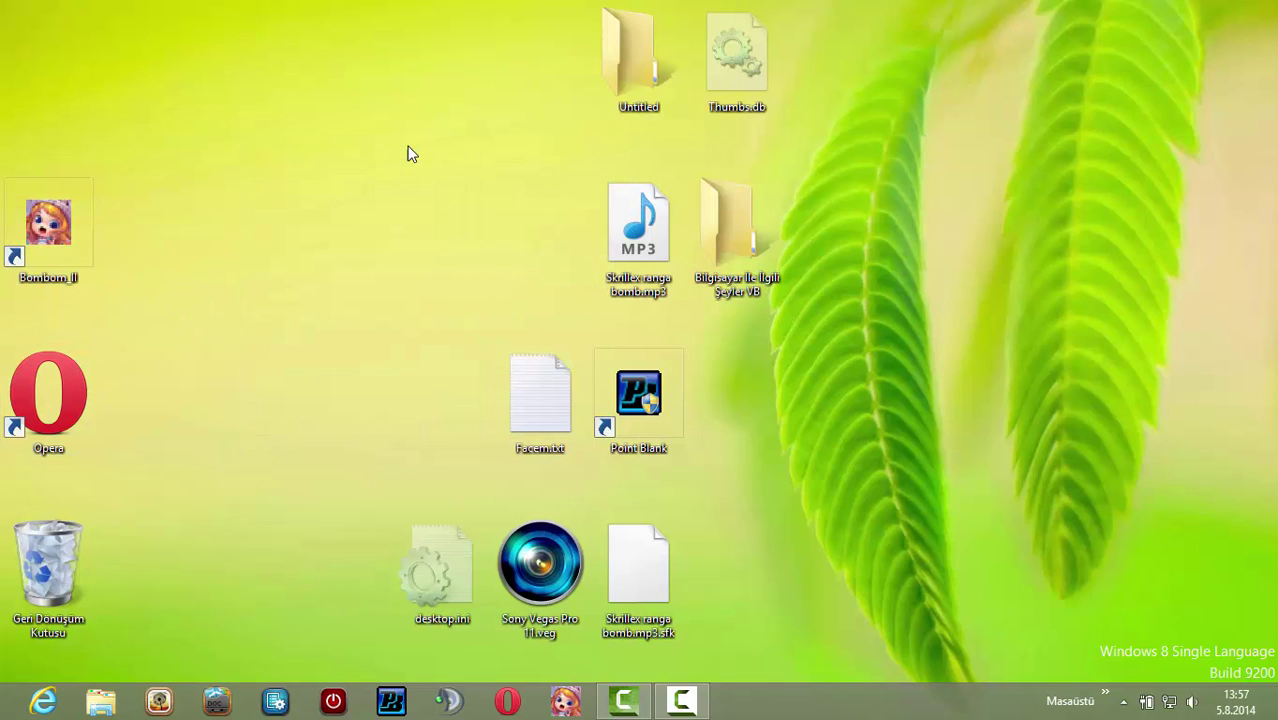
Switch the desktop to medium icons and place Point Blank and Bombom_II side by side at the start of the first row
right_click(336, 209)
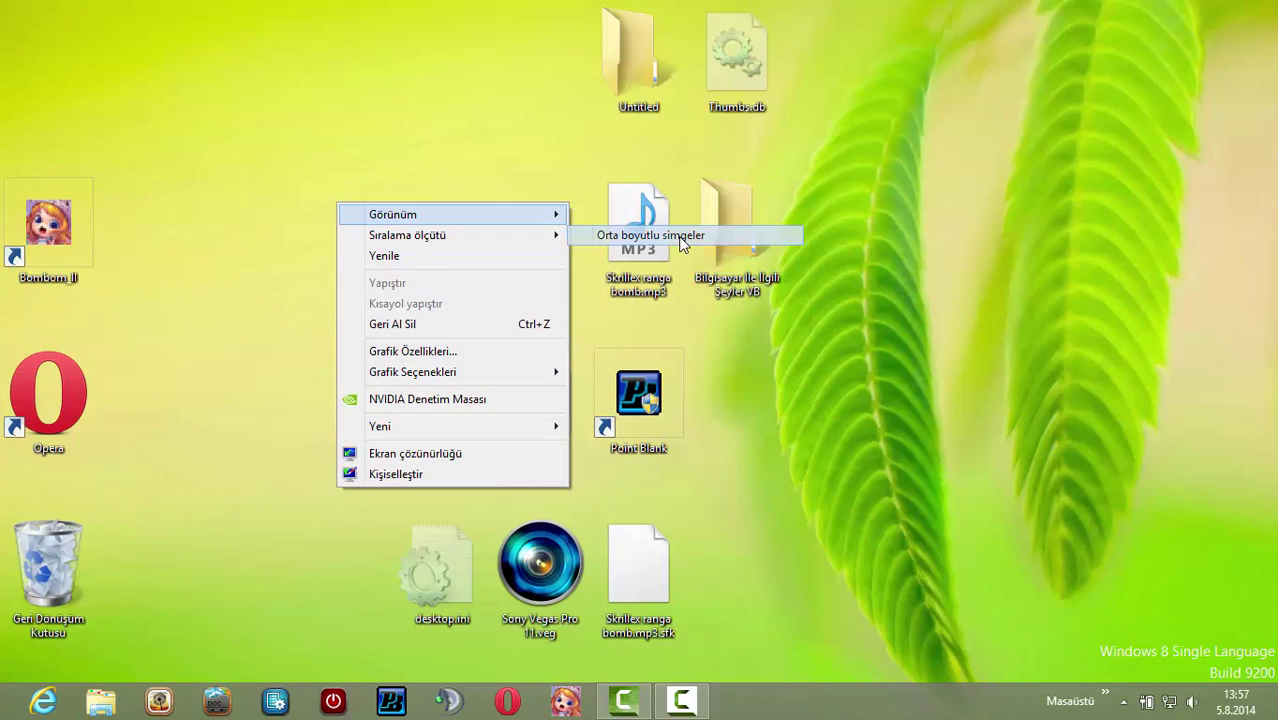
left_click(679, 245)
left_click_drag(80, 345, 520, 370)
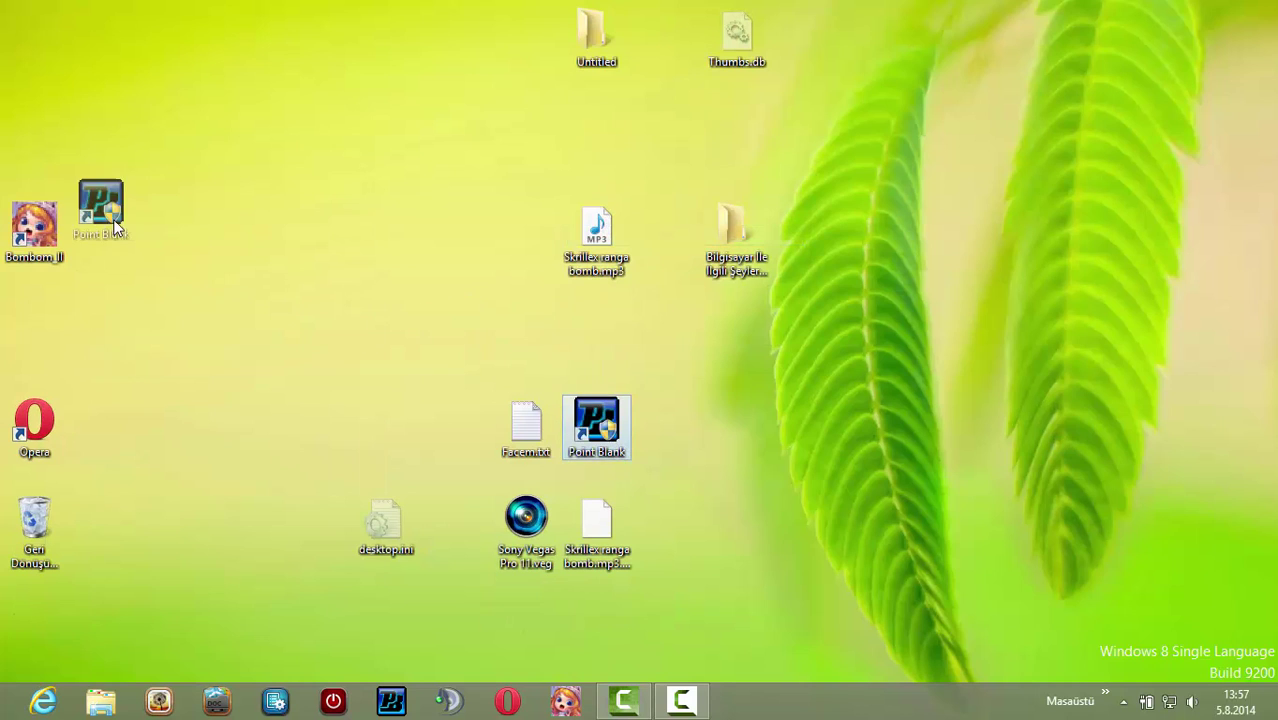
left_click_drag(84, 112, 43, 207)
left_click_drag(52, 64, 125, 50)
Move the Untitled folder, Thumbs.db and the Bilgisayar İle İlgili Şeyler VB folder into the first row beside Bombom_II
left_click_drag(901, 57, 400, 22)
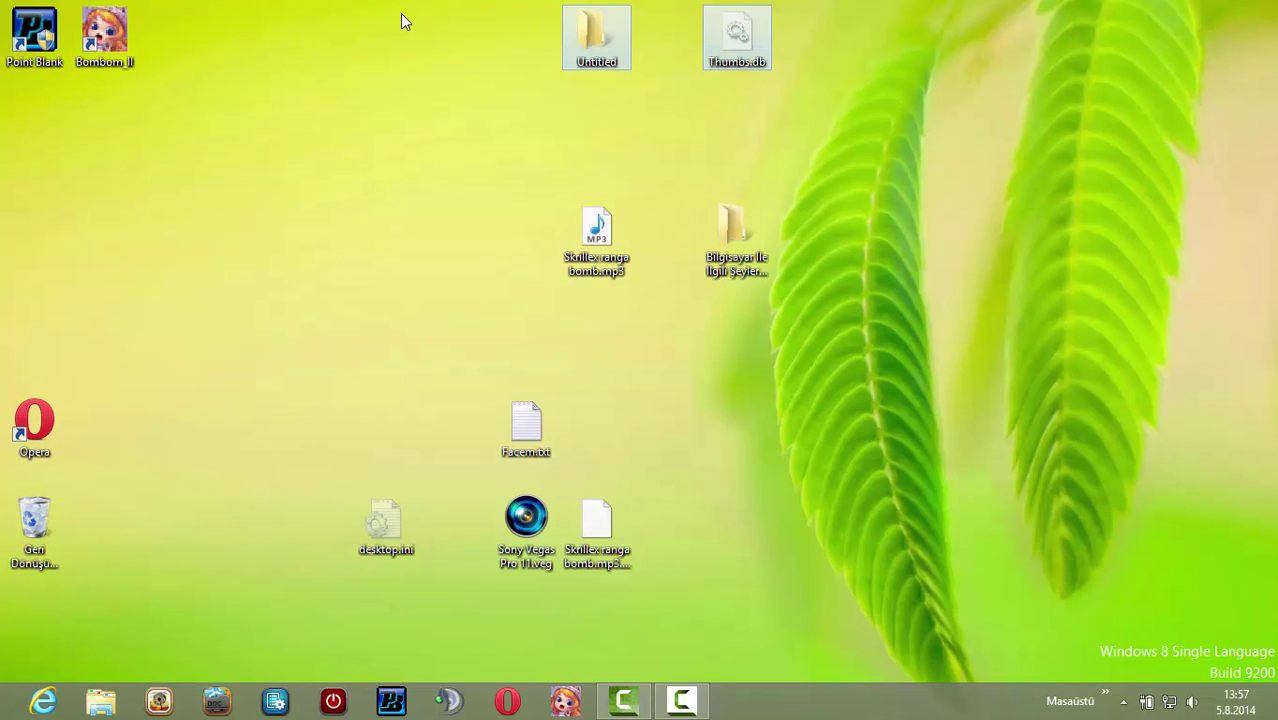
left_click_drag(576, 30, 155, 30)
left_click(727, 268)
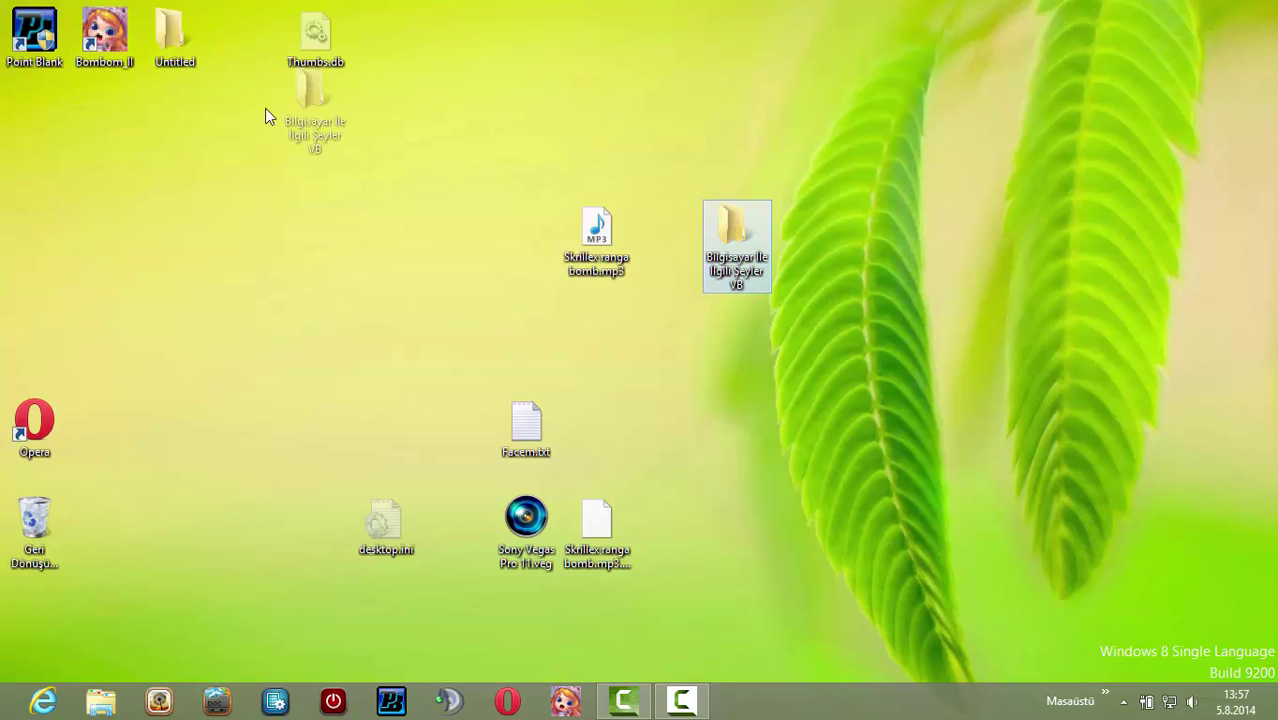
left_click_drag(265, 116, 313, 80)
Line up desktop.ini, Opera, Recycle Bin, Facem.txt and the Skrillex MP3 in the second row, with the Sony Vegas project and .sfk file beneath
left_click_drag(325, 209, 264, 488)
left_click_drag(638, 228, 300, 140)
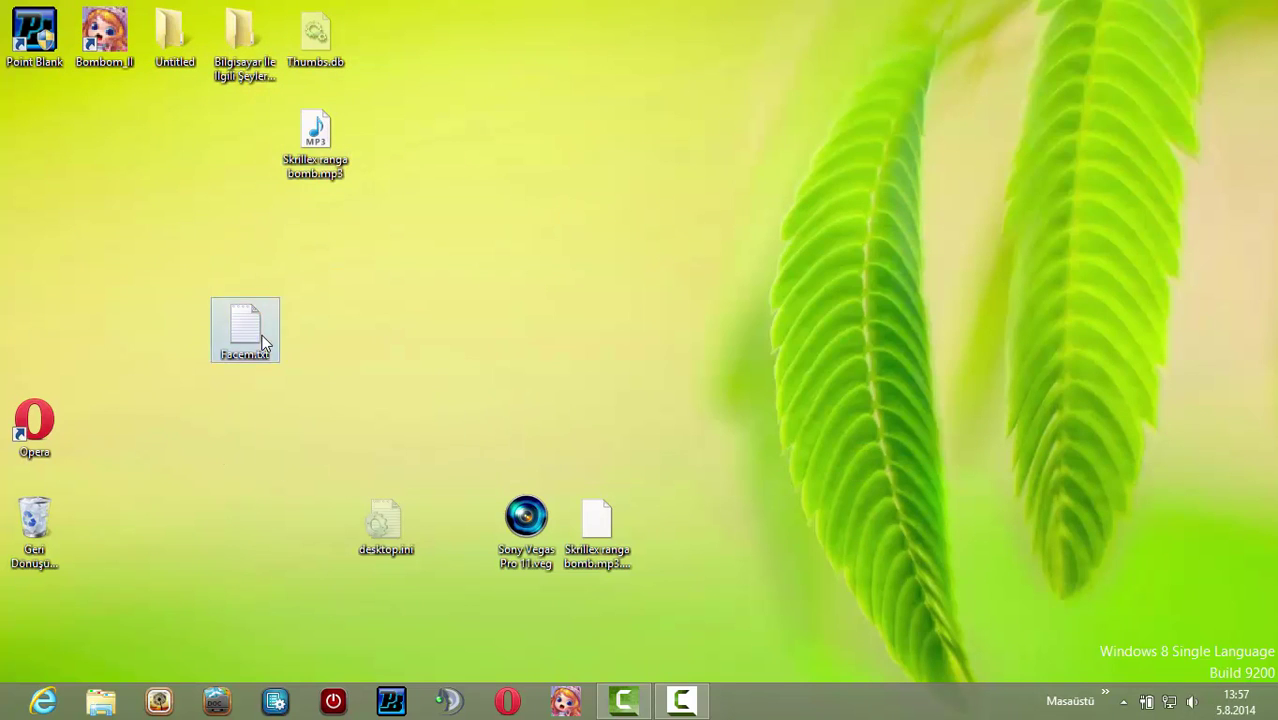
left_click_drag(54, 564, 182, 176)
left_click_drag(40, 430, 113, 165)
left_click_drag(827, 557, 71, 500)
left_click_drag(561, 559, 316, 235)
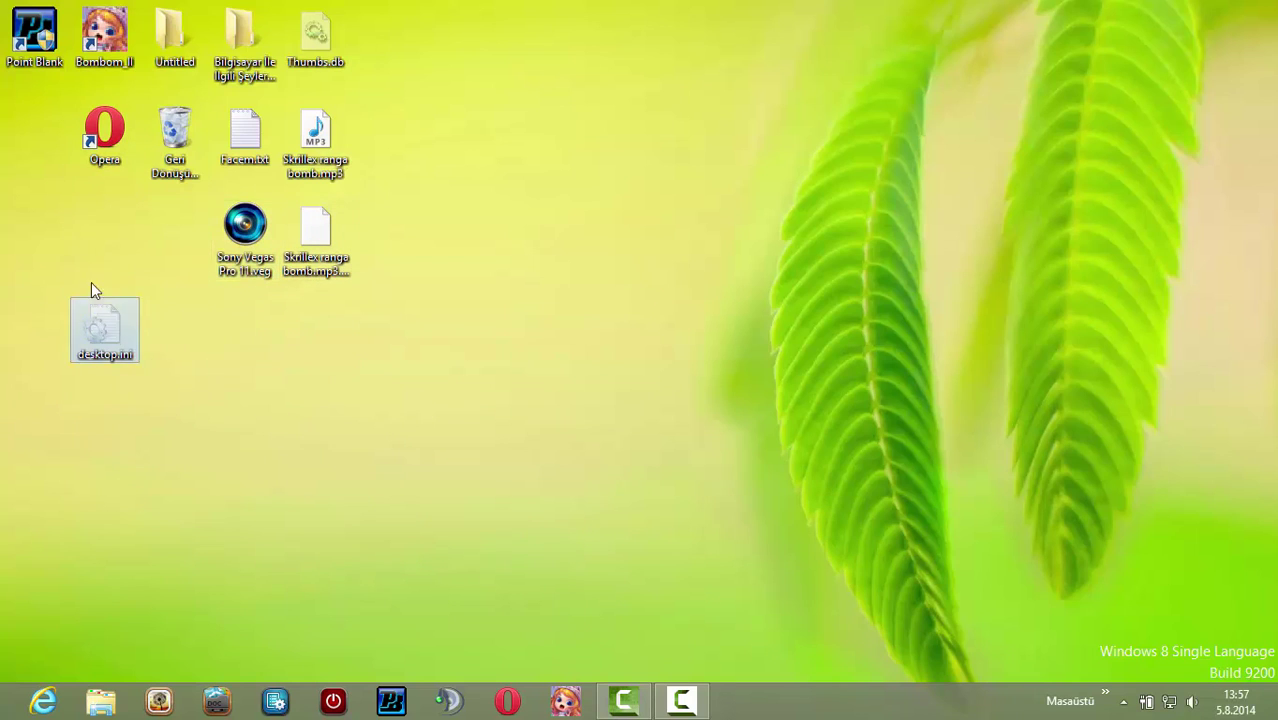
left_click_drag(100, 318, 54, 140)
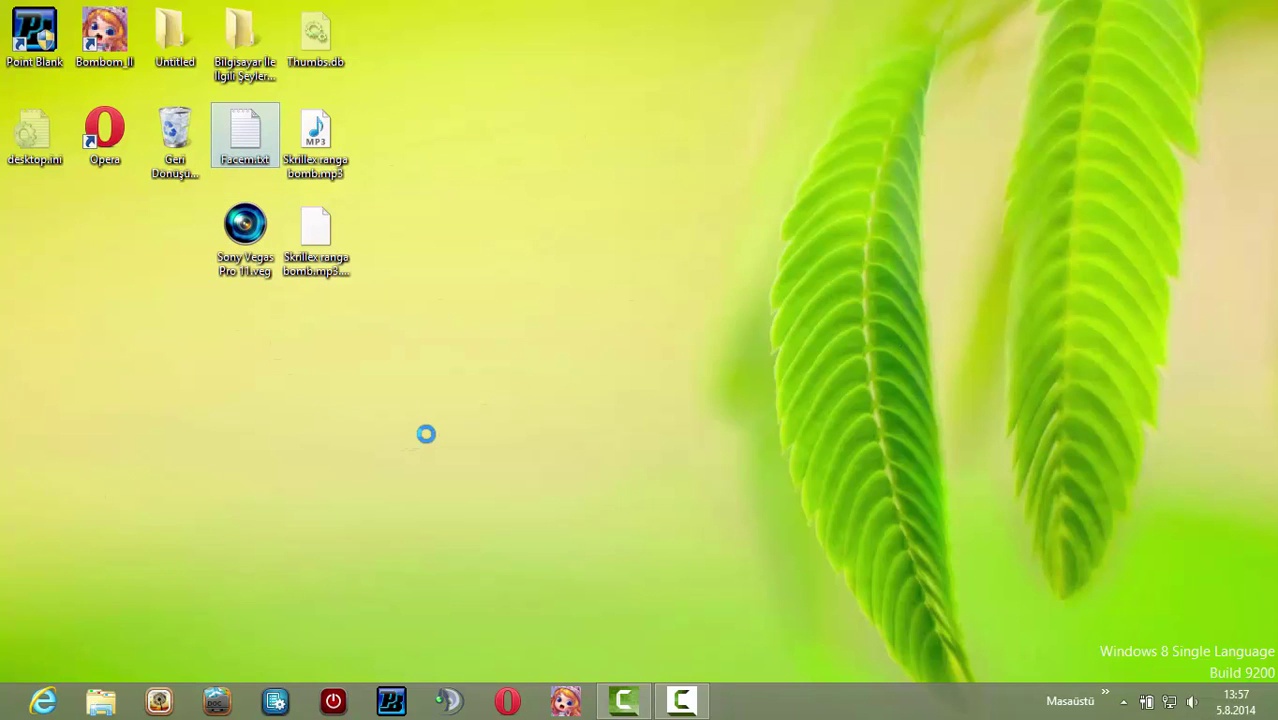
Open the properties of Facem.txt and review its security, details and general information
right_click(245, 127)
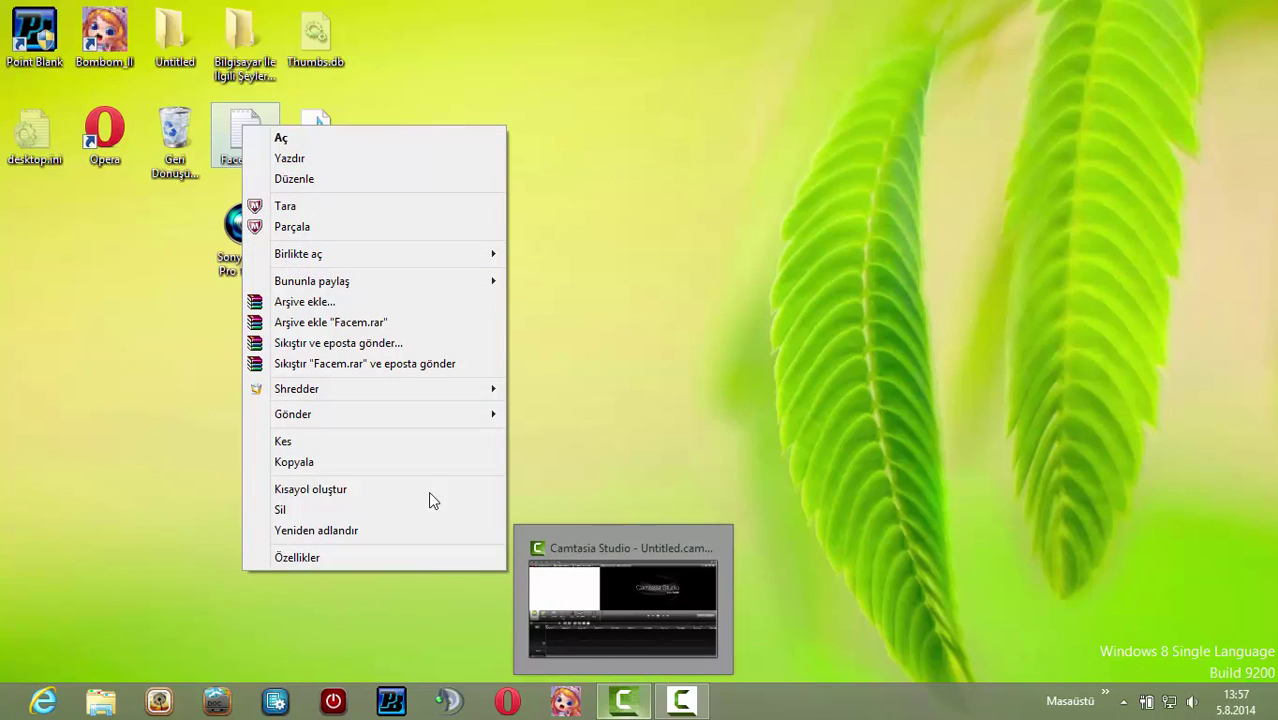
mouse_move(320, 258)
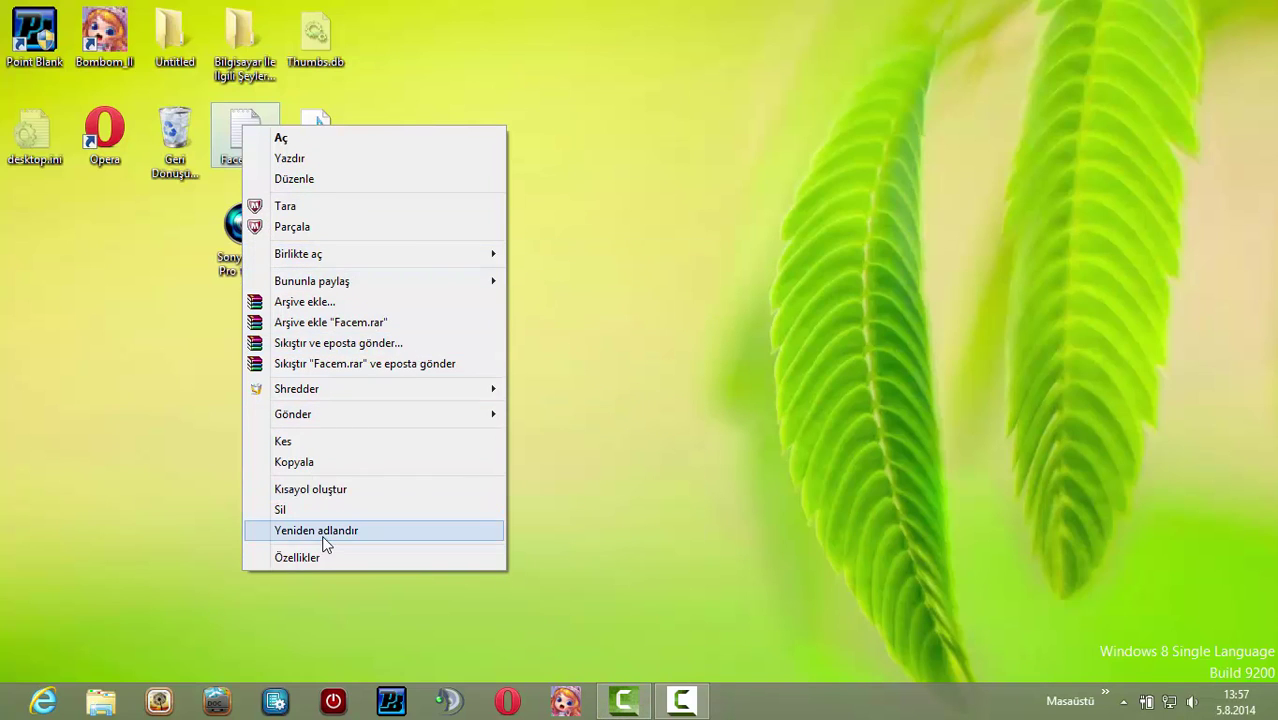
left_click(309, 562)
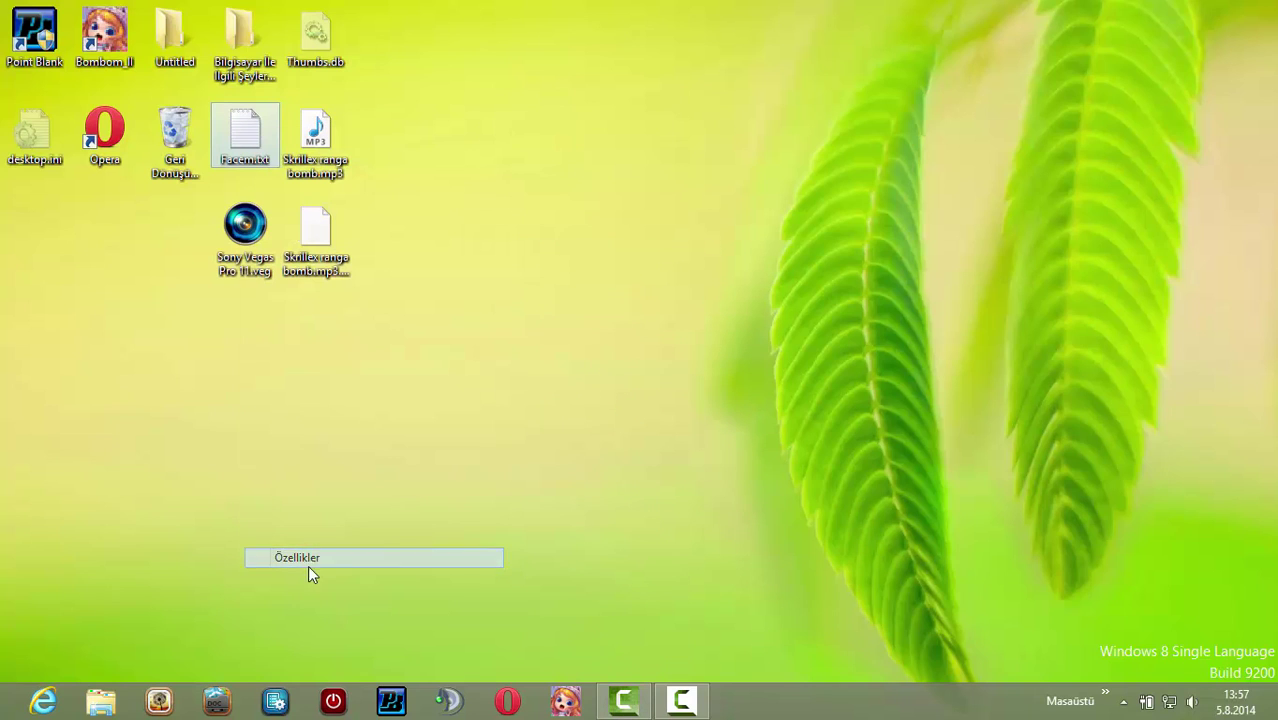
left_click(321, 171)
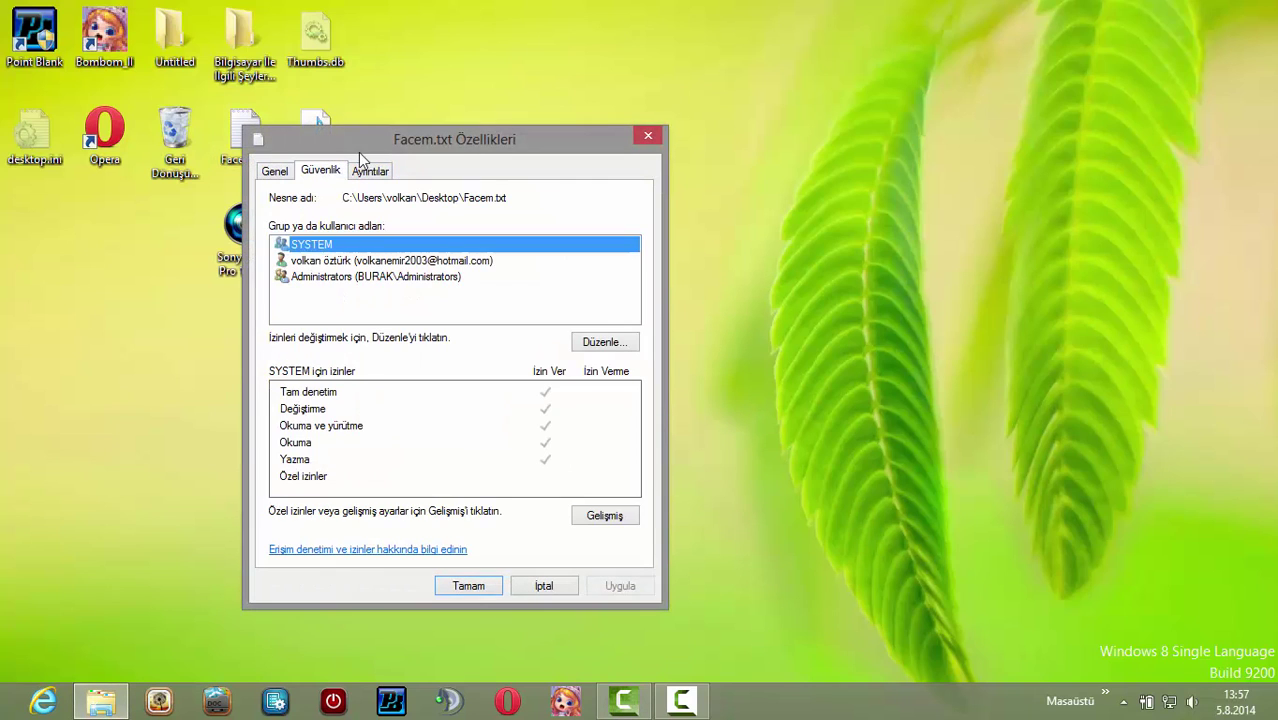
left_click(389, 172)
left_click(283, 175)
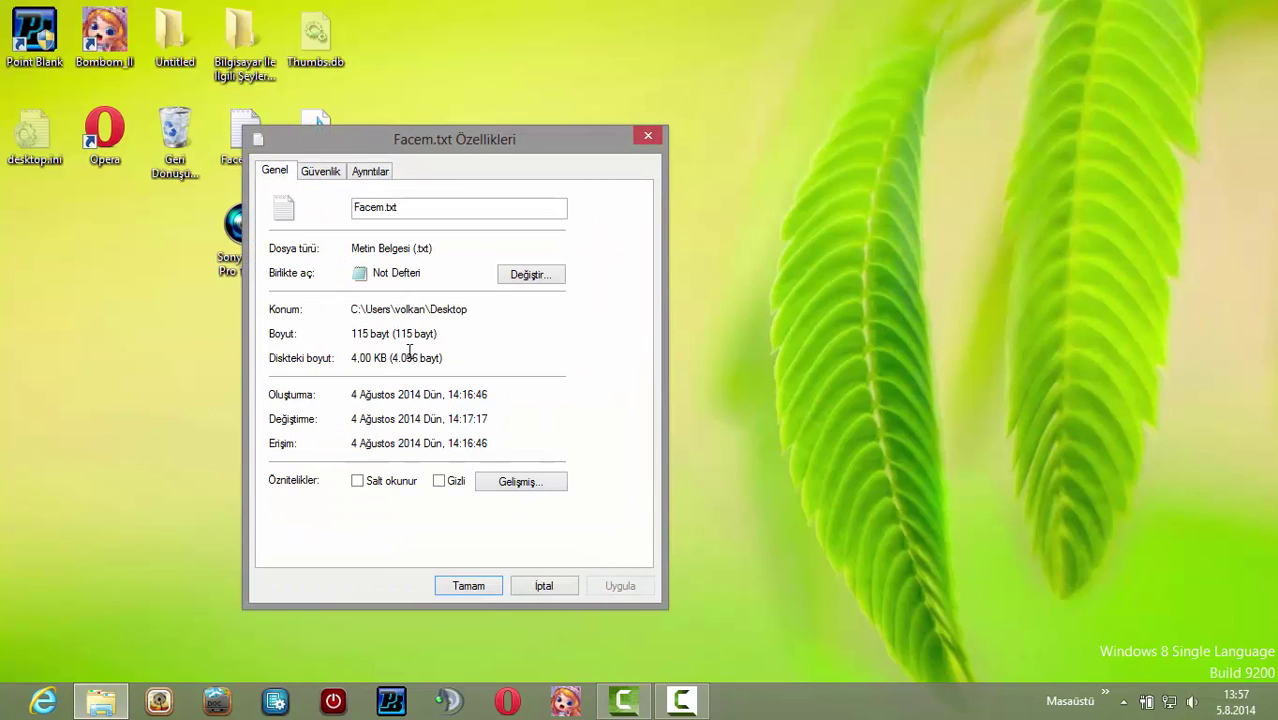
View the programs offered for opening .txt files, dismiss the choice and close the file's properties
left_click(531, 275)
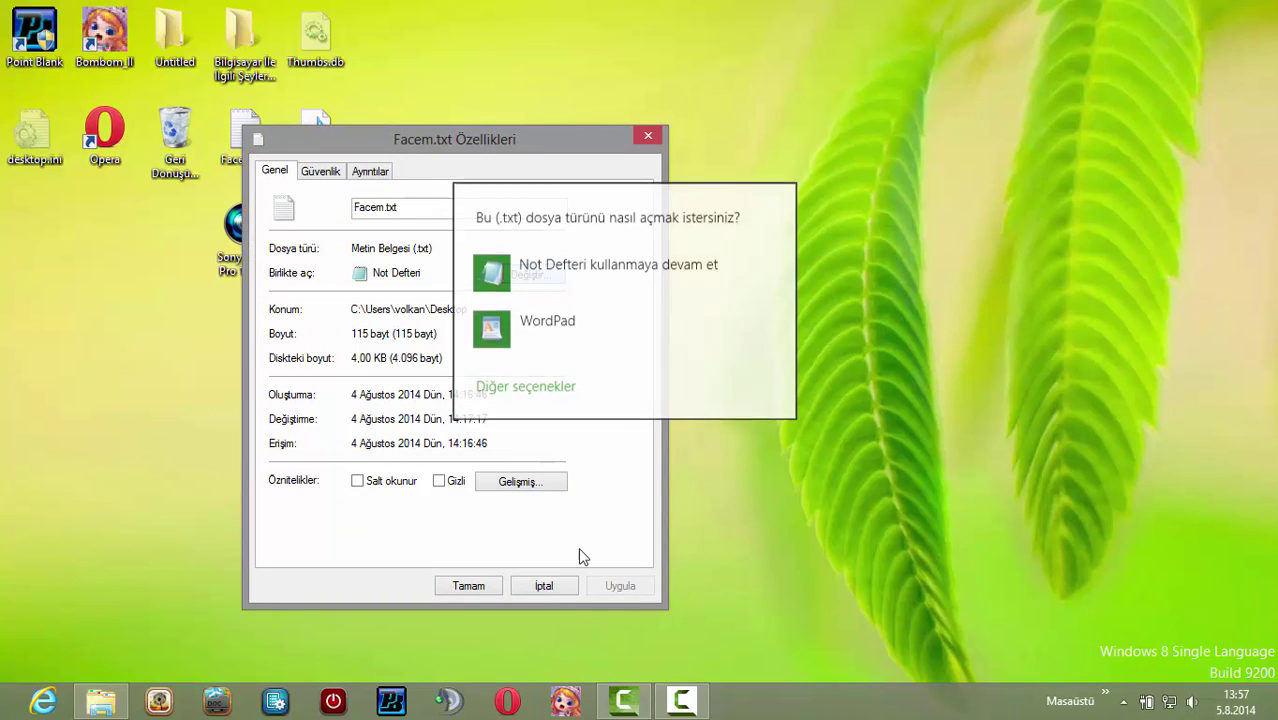
left_click(656, 491)
left_click(476, 586)
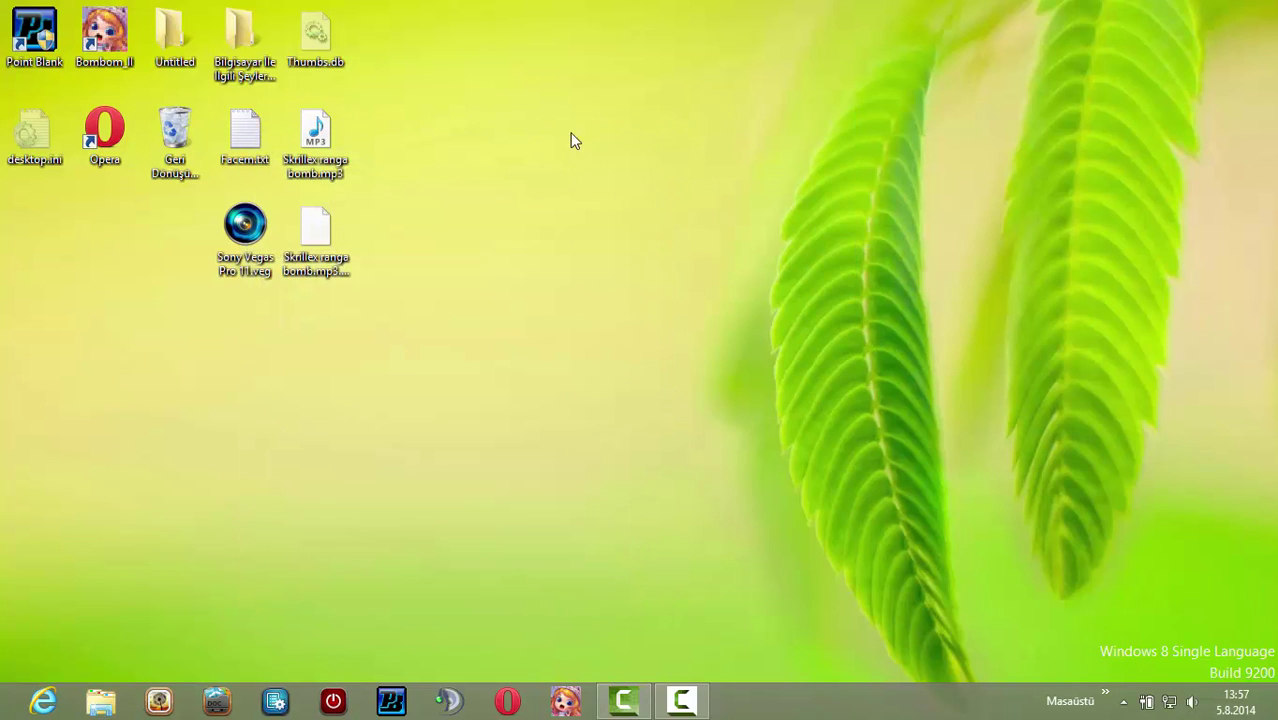
Switch the desktop to small icons and move the Sony Vegas project and .sfk file over below Opera and the Recycle Bin
right_click(644, 330)
mouse_move(796, 343)
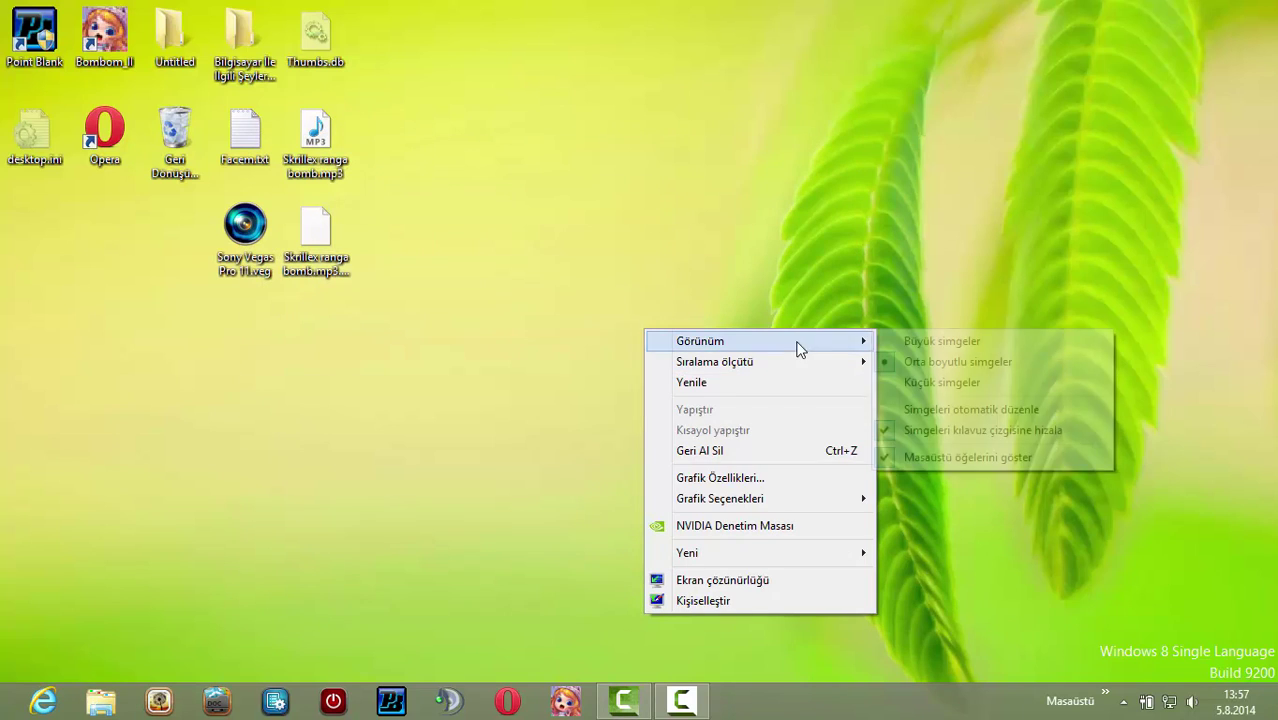
left_click(921, 382)
left_click_drag(757, 282, 207, 180)
left_click_drag(104, 202, 104, 204)
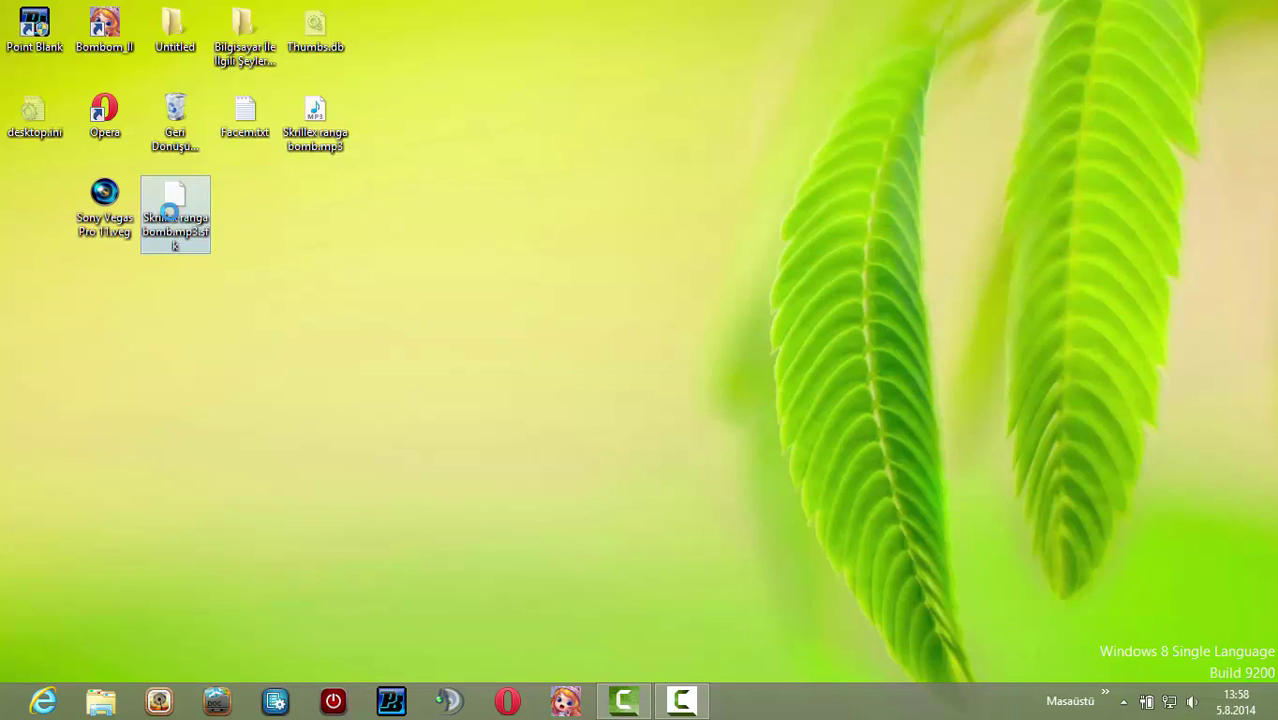
Delete the Skrillex .sfk file from the desktop, permanently delete everything in the Recycle Bin and close its window
key("Menu")
left_click_drag(193, 116, 195, 116)
double_click(195, 116)
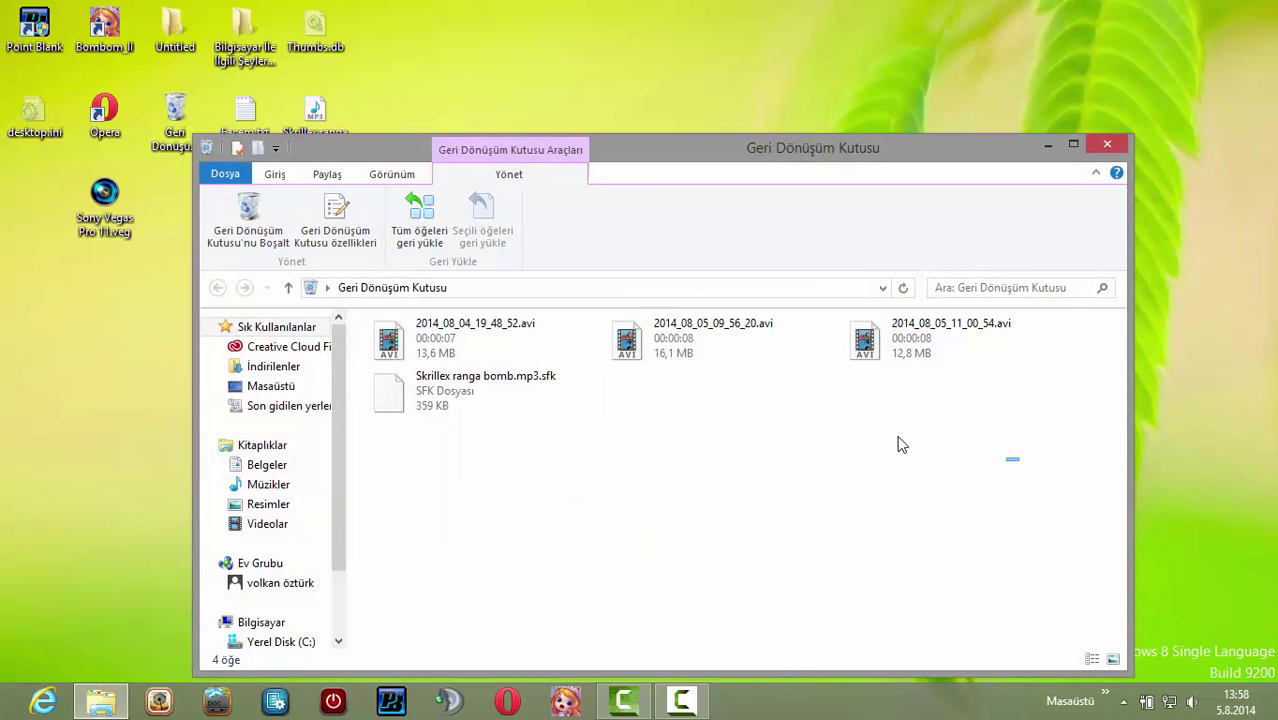
left_click_drag(899, 442, 447, 345)
right_click(447, 345)
left_click(432, 403)
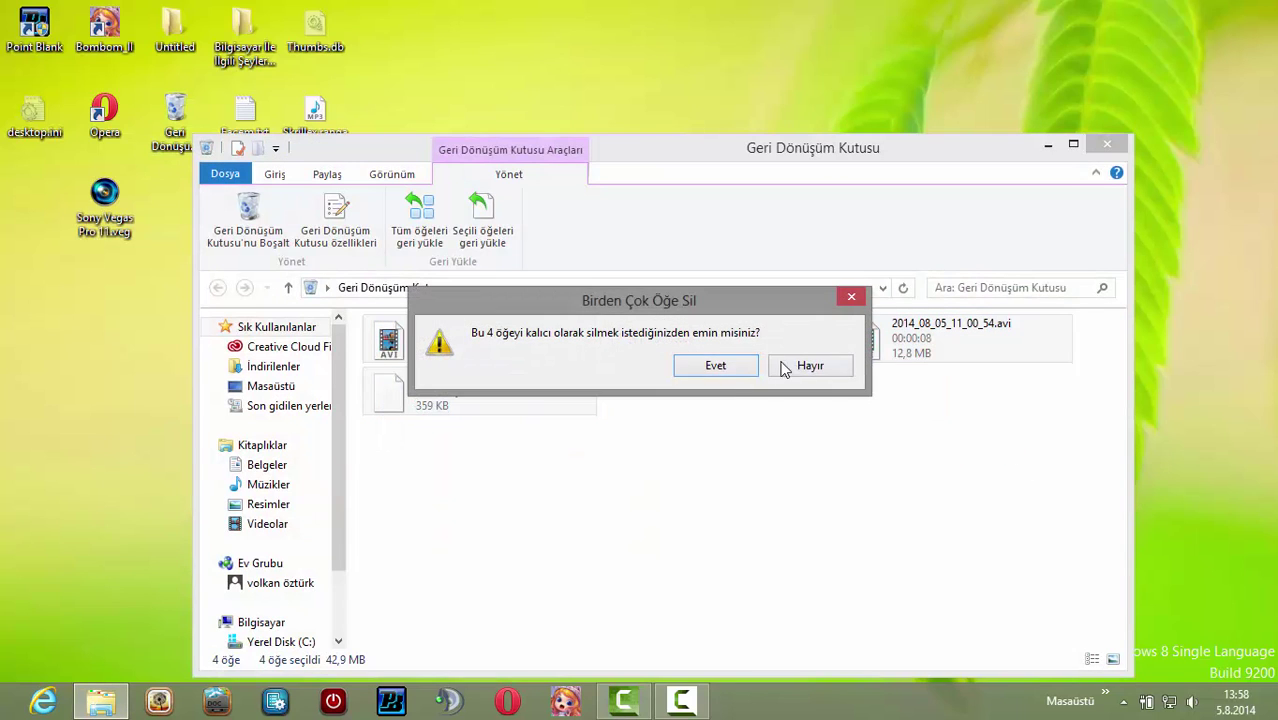
left_click(712, 365)
left_click(1107, 144)
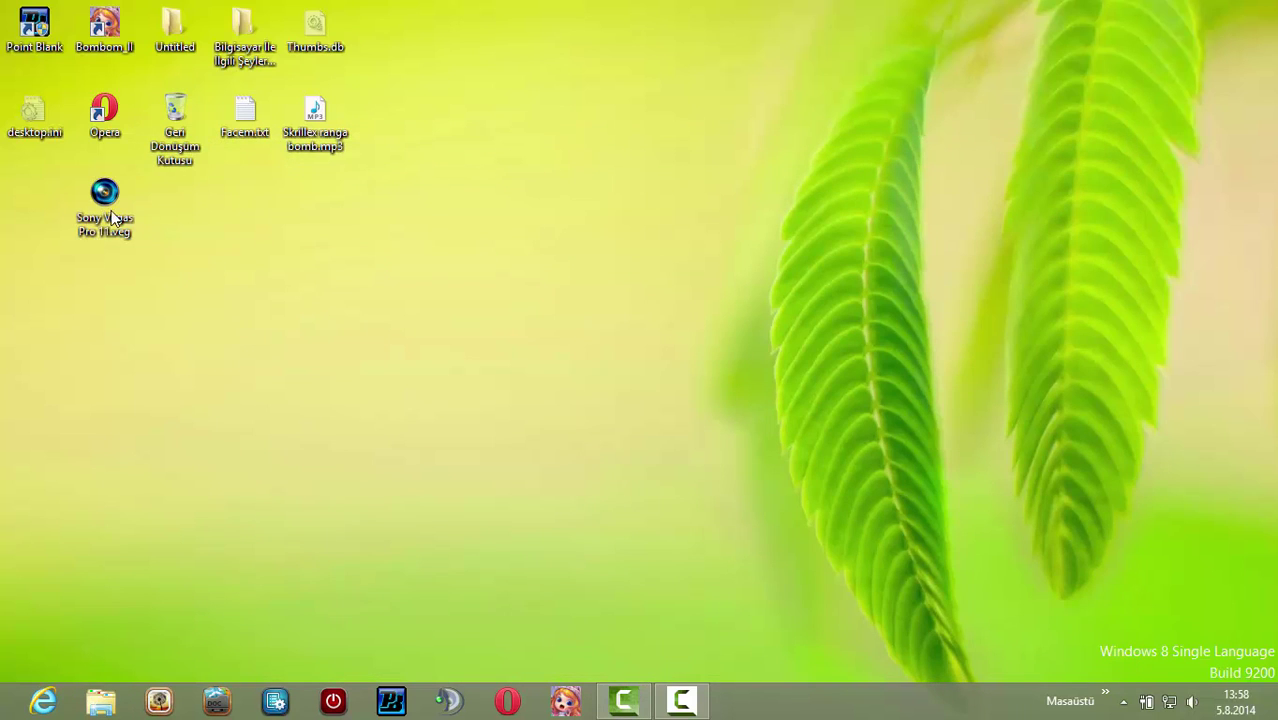
Place the Sony Vegas Pro 11.veg icon in the first column below desktop.ini and refresh the desktop
right_click(350, 484)
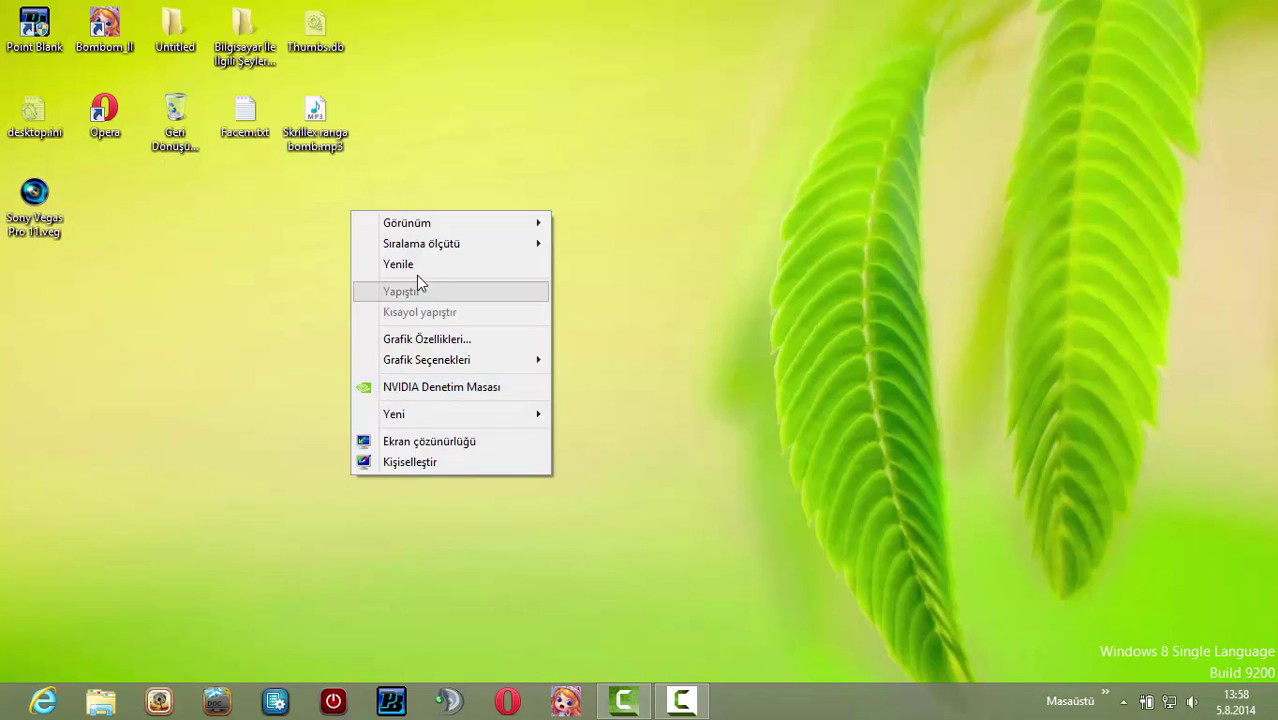
left_click(379, 200)
left_click_drag(350, 224, 12, 28)
left_click(427, 143)
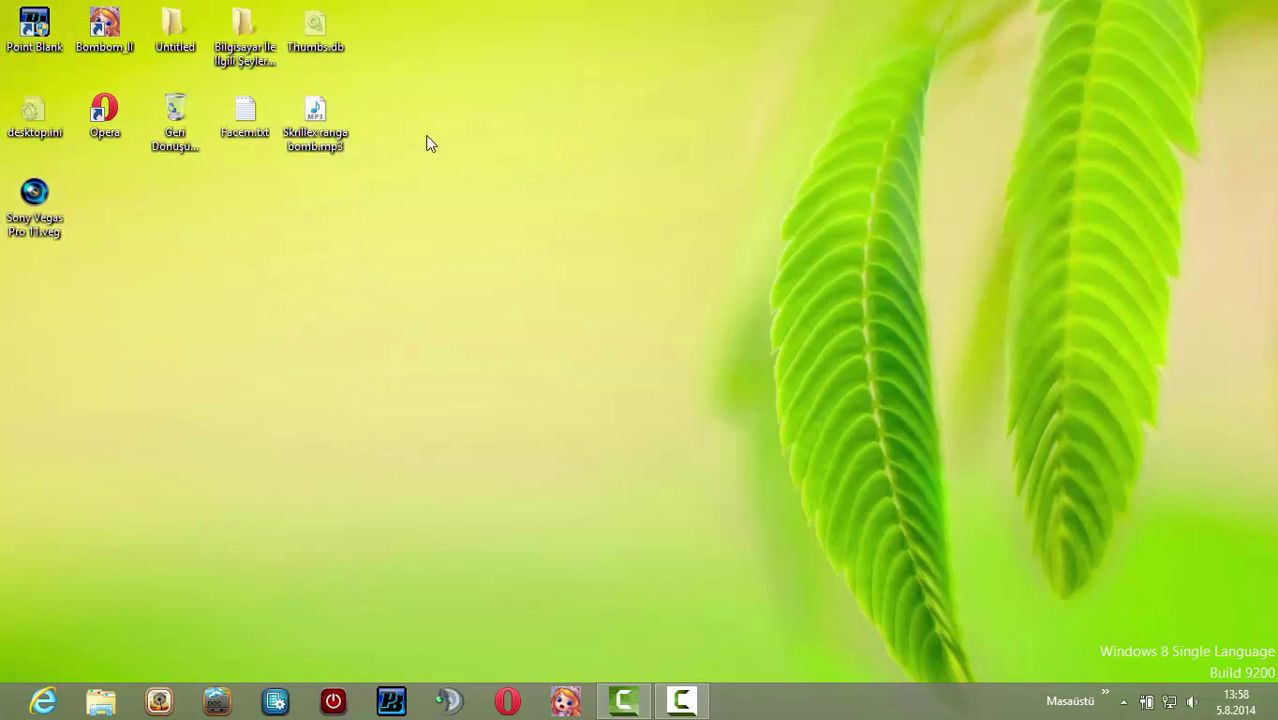
Open the Bilgisayar İle İlgili Şeyler VB folder and look through its contents and its Wolfteam subfolder
key("super+shift+period")
left_click_drag(172, 12, 570, 98)
double_click(250, 61)
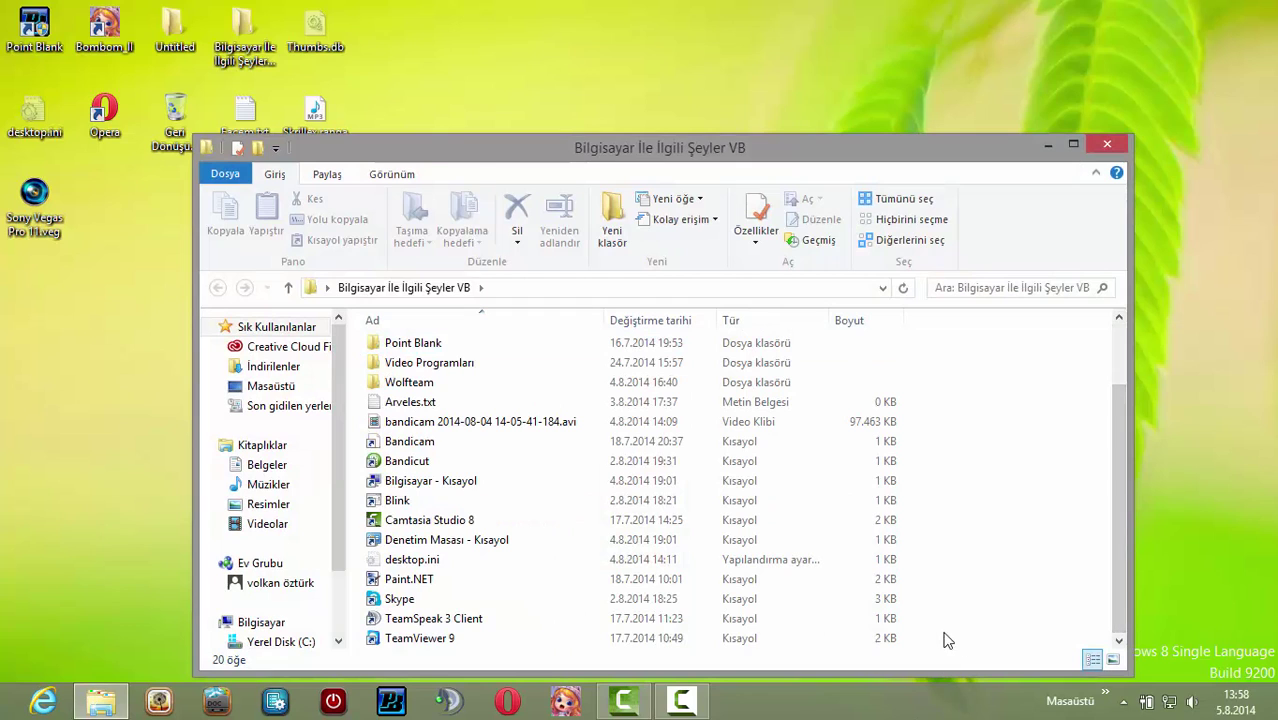
left_click_drag(957, 636, 813, 298)
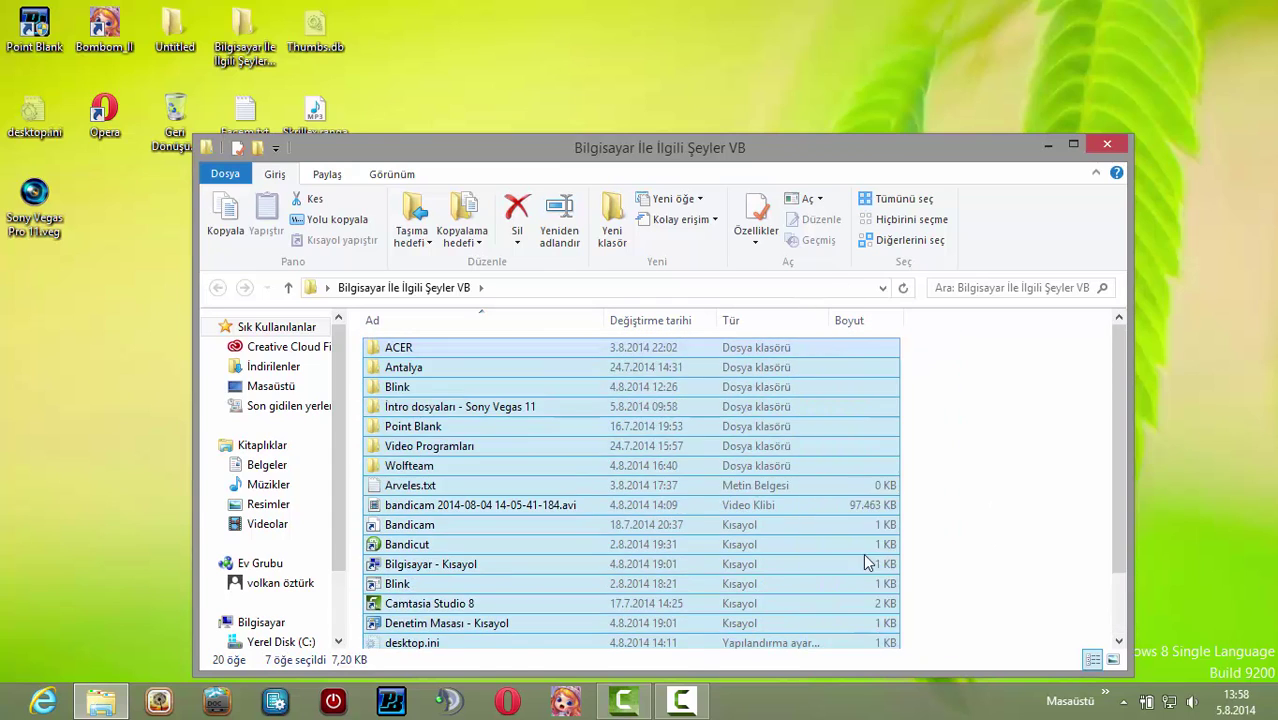
double_click(558, 472)
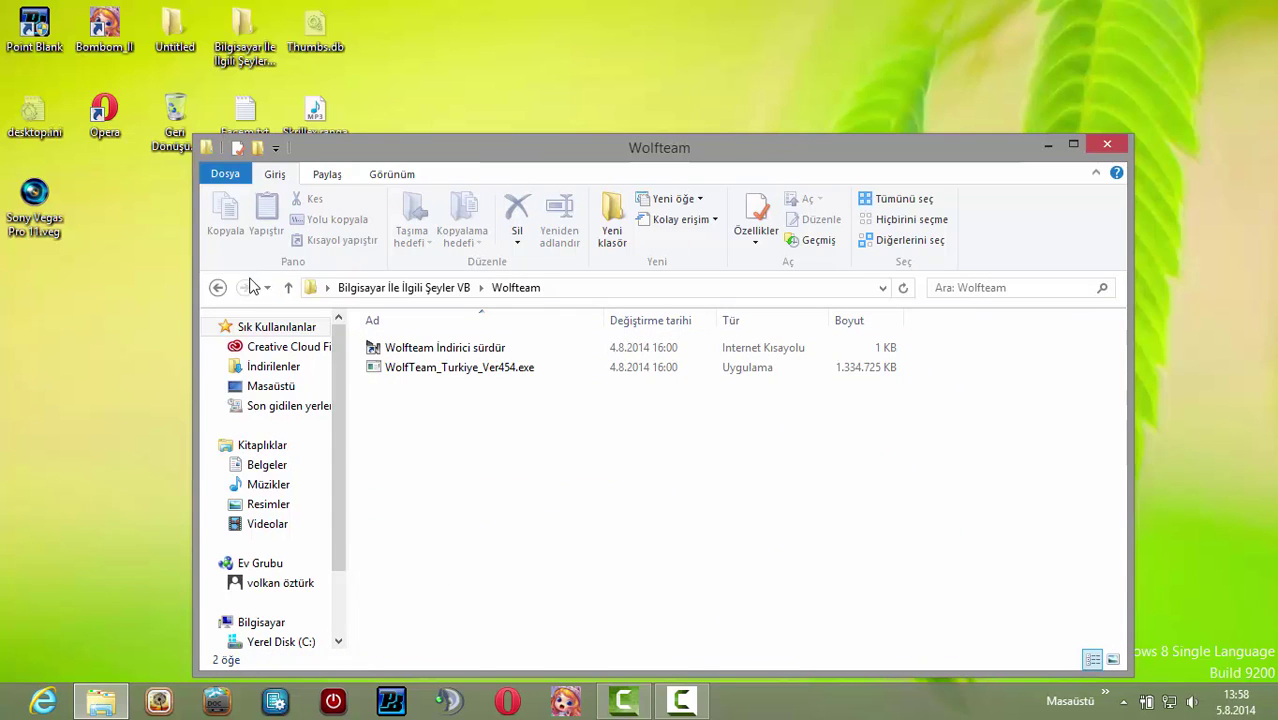
left_click(217, 287)
Check the Video Programları and İntro dosyaları - Sony Vegas 11 subfolders and close the folder window
double_click(497, 446)
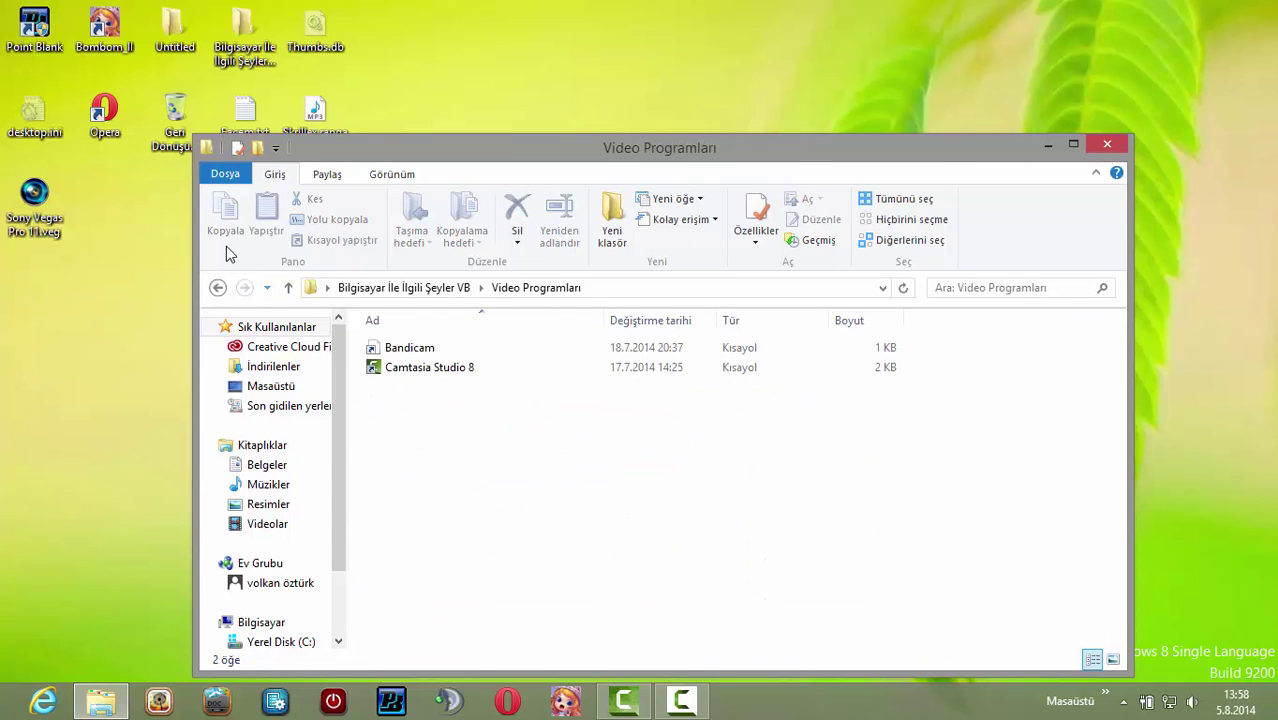
left_click(218, 288)
double_click(450, 406)
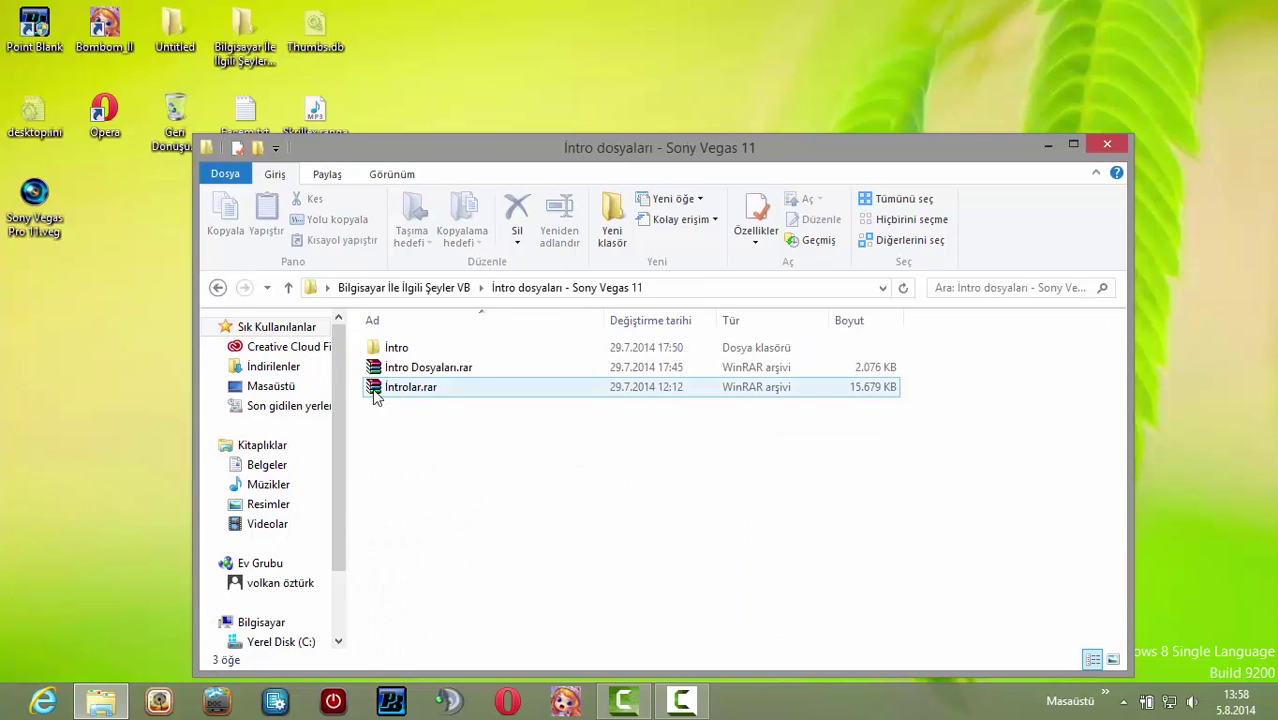
left_click(217, 287)
left_click(1109, 140)
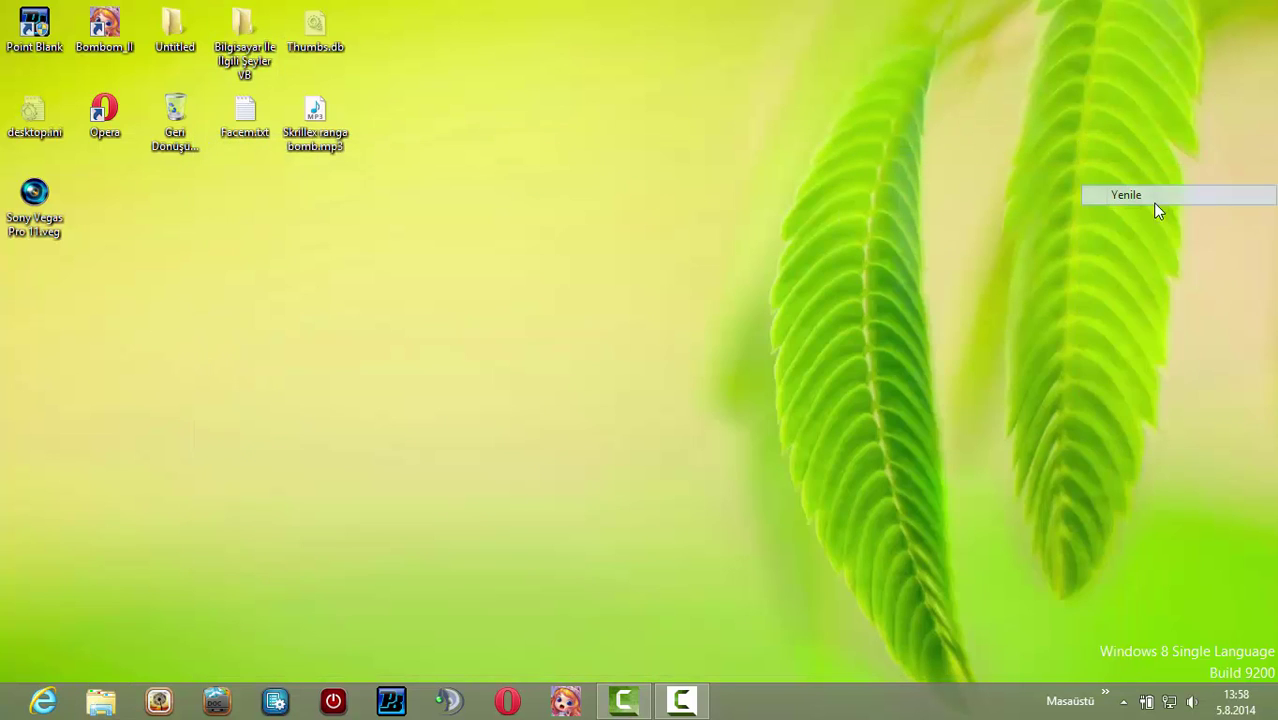
Refresh the desktop, look through the Grafik Seçenekleri settings and rotate the display by 90 degrees
right_click(1070, 298)
left_click(867, 420)
right_click(1100, 479)
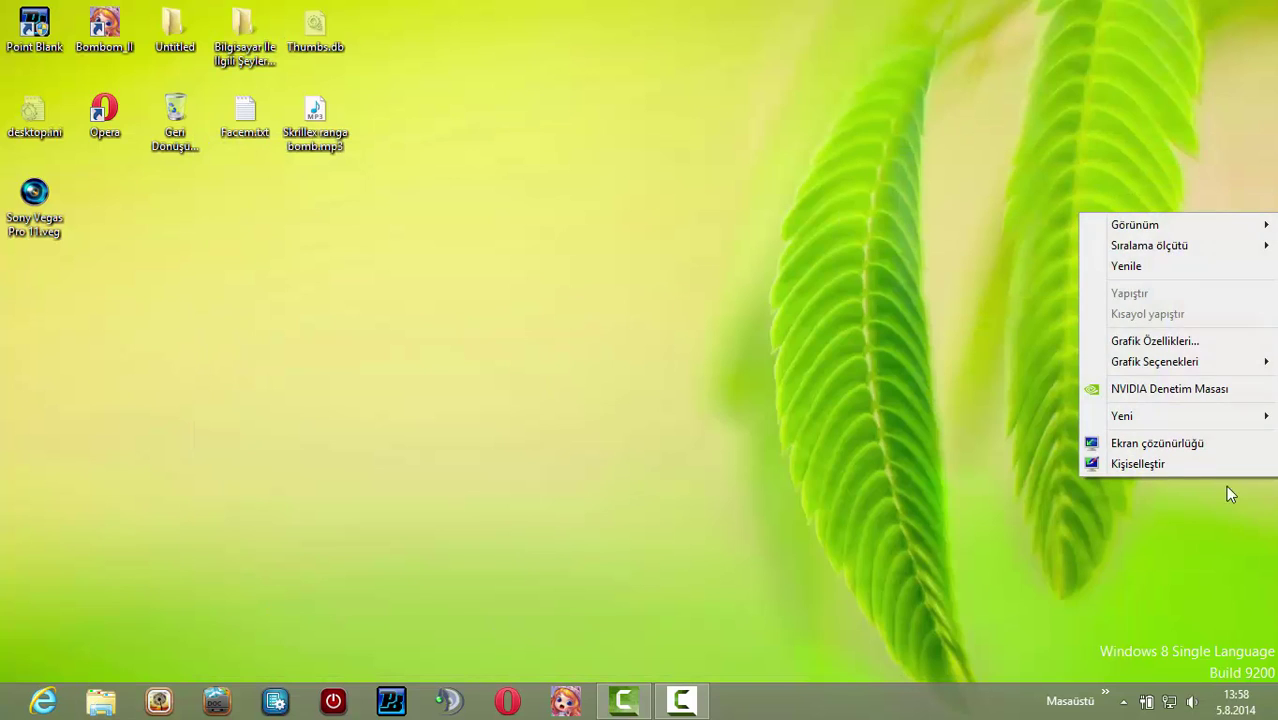
mouse_move(1162, 368)
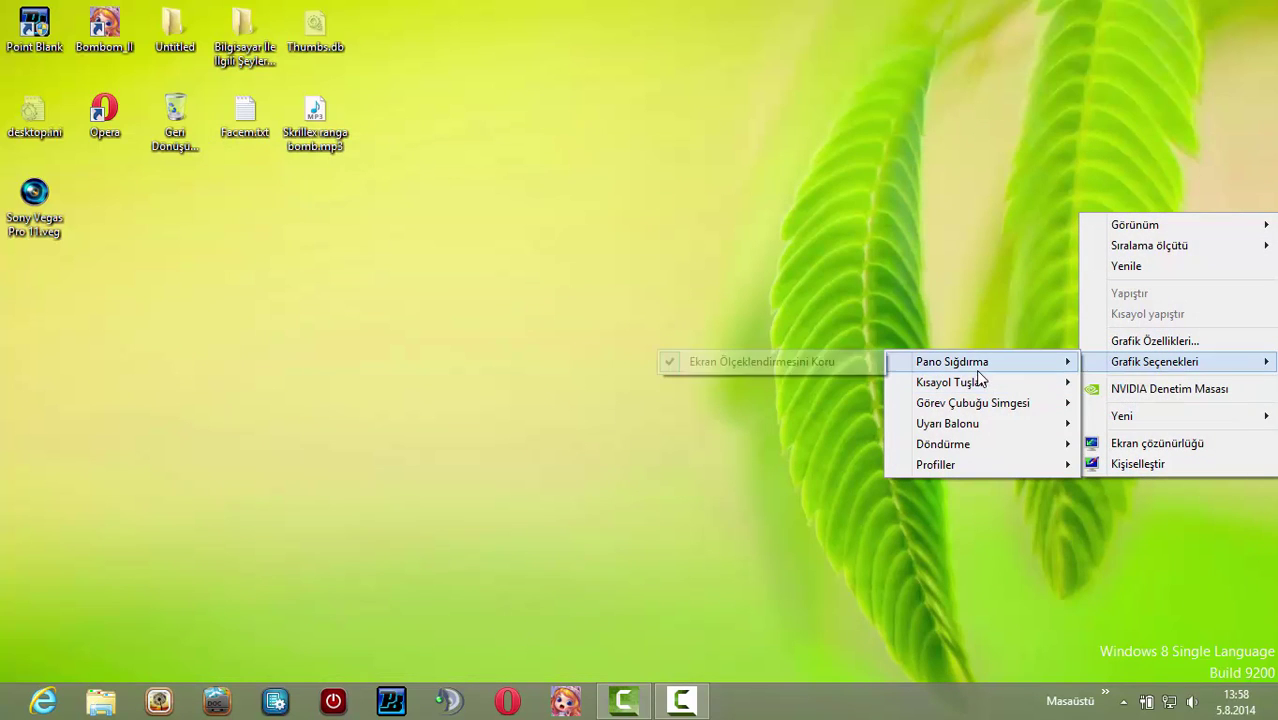
mouse_move(966, 384)
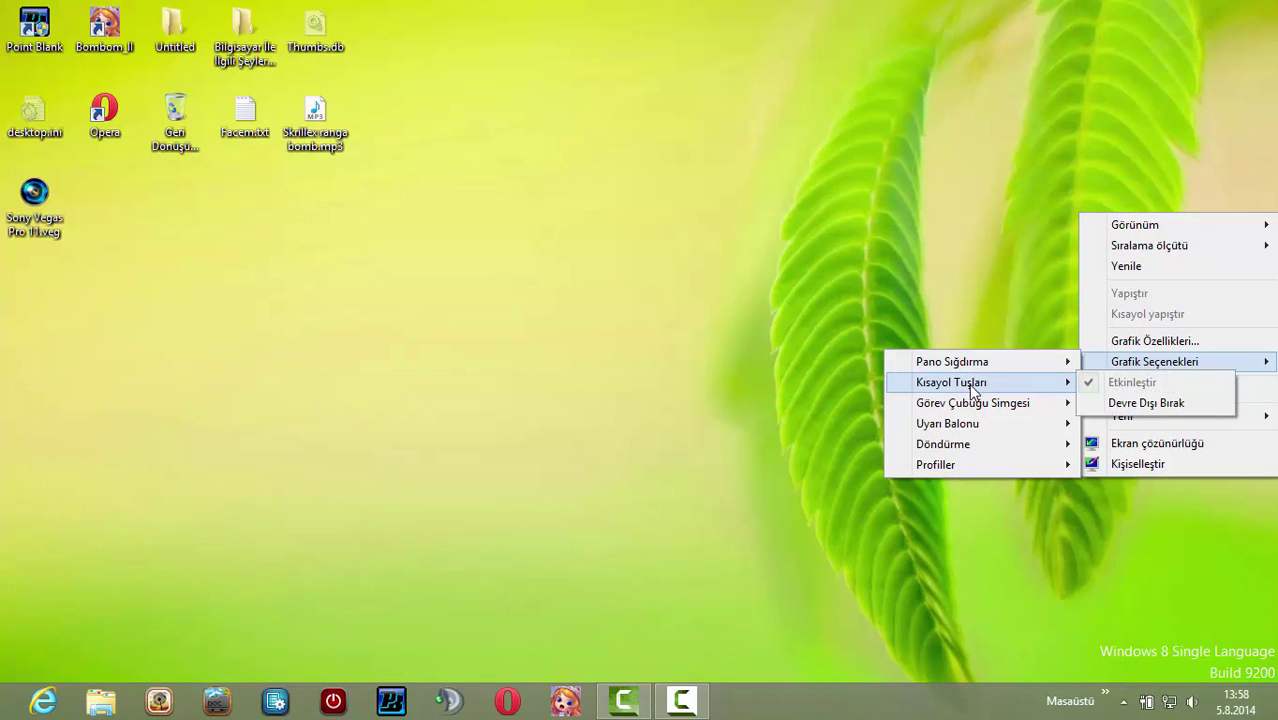
mouse_move(976, 410)
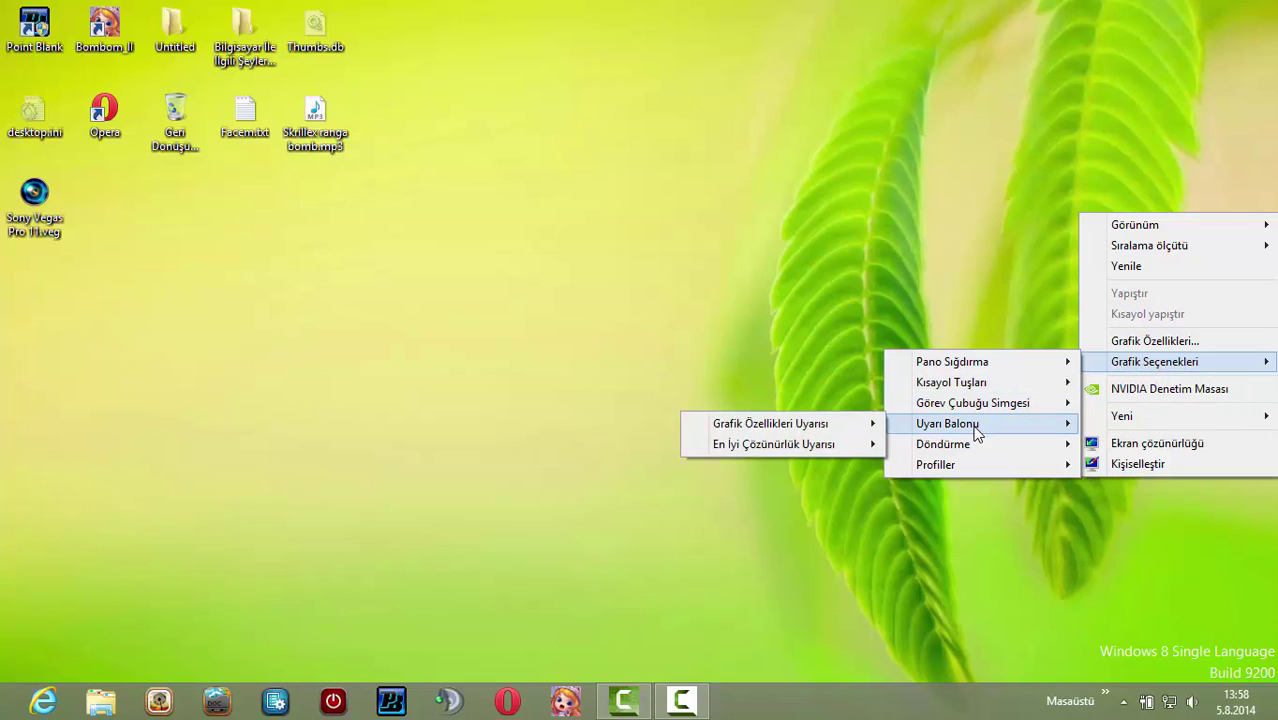
mouse_move(1050, 448)
left_click(1136, 466)
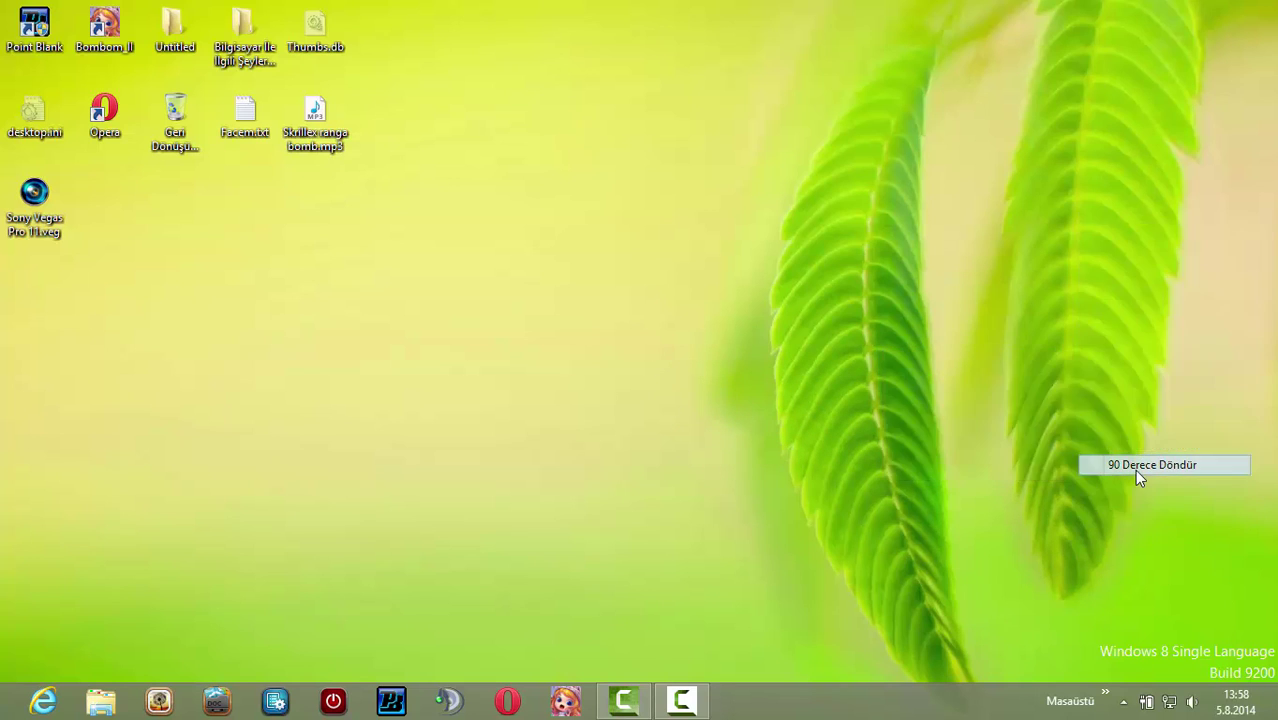
Restore the display orientation to Normale Döndür through the Grafik Seçenekleri rotation settings
right_click(592, 459)
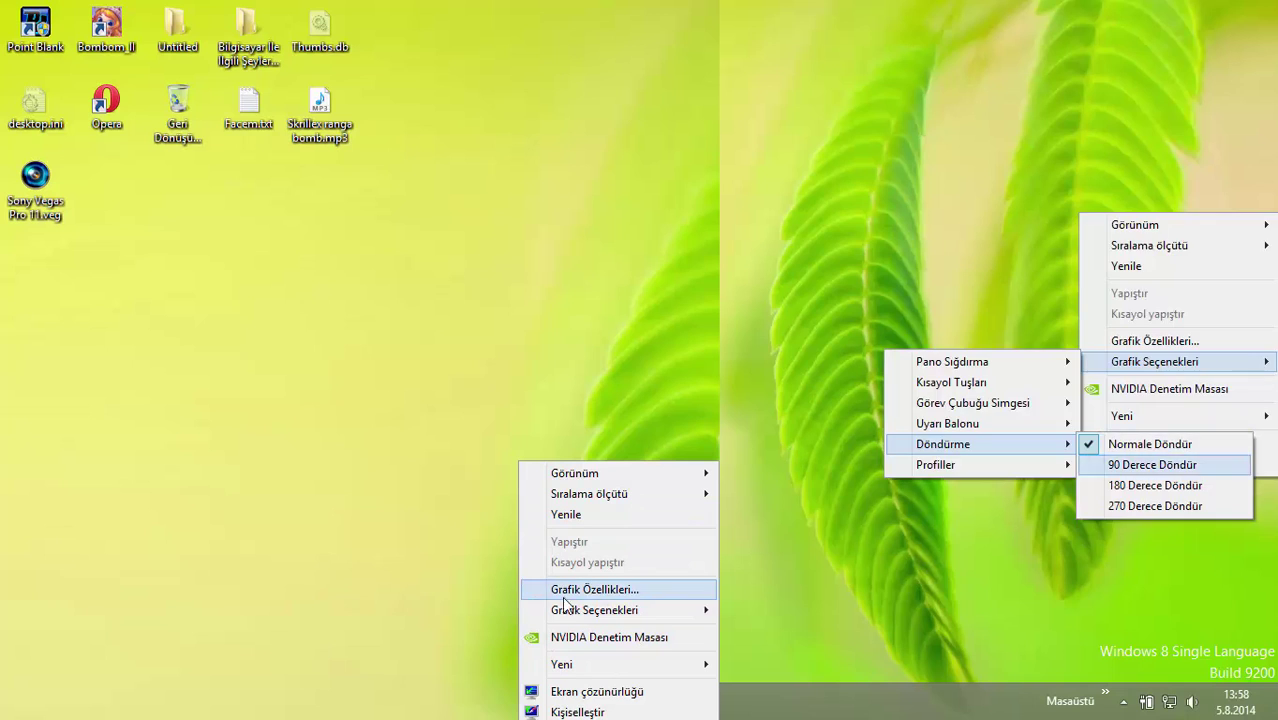
mouse_move(567, 610)
mouse_move(490, 610)
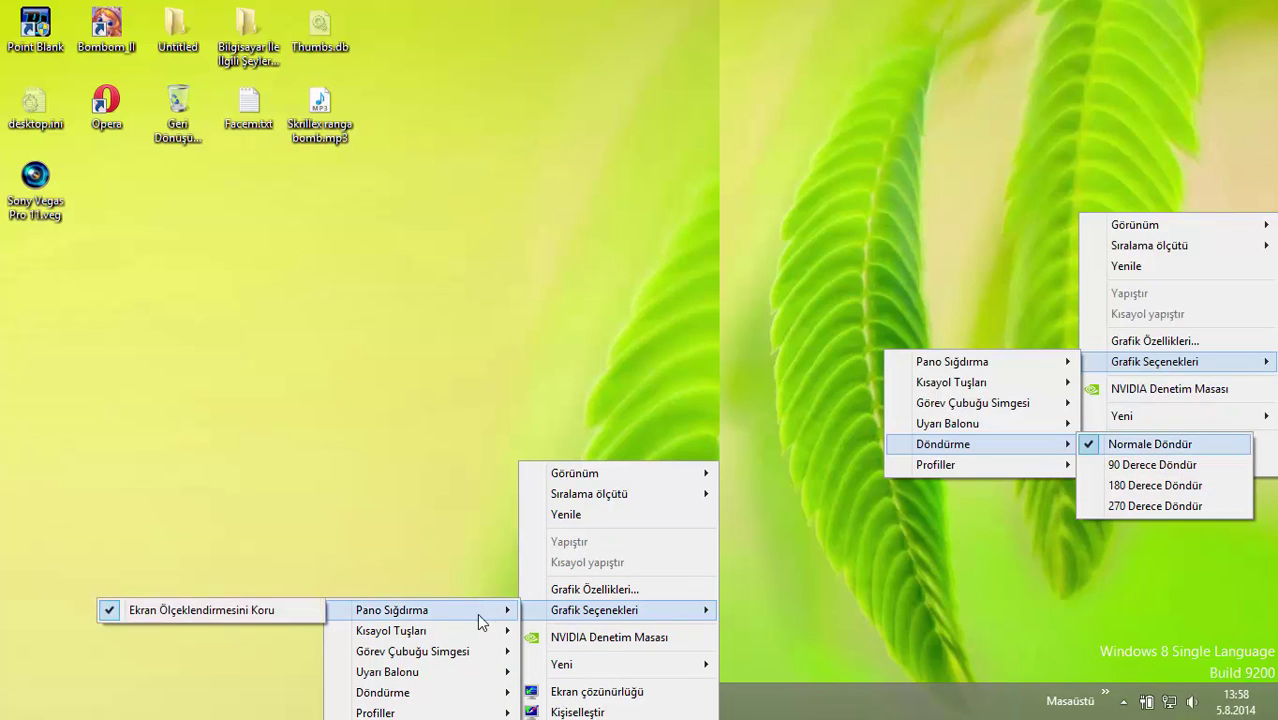
mouse_move(439, 696)
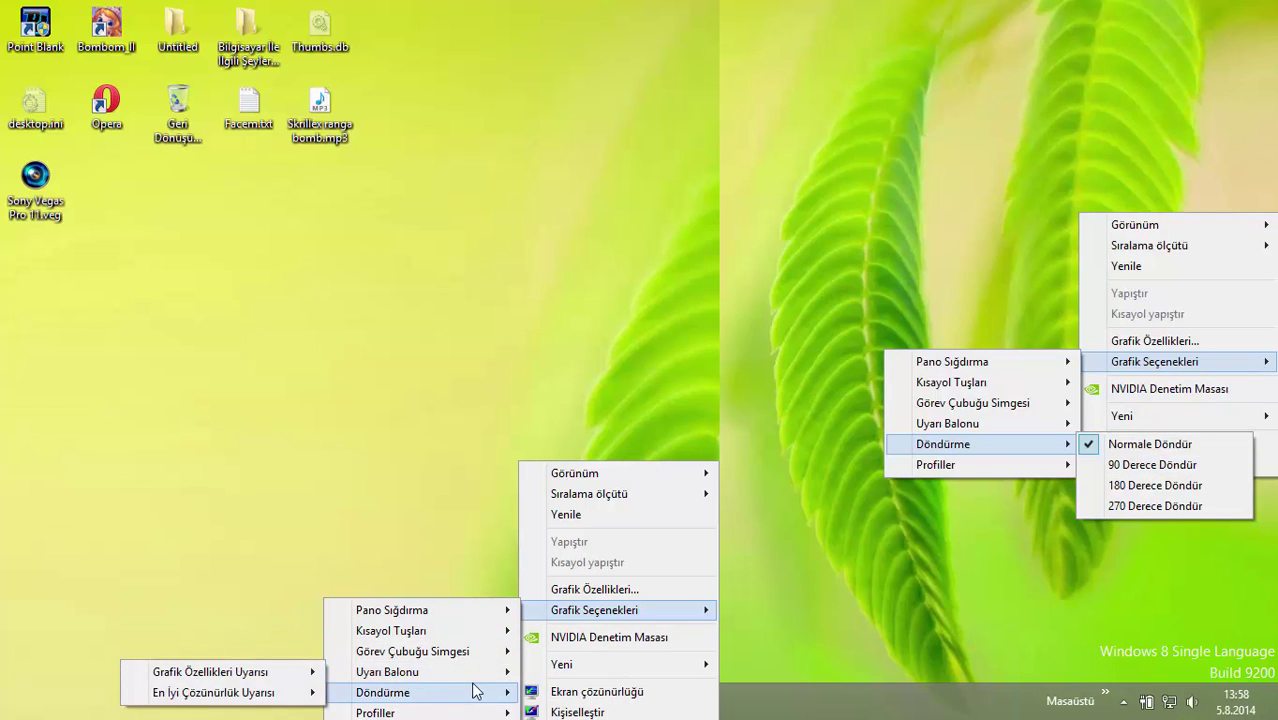
mouse_move(533, 665)
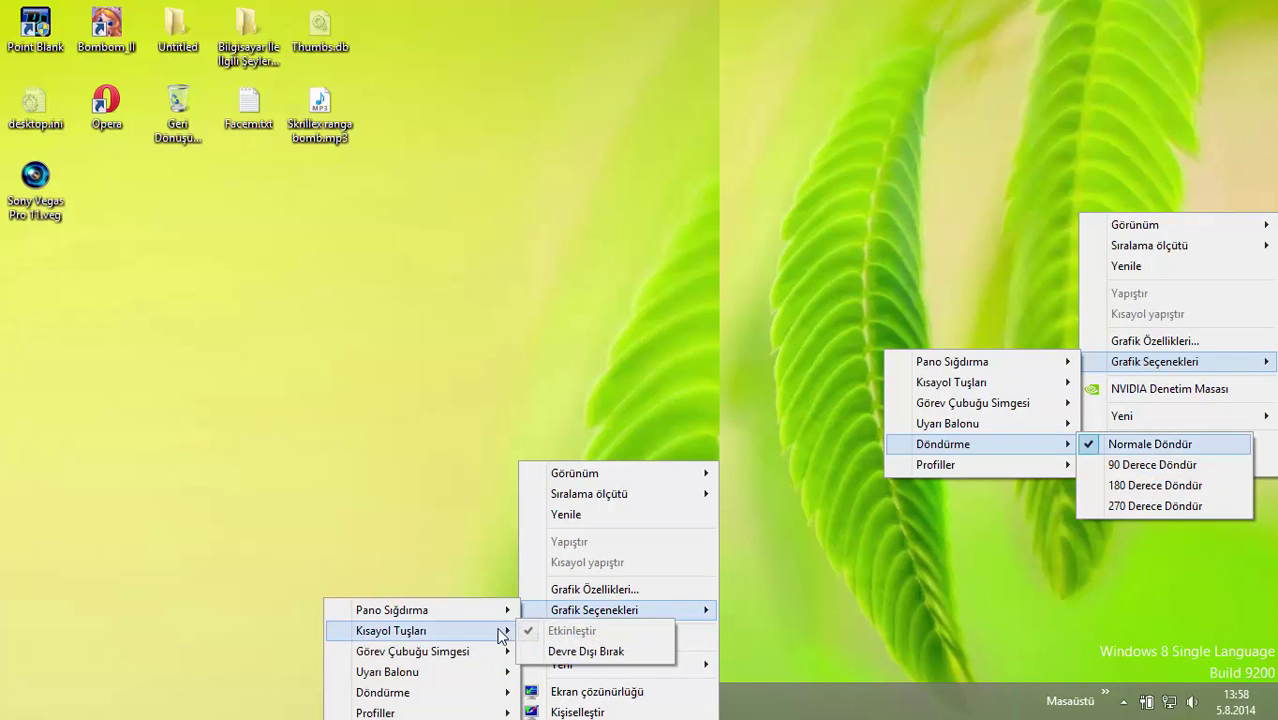
mouse_move(489, 656)
mouse_move(474, 677)
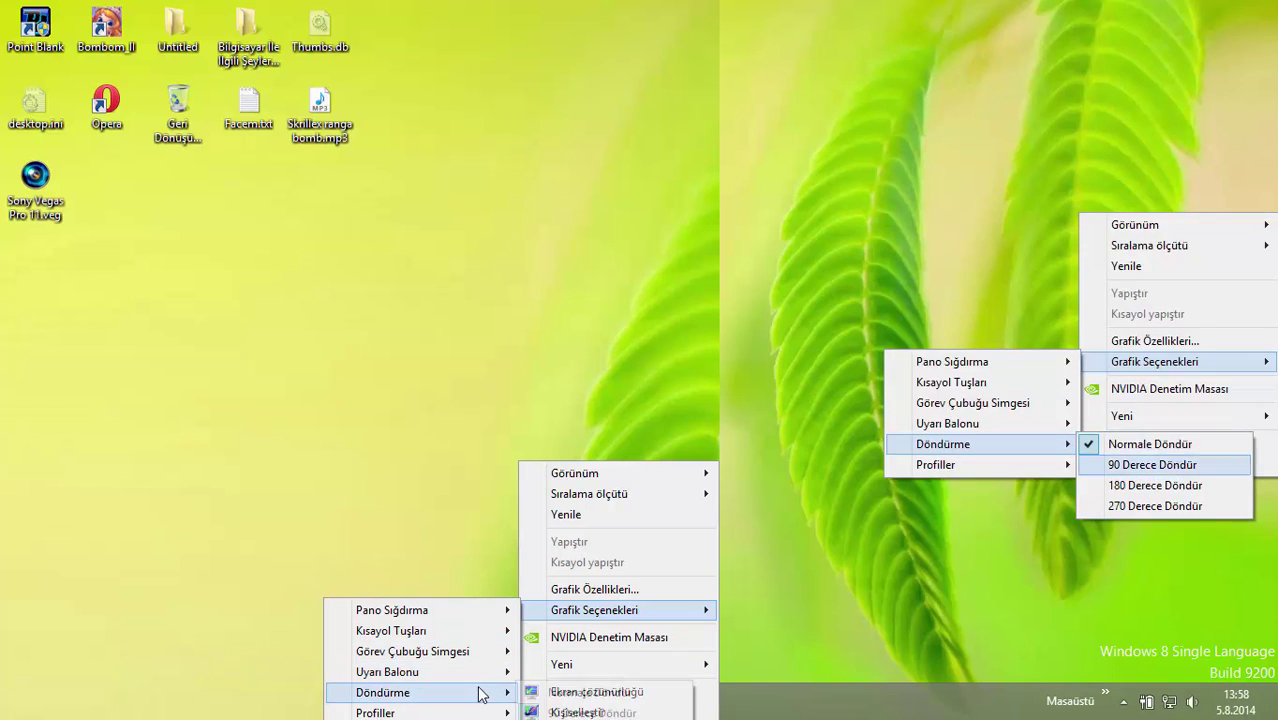
mouse_move(514, 694)
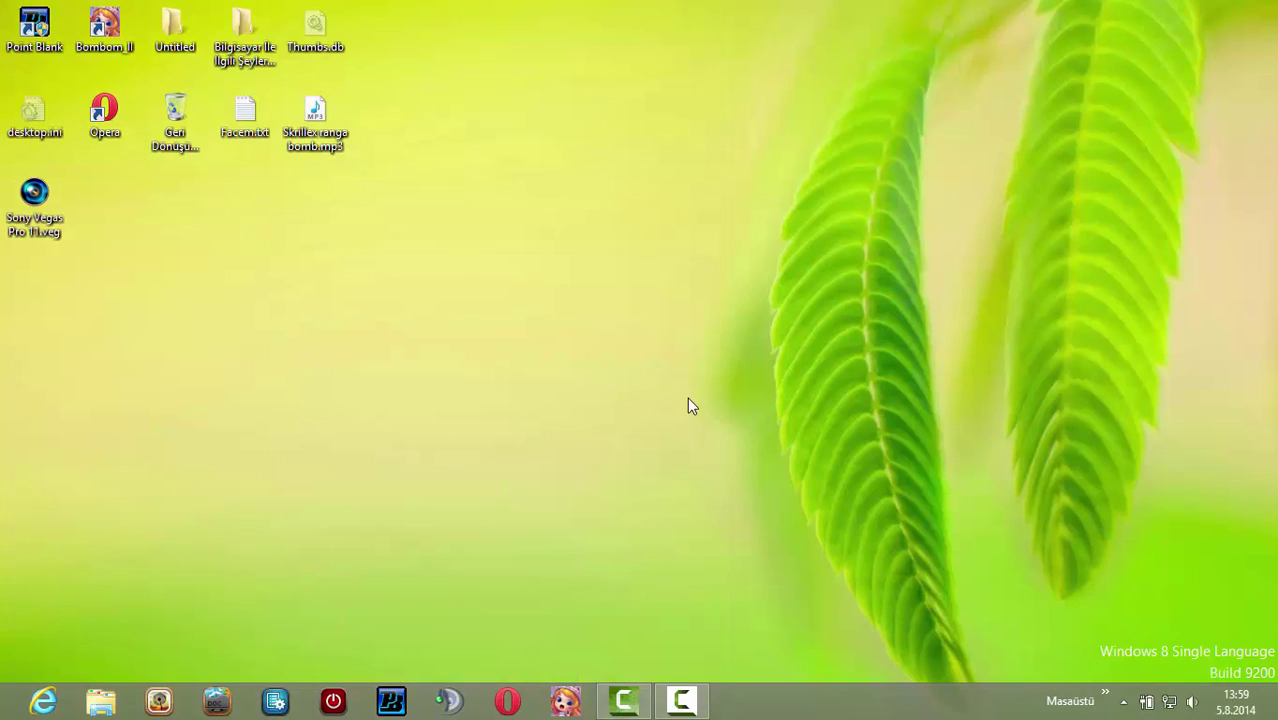
Refresh the desktop twice
right_click(687, 397)
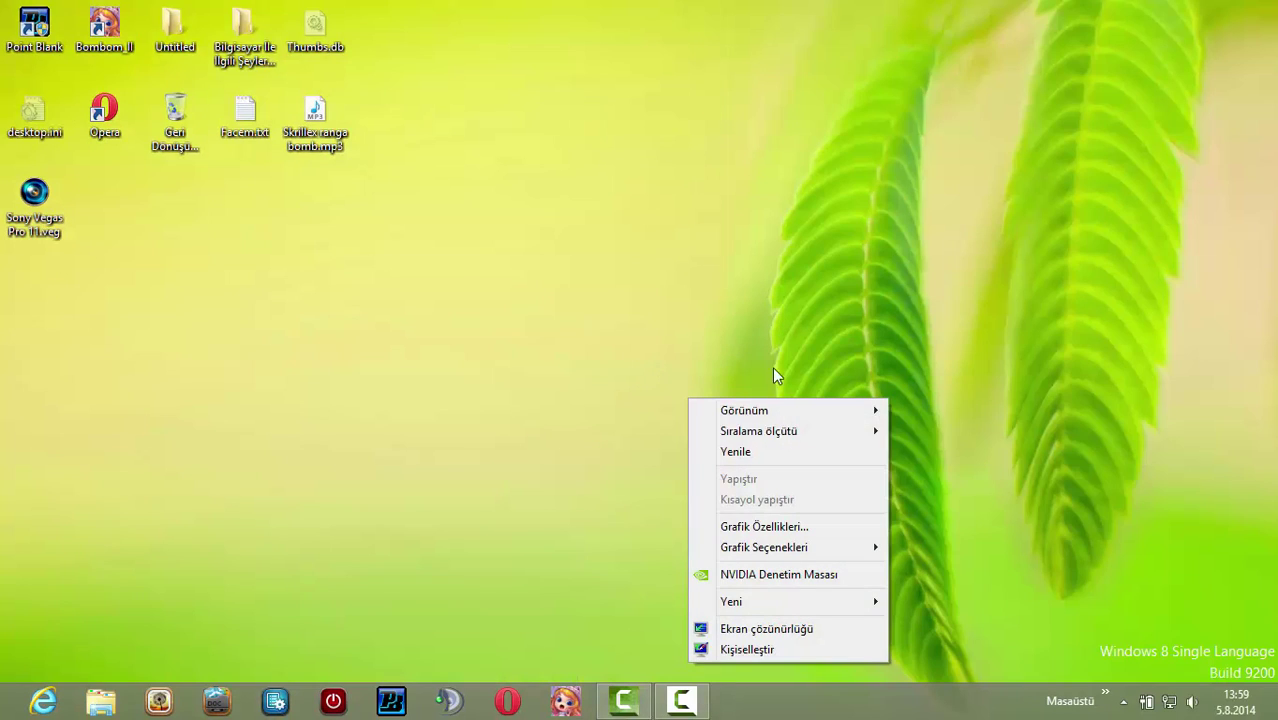
left_click(759, 451)
right_click(990, 271)
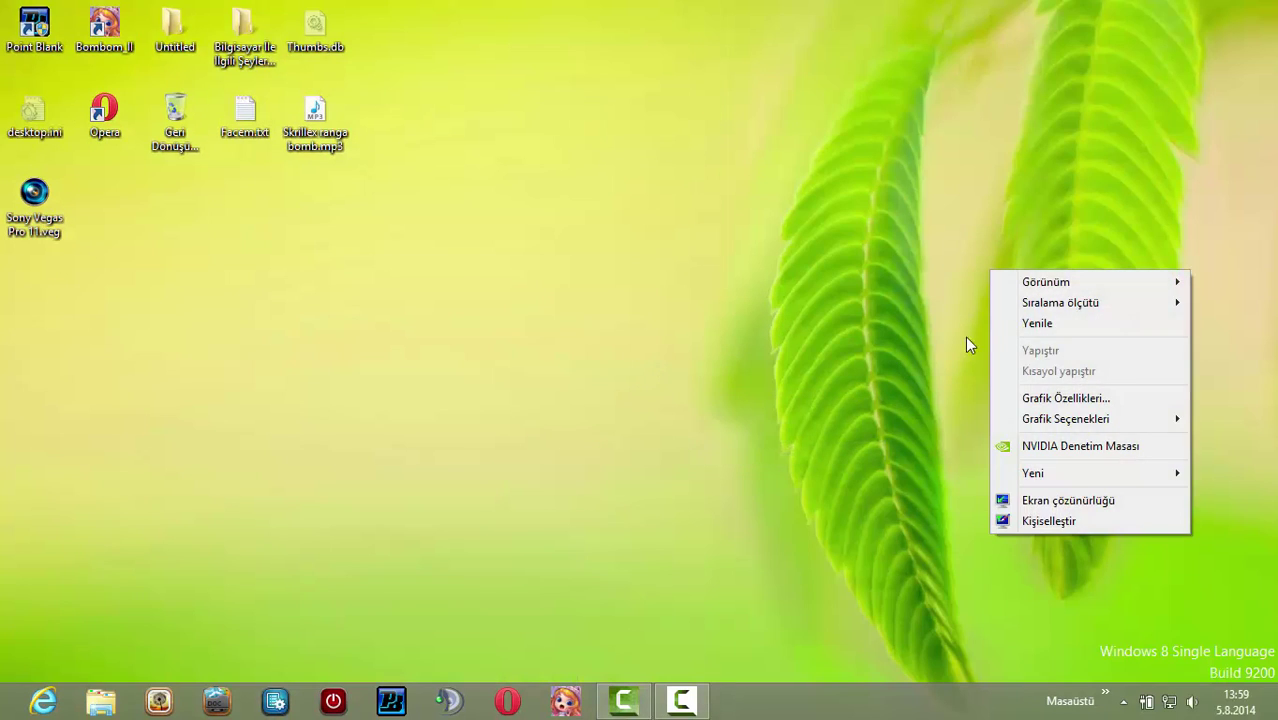
left_click(1016, 326)
Look through the Grafik Seçenekleri entries, including Döndürme and Profiller, without choosing any of them
right_click(641, 333)
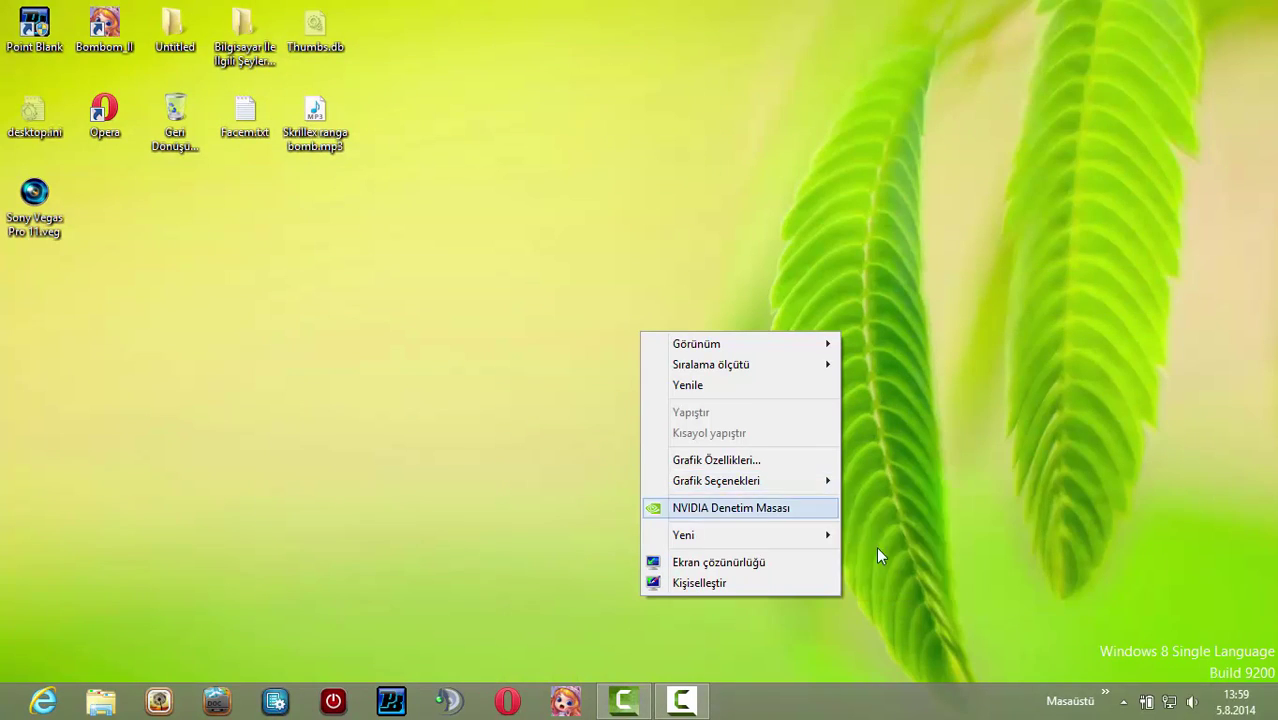
mouse_move(819, 483)
mouse_move(918, 545)
mouse_move(900, 584)
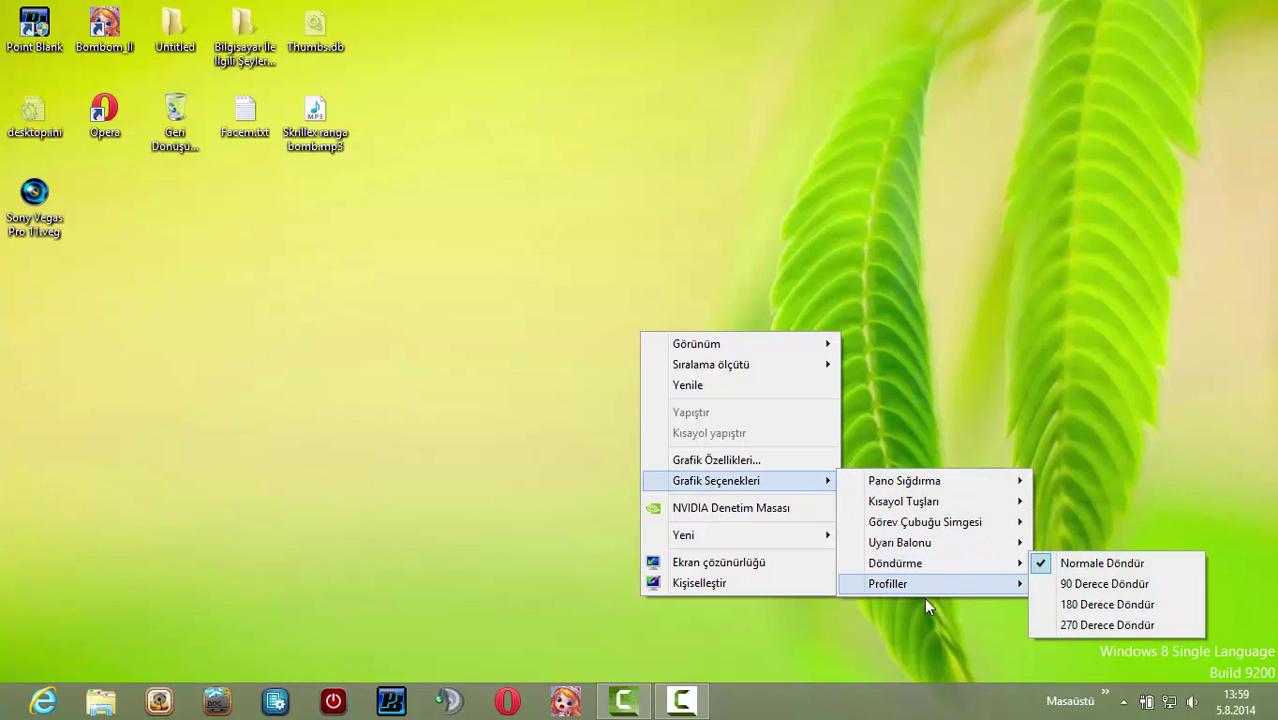
mouse_move(1093, 591)
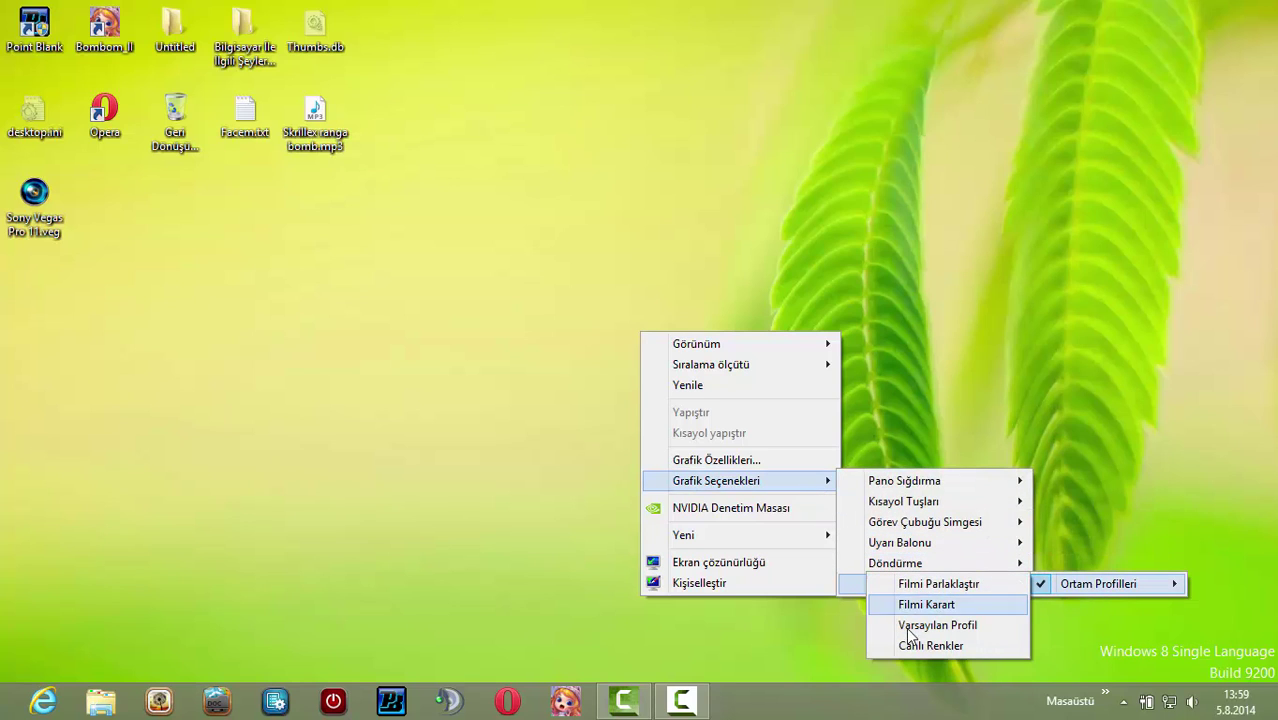
left_click(894, 457)
Try lower values in the screen resolution settings, return to 1366 × 768 and close the window without applying
right_click(876, 464)
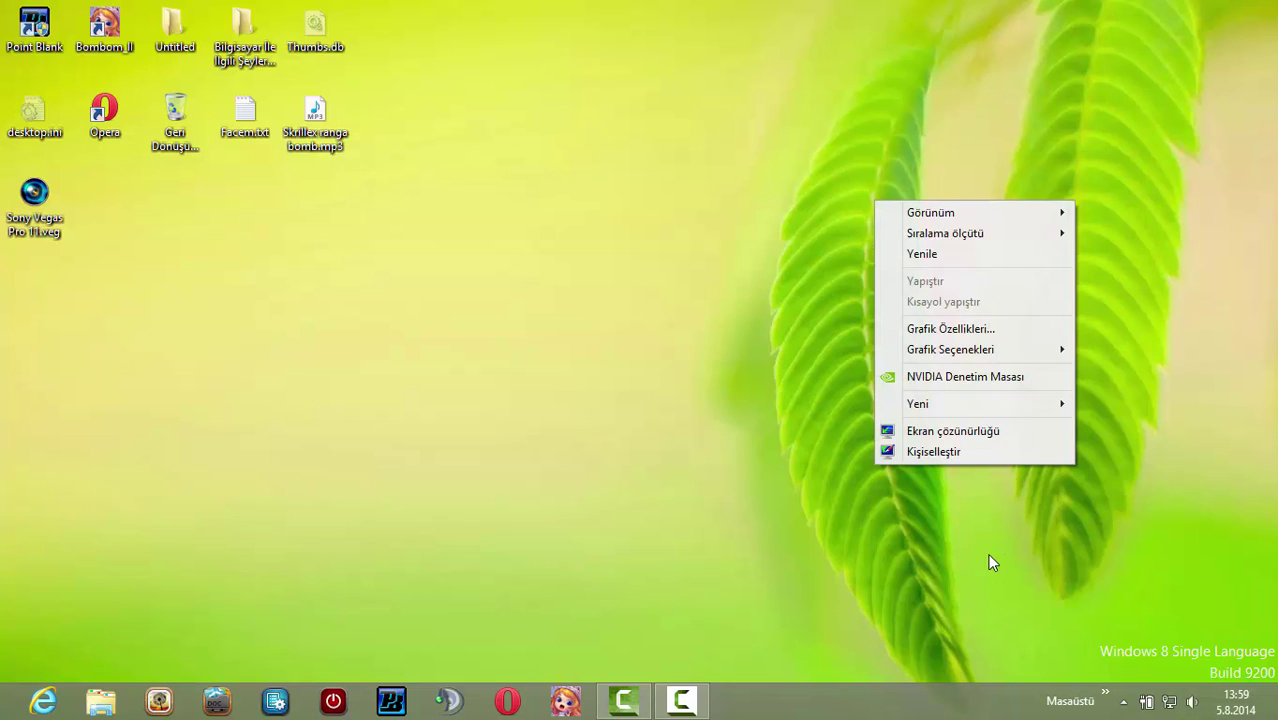
left_click(958, 440)
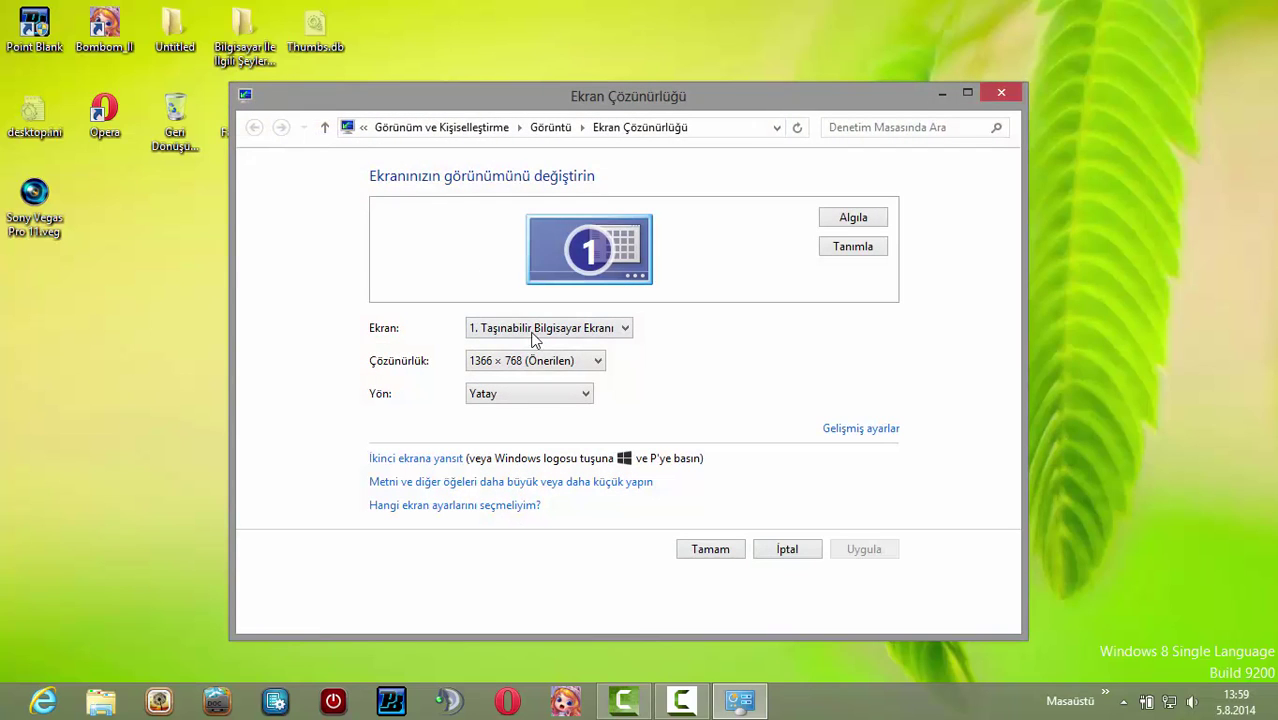
left_click(586, 362)
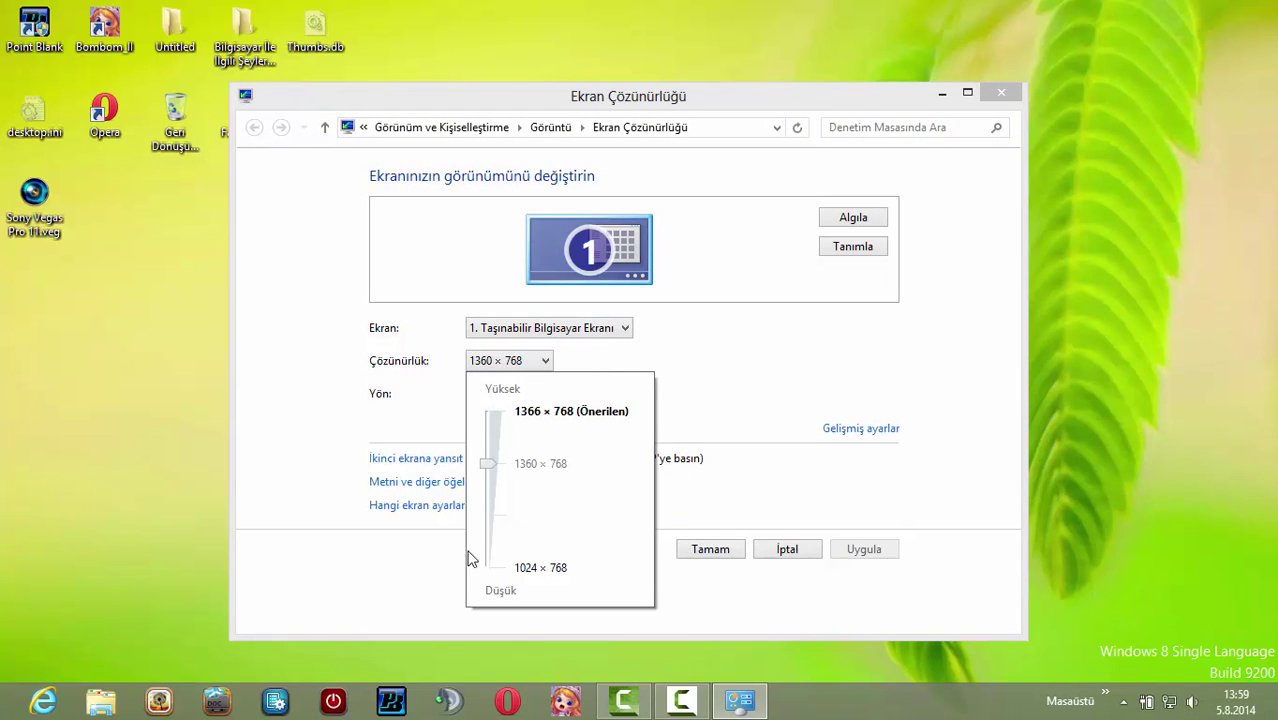
left_click_drag(500, 522, 503, 427)
left_click(683, 476)
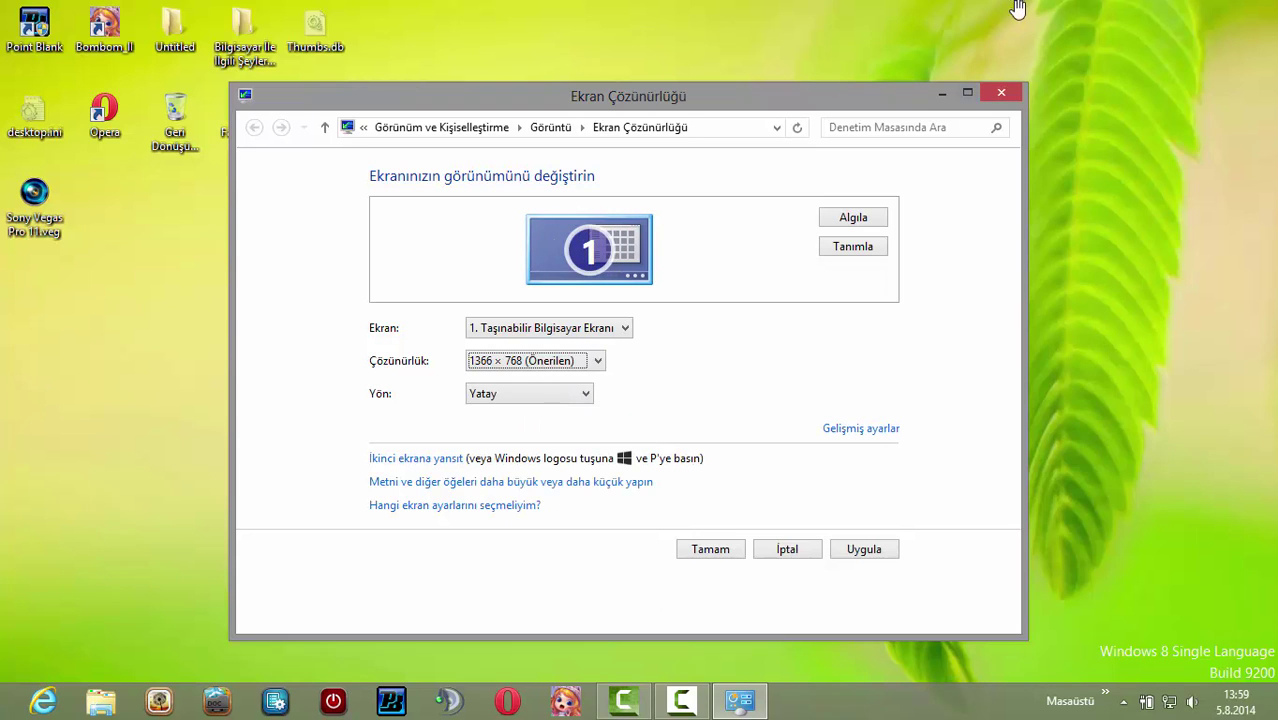
left_click(1015, 91)
Refresh the desktop twice more
right_click(936, 281)
left_click(960, 331)
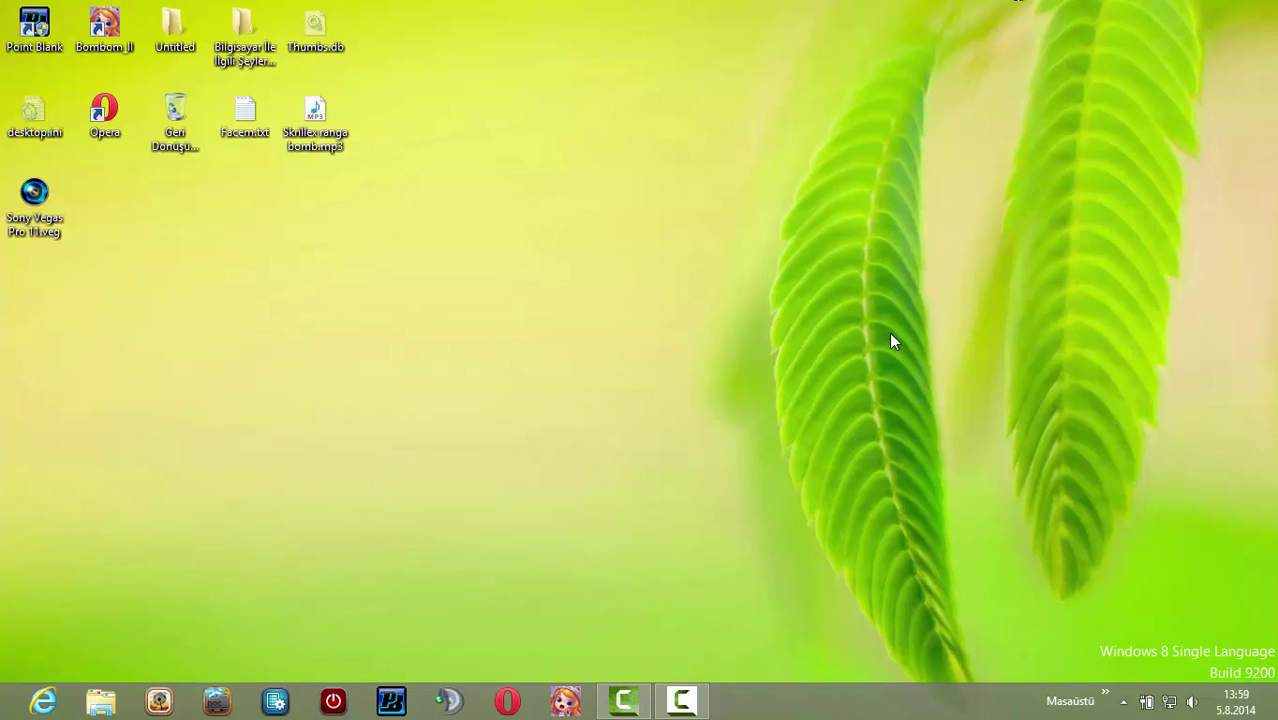
right_click(889, 332)
left_click(920, 387)
Open the desktop background settings, choose only the first Çiçekler picture as wallpaper and save the changes
right_click(815, 383)
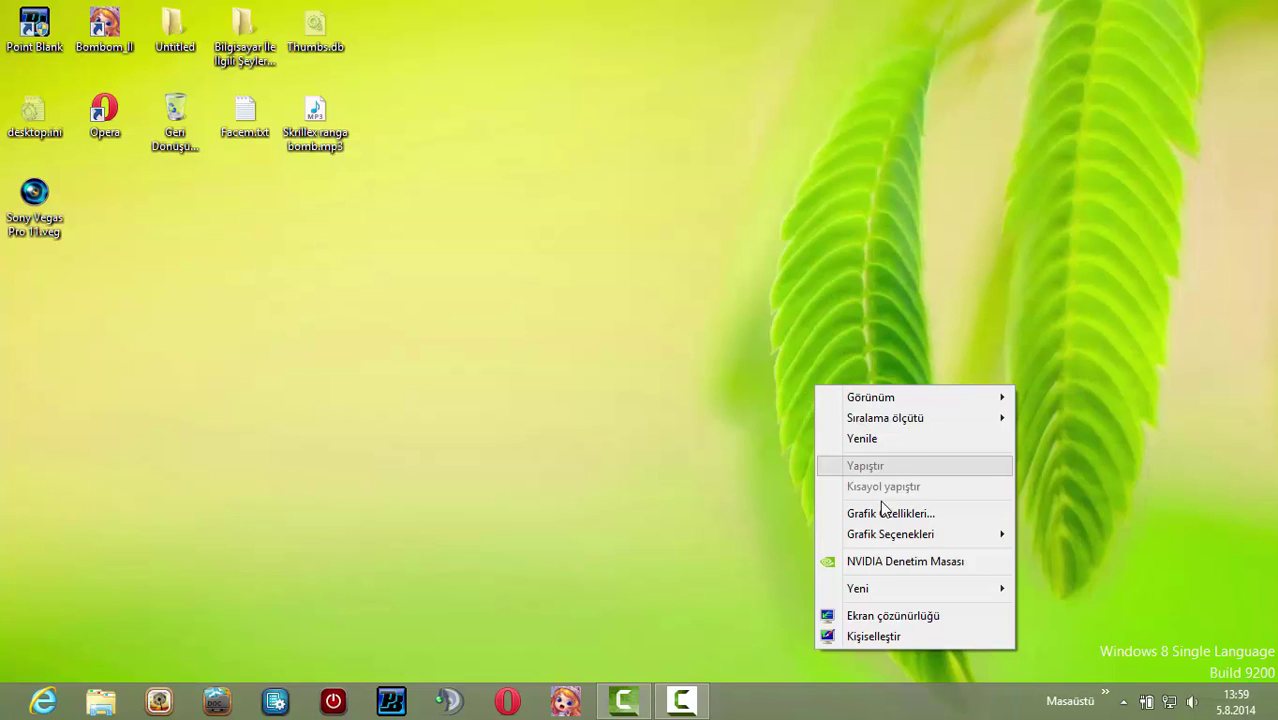
left_click(876, 637)
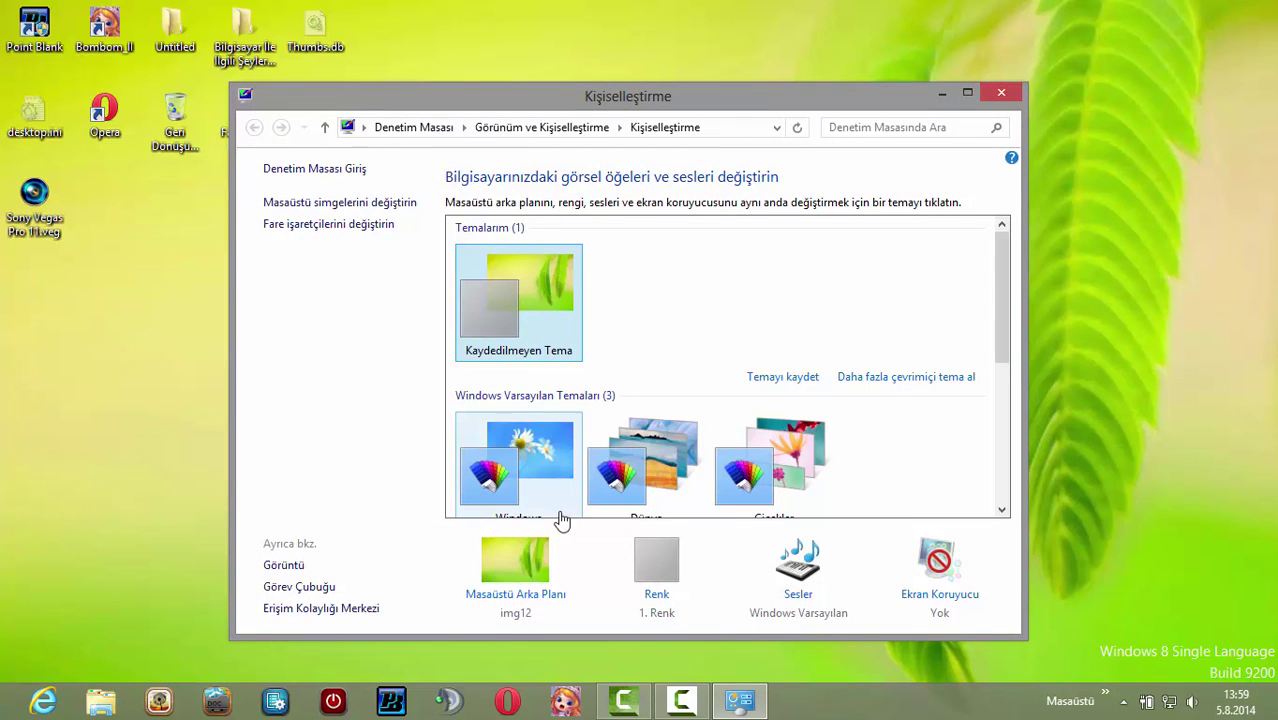
left_click(515, 596)
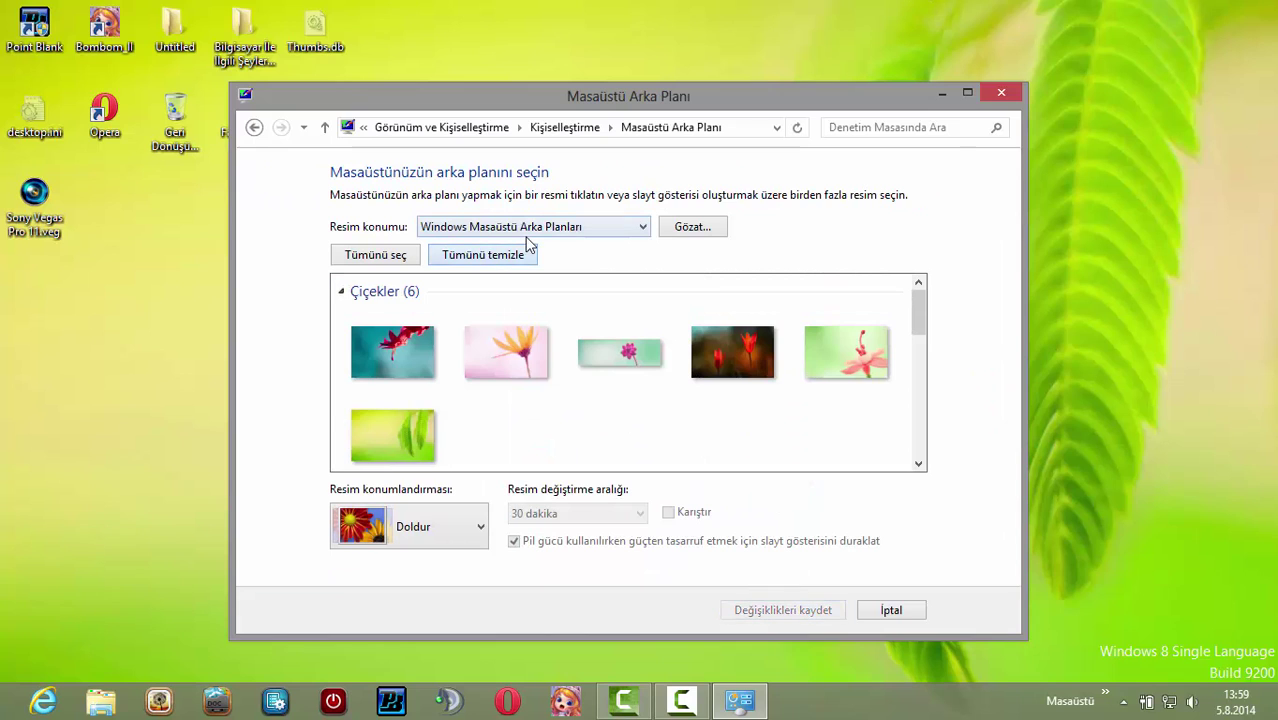
left_click(389, 254)
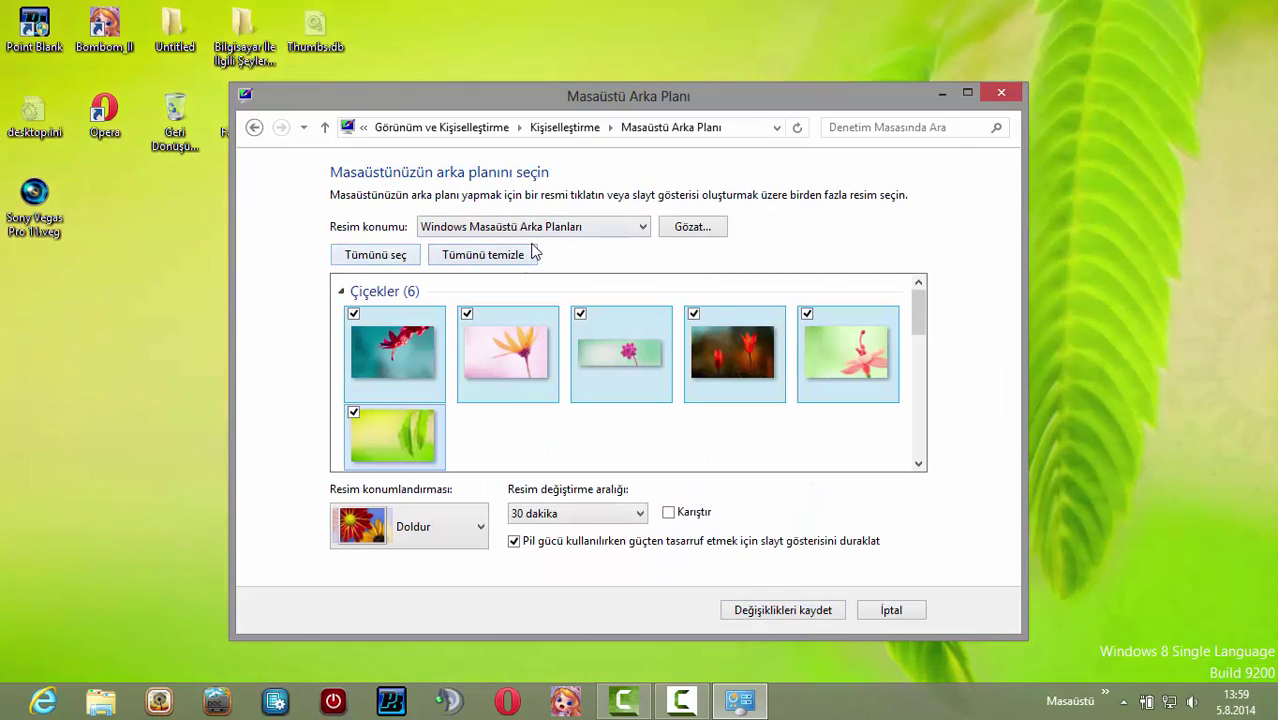
left_click_drag(720, 104, 770, 132)
left_click(441, 382)
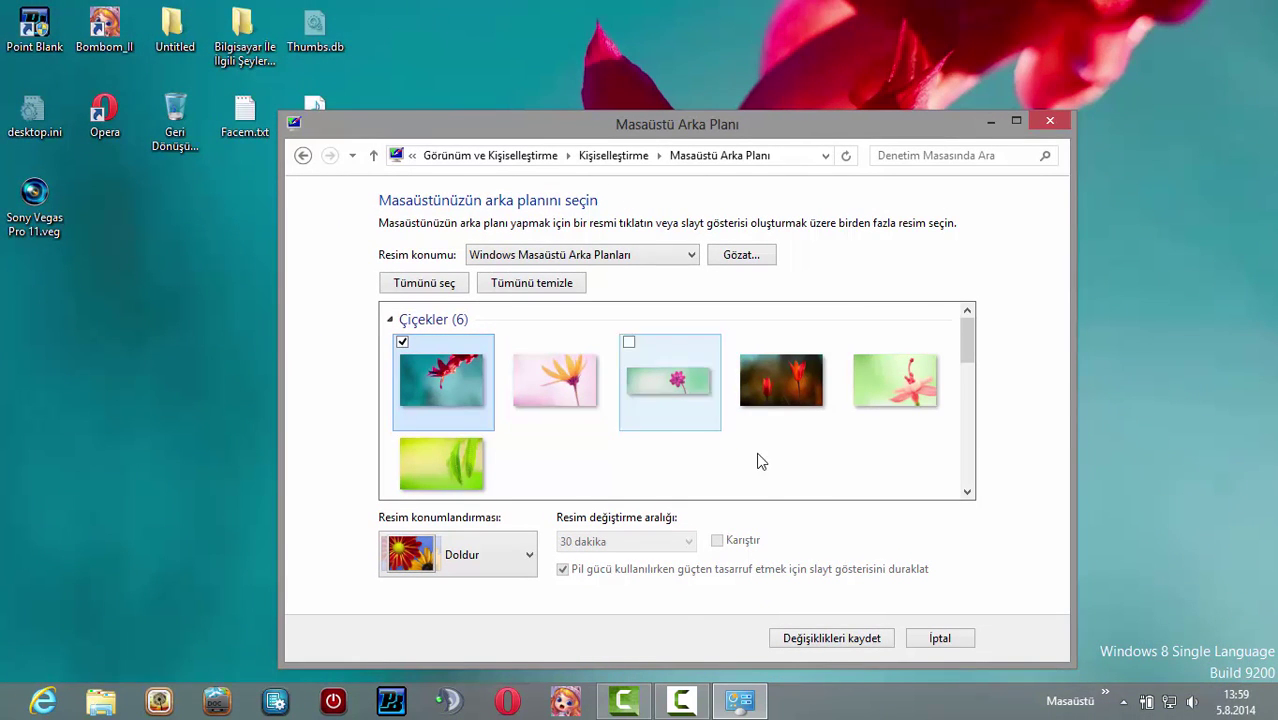
left_click(873, 640)
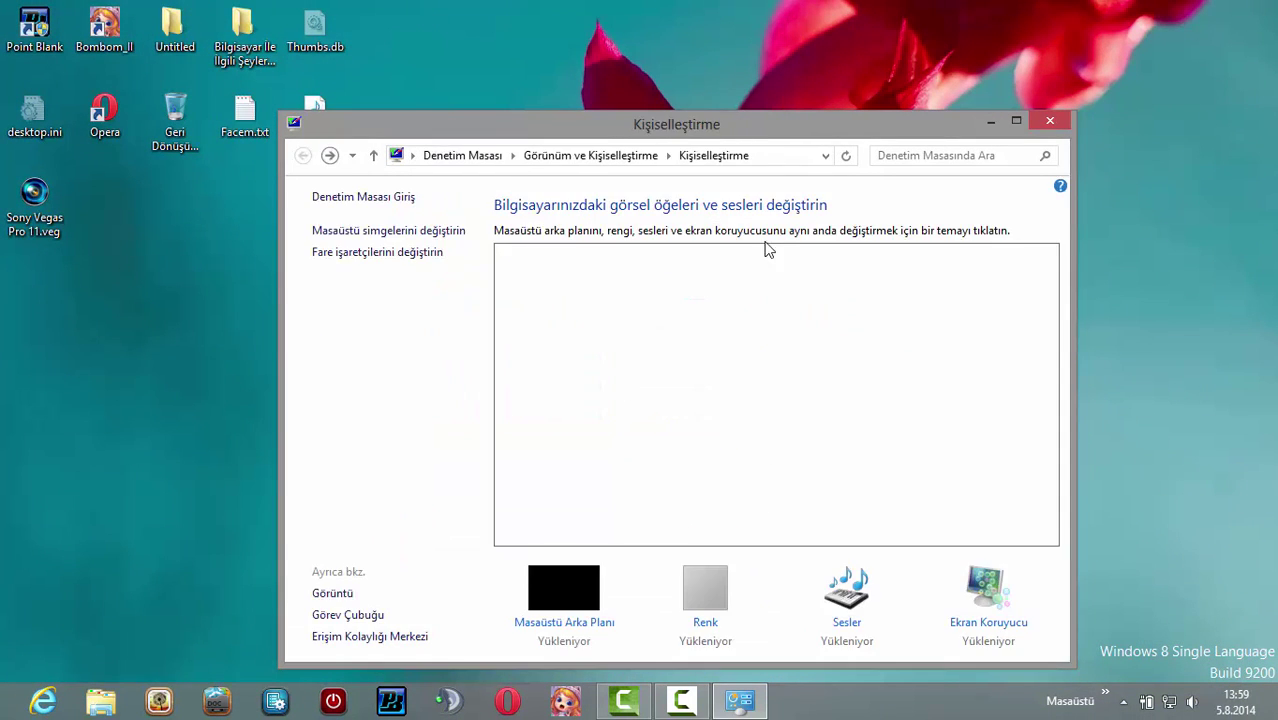
Reopen the background settings, change the picture location to Resim Kitaplığı and choose only the masked-figure picture as wallpaper
left_click(564, 590)
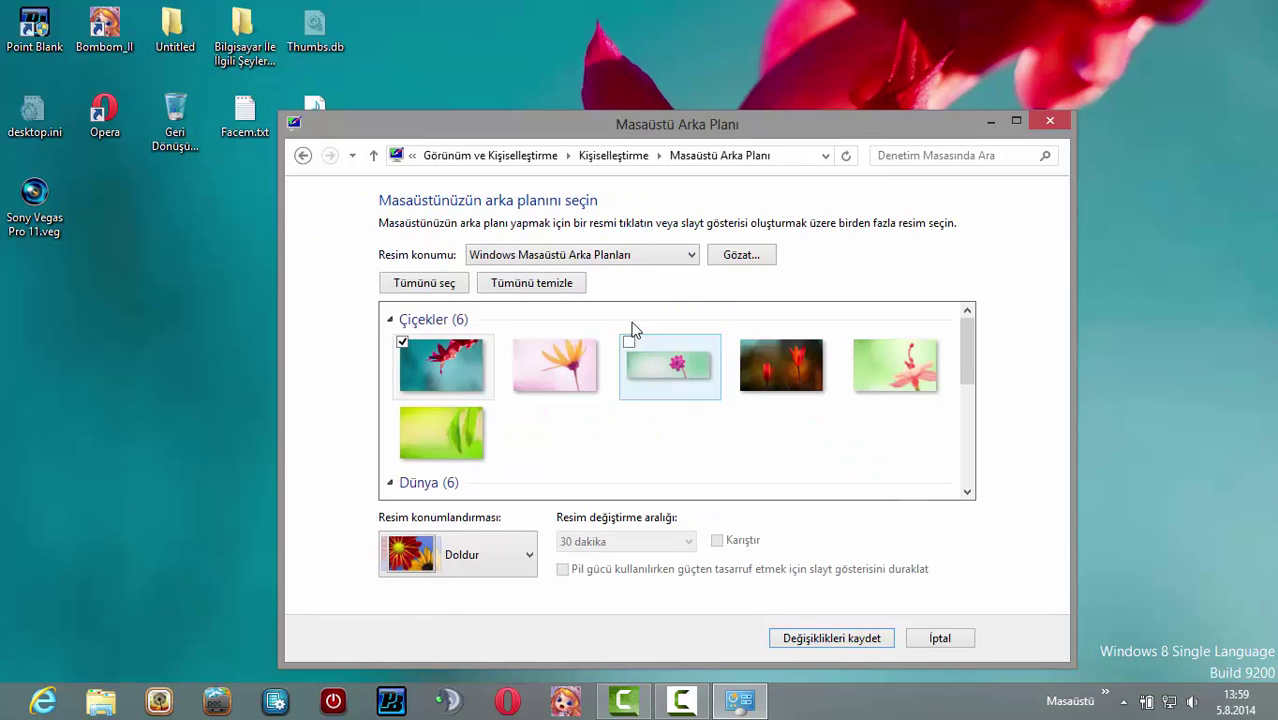
left_click(668, 256)
left_click(535, 287)
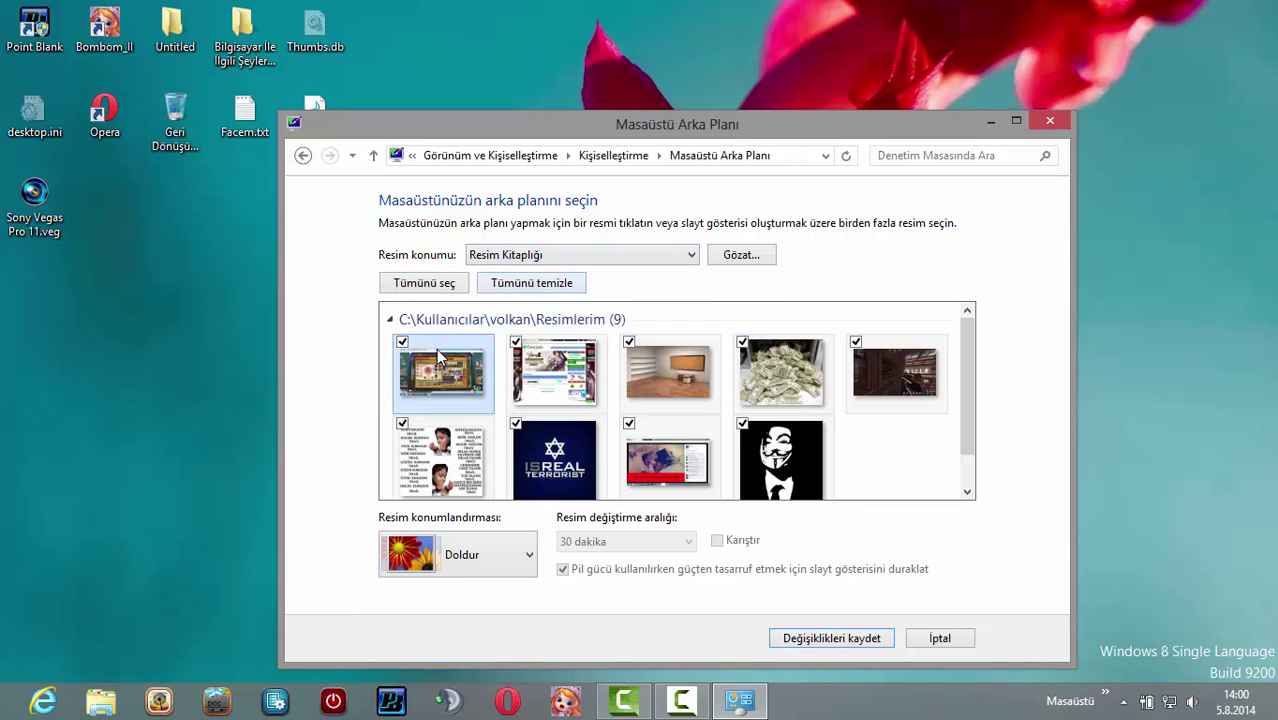
left_click(820, 455)
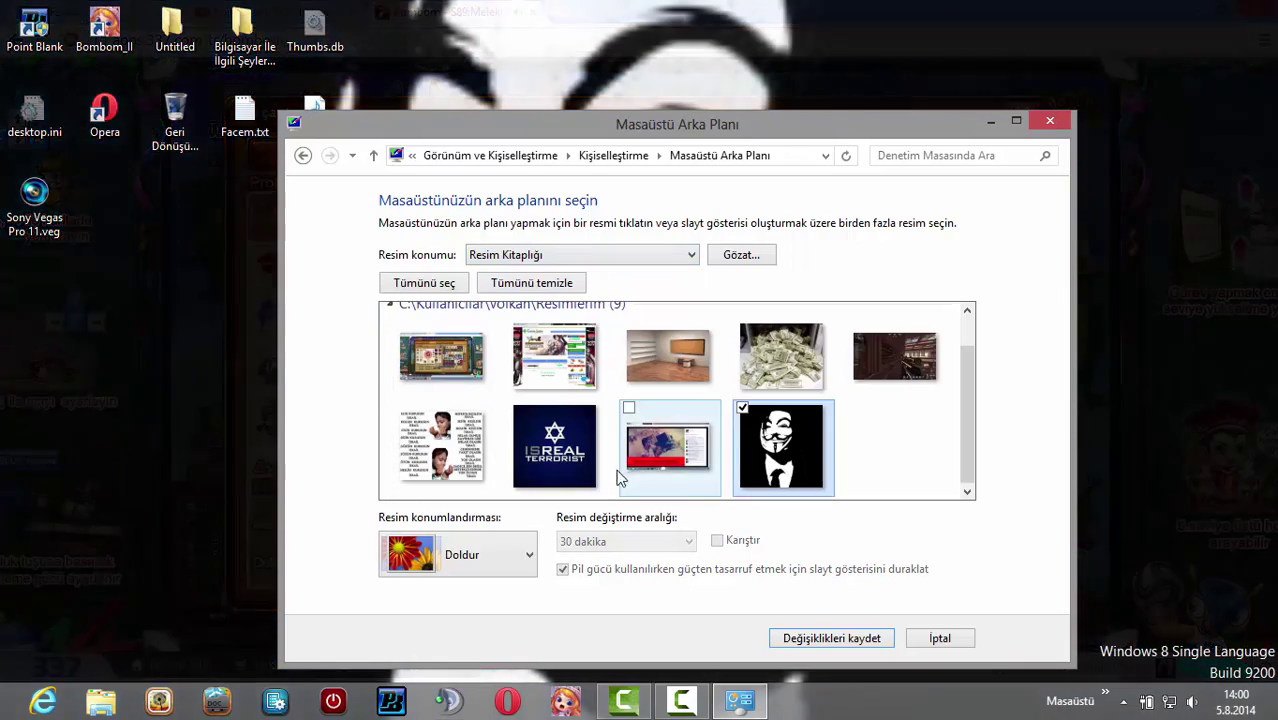
Try the wallpaper's picture position as Ortala and Döşe, and set it to Genişlet
left_click(510, 554)
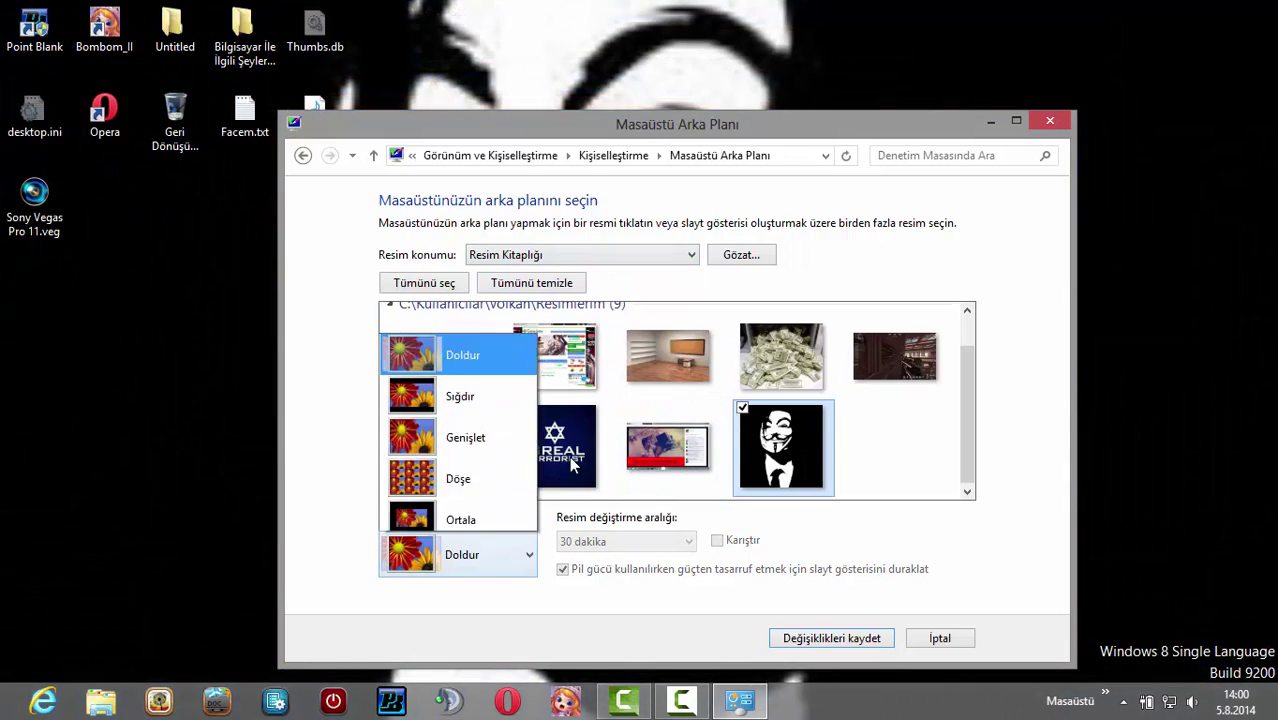
left_click(450, 505)
key("super+d")
key("super+d")
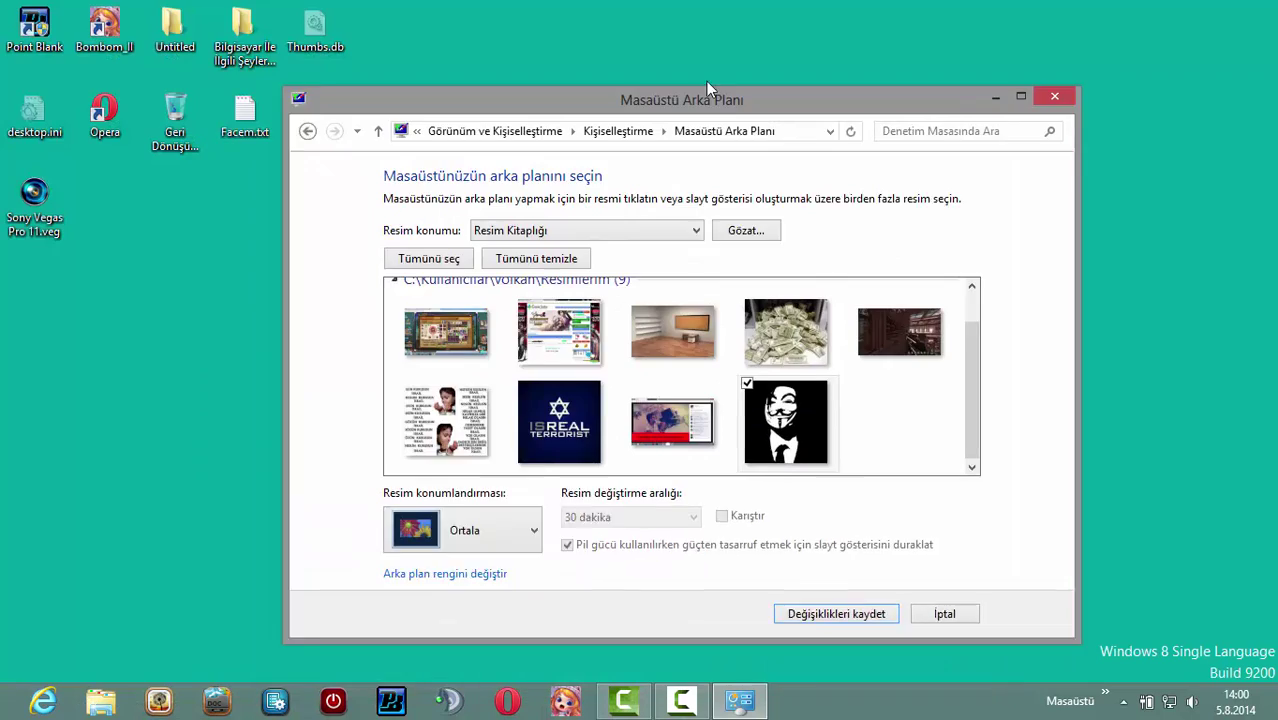
left_click(530, 505)
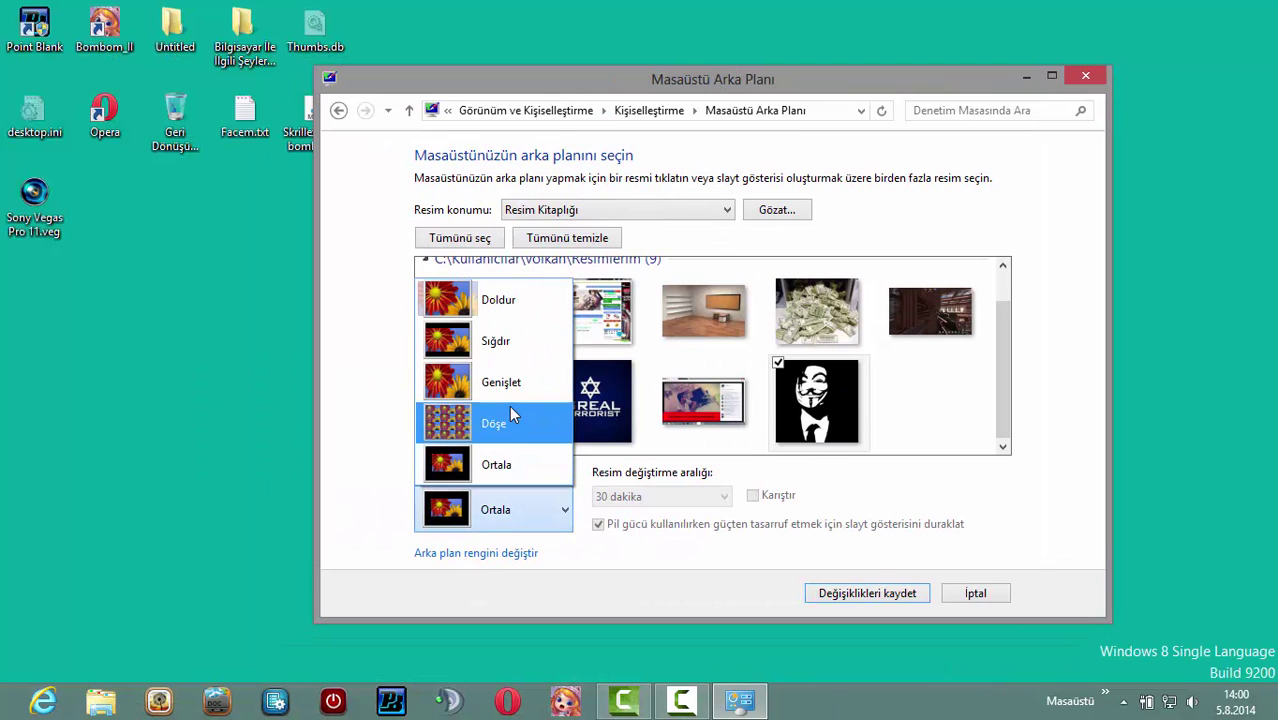
left_click(495, 416)
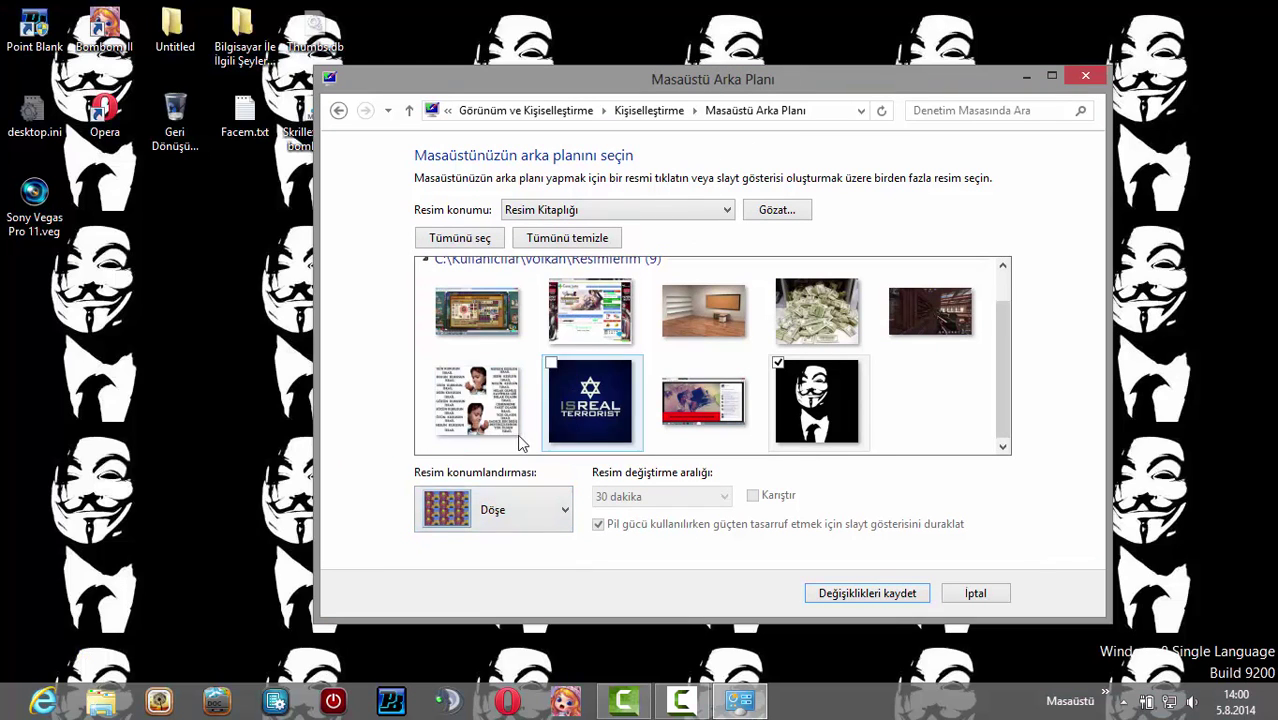
left_click(510, 500)
left_click(520, 379)
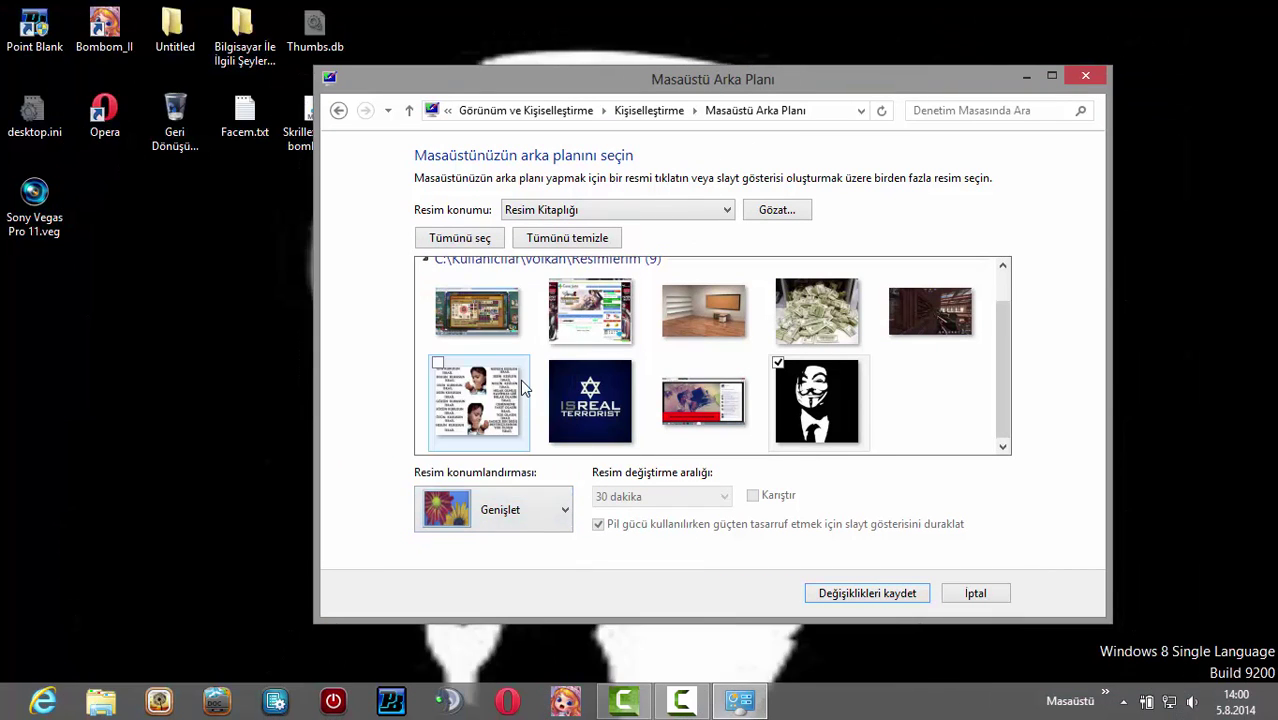
Try the wallpaper's picture position as Doldur and set it to Sığdır
left_click(545, 520)
left_click(505, 299)
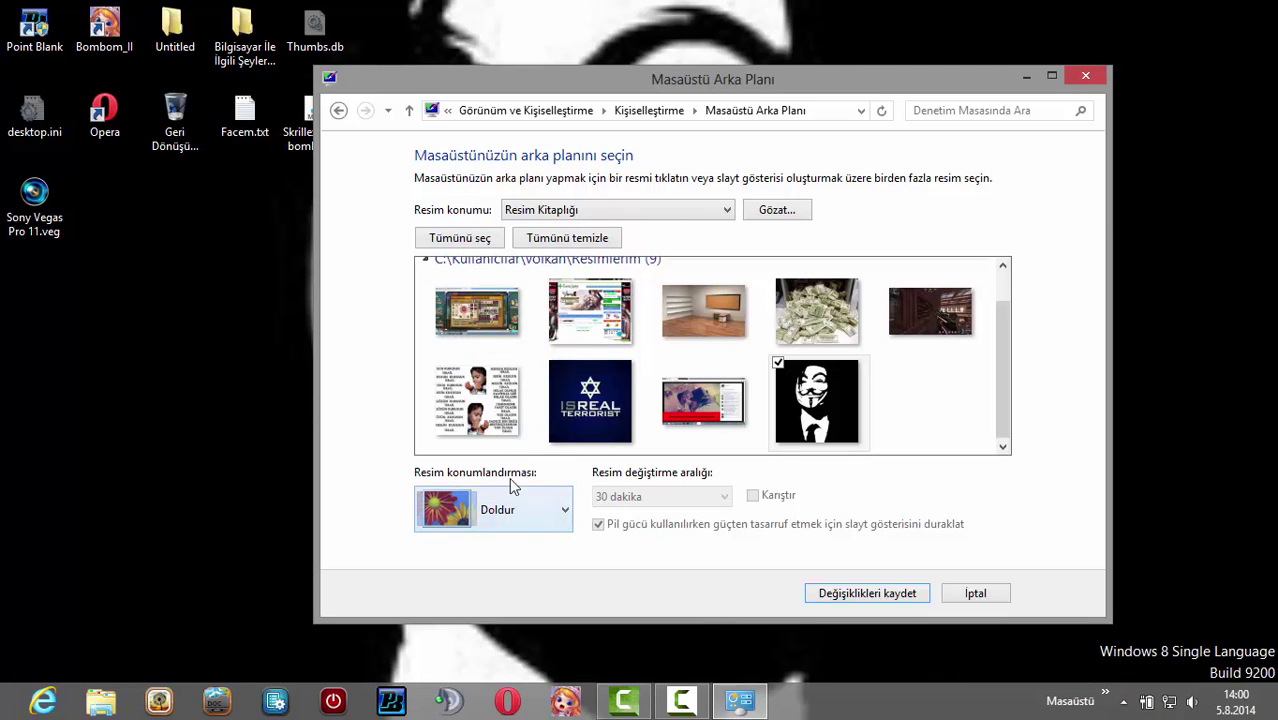
left_click(512, 508)
left_click(519, 343)
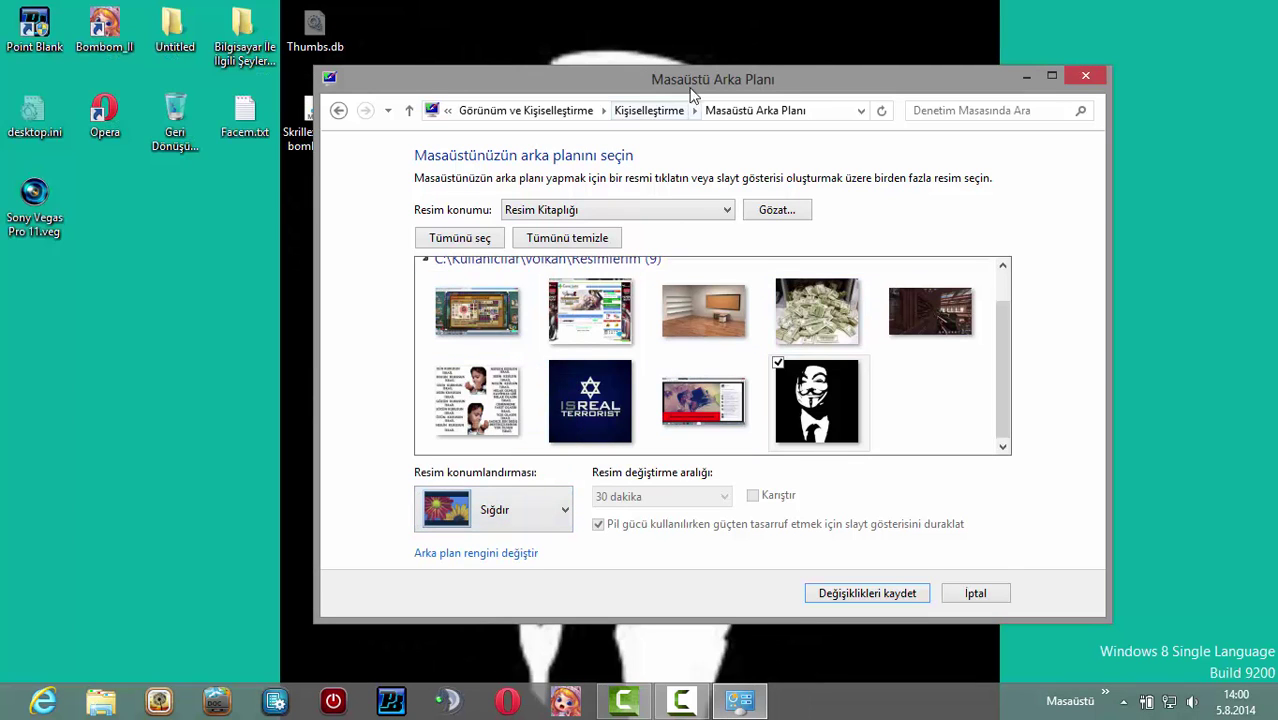
Move the background settings window aside, preview other library pictures and reselect the masked-figure picture
left_click_drag(693, 91, 805, 150)
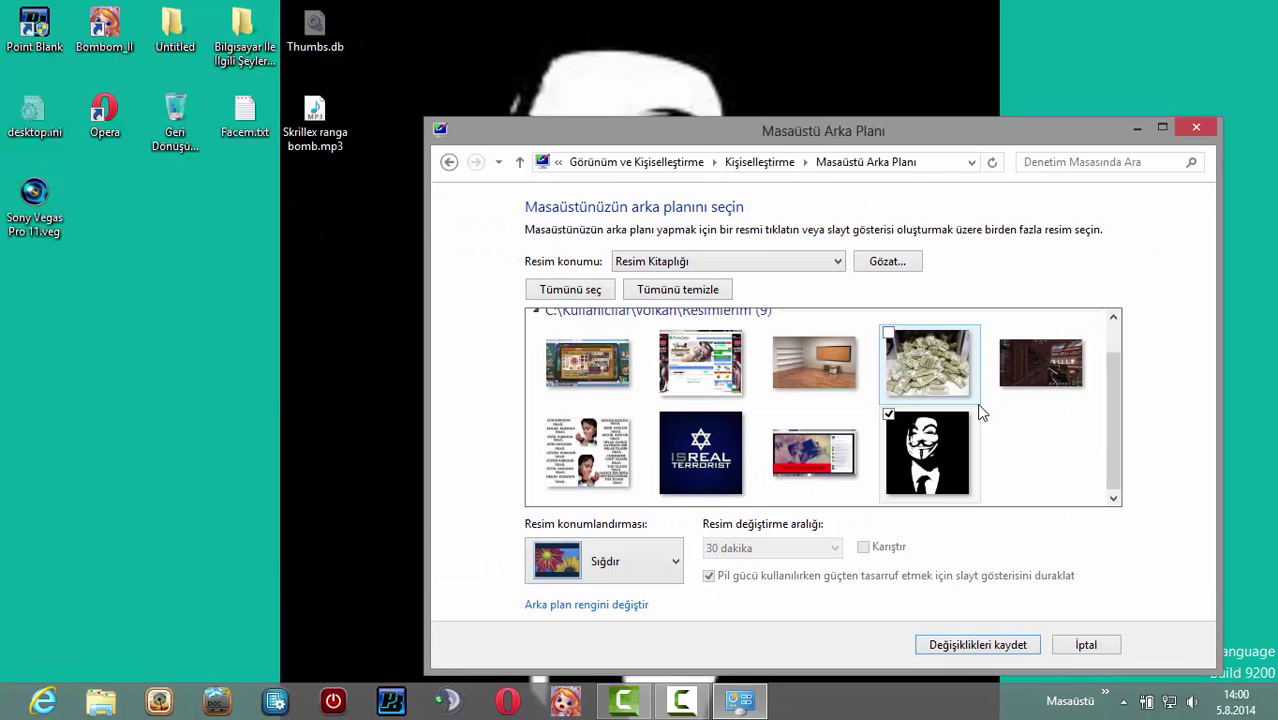
left_click(813, 372)
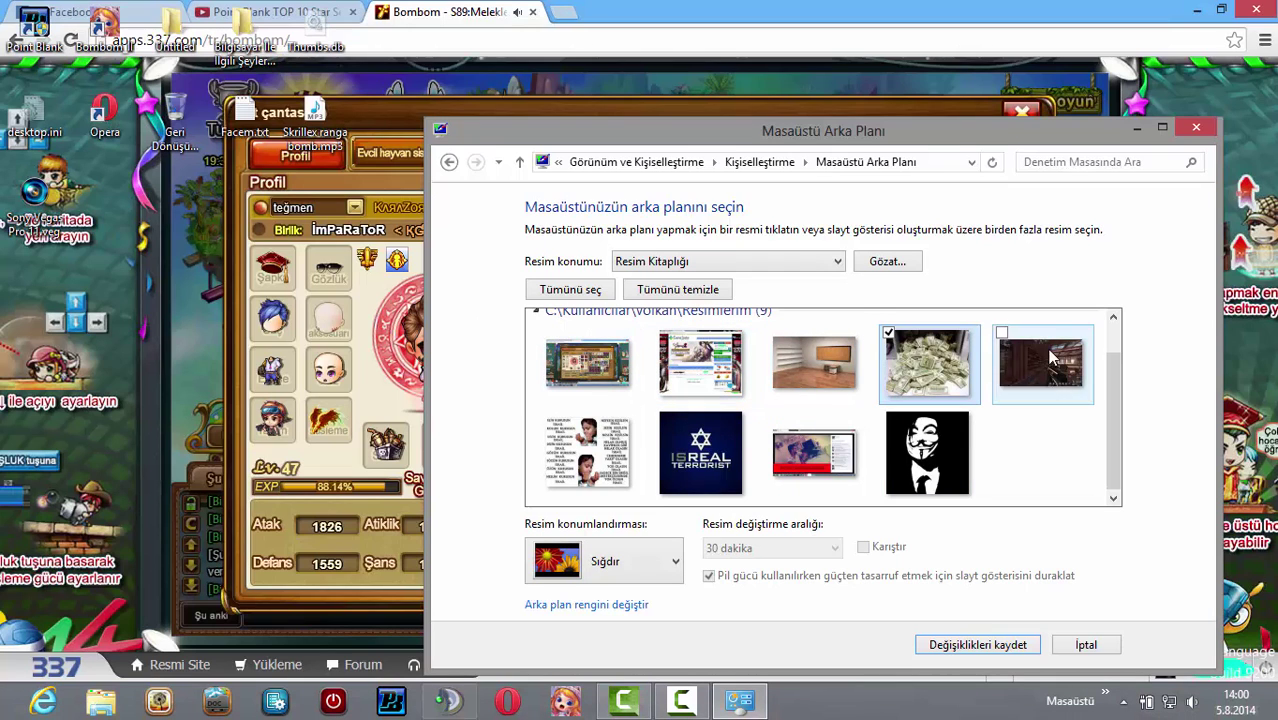
left_click(897, 443)
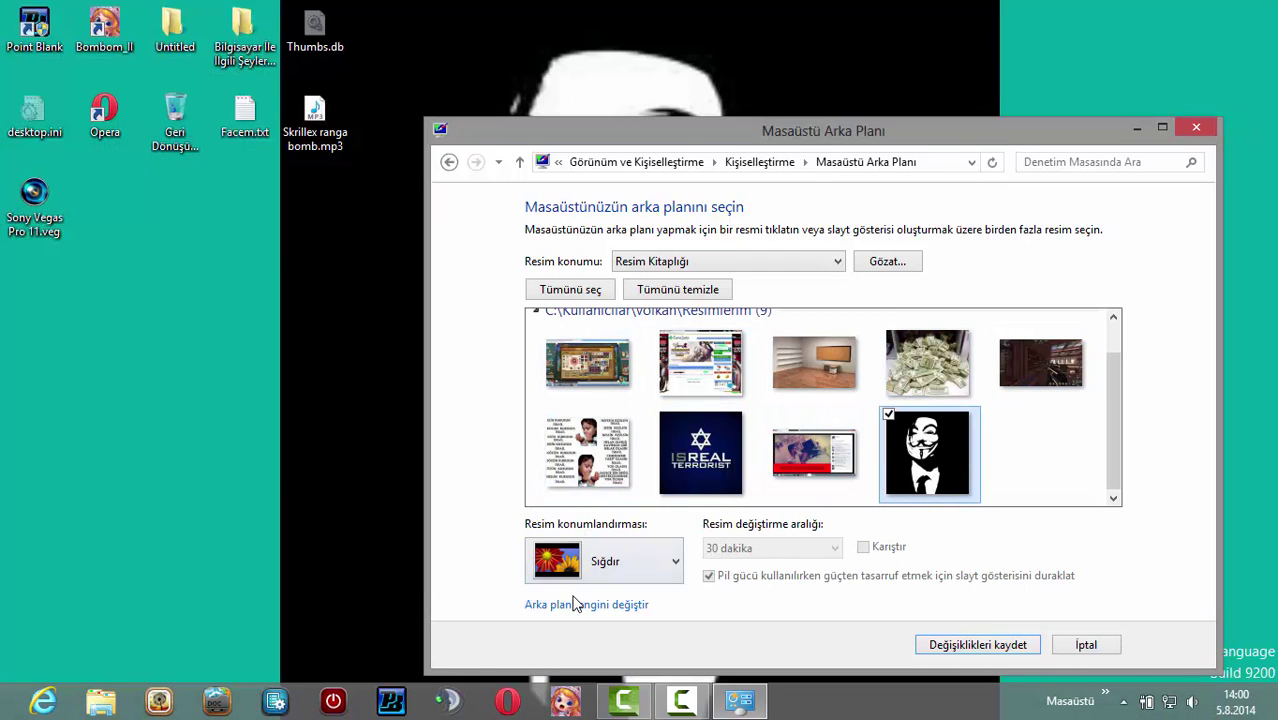
Change the background colour around the fitted picture to white from the custom colours and refresh the desktop
left_click(576, 604)
left_click(605, 247)
left_click(657, 340)
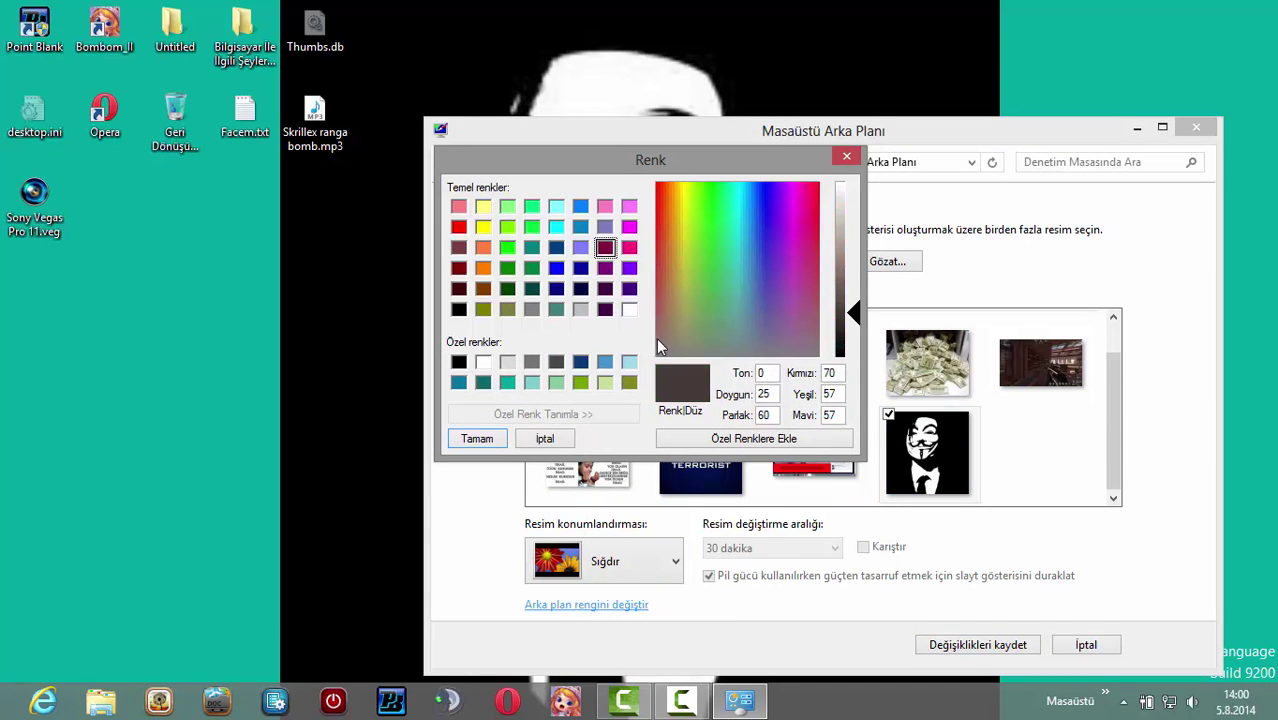
left_click_drag(656, 337, 709, 272)
left_click_drag(705, 320, 771, 238)
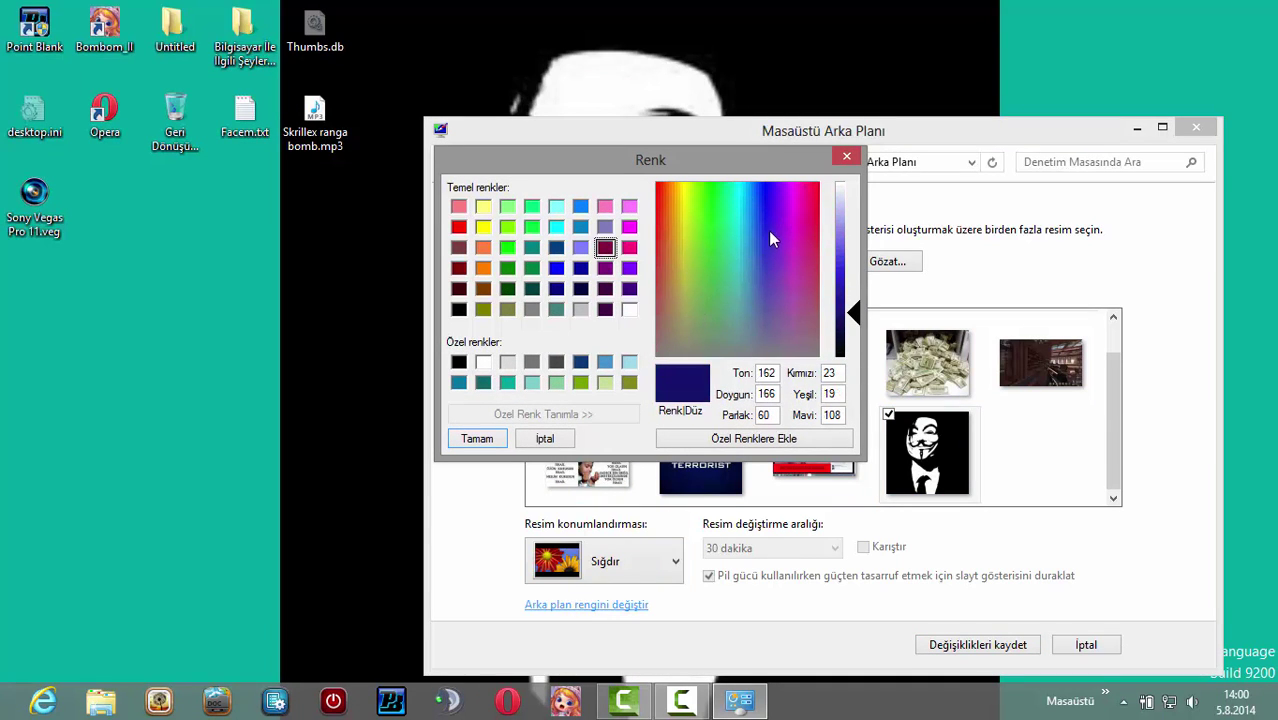
left_click(483, 362)
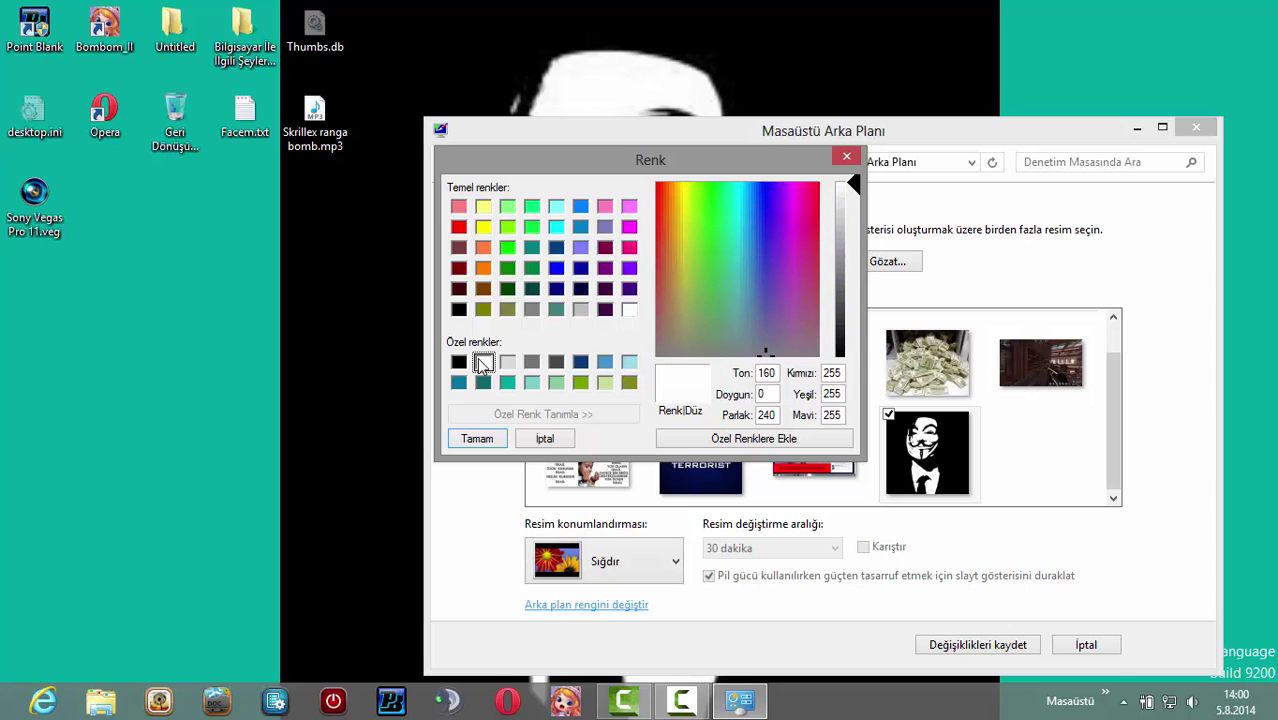
left_click(480, 439)
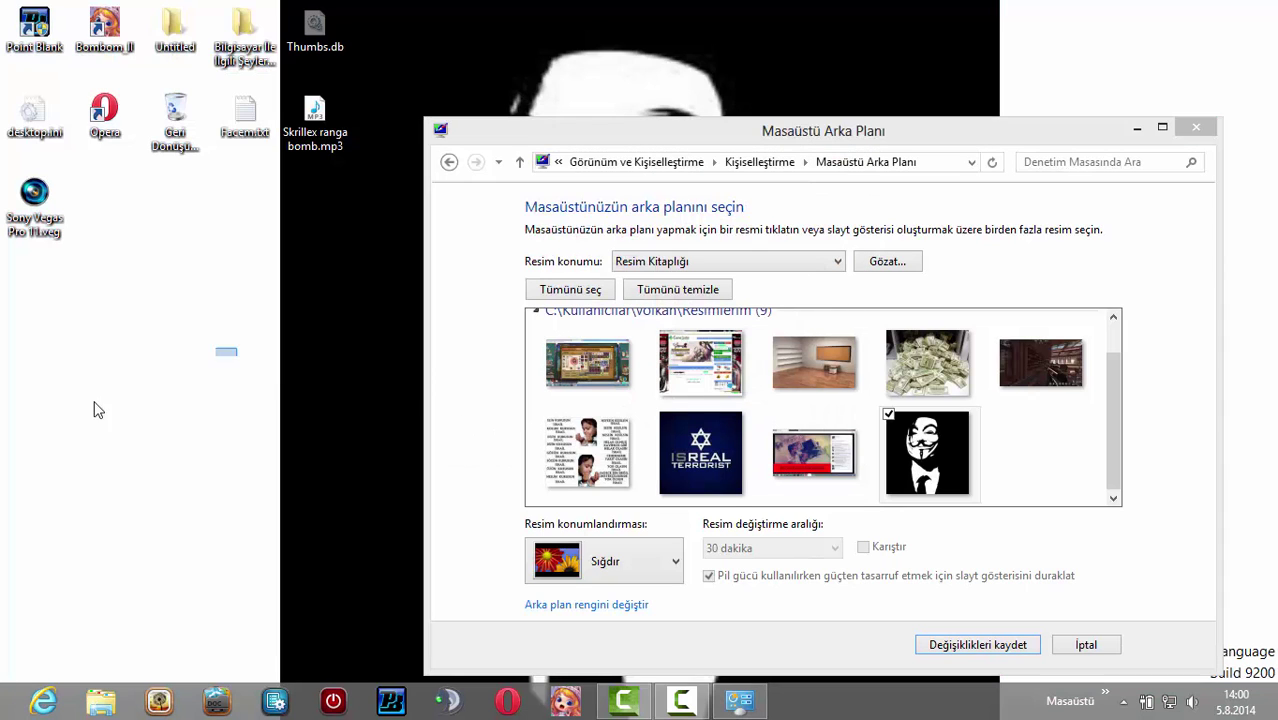
right_click(128, 390)
left_click(180, 444)
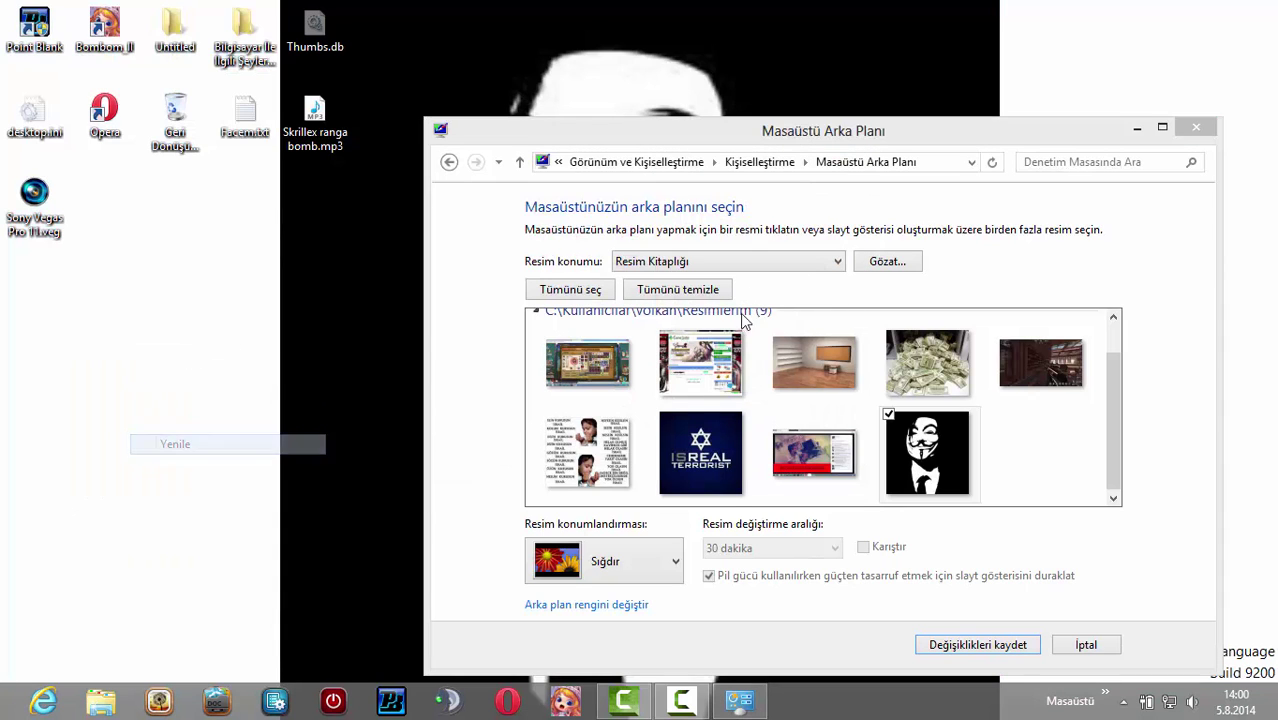
Change the picture location to Düz Renkler, switch it to Resimlerim and choose the dark blue star picture
left_click(758, 261)
left_click(693, 322)
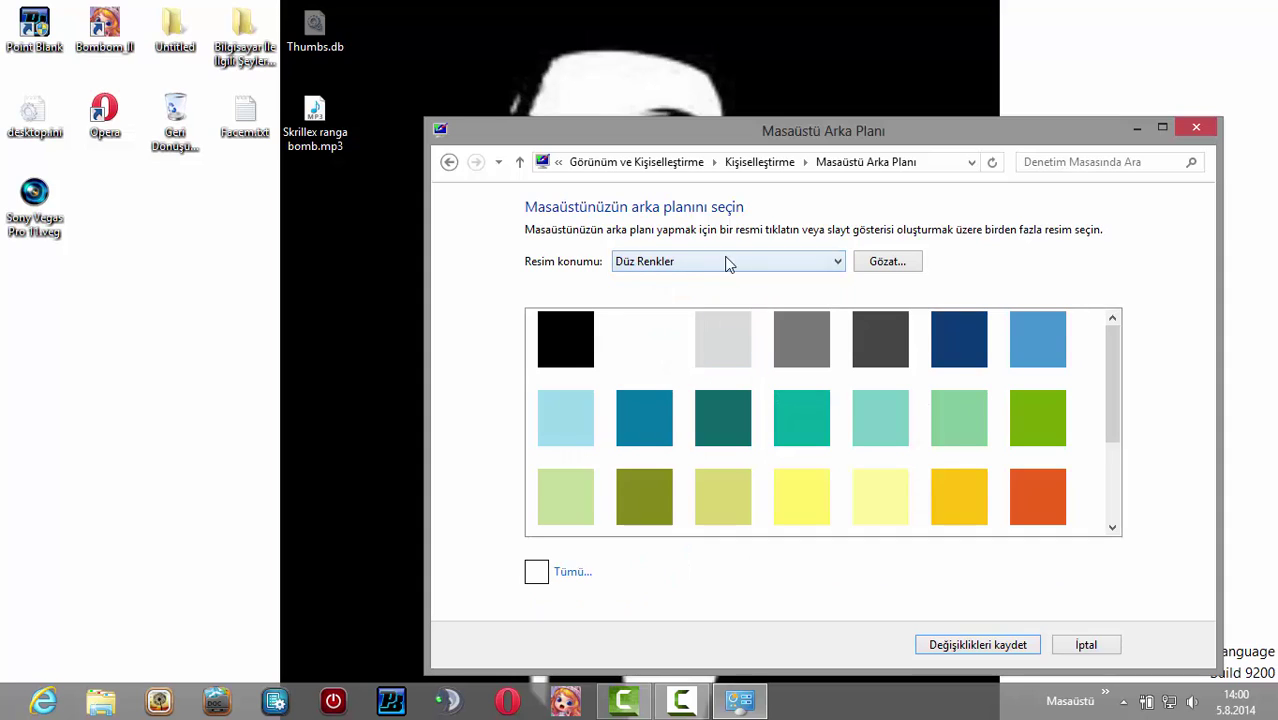
left_click(727, 262)
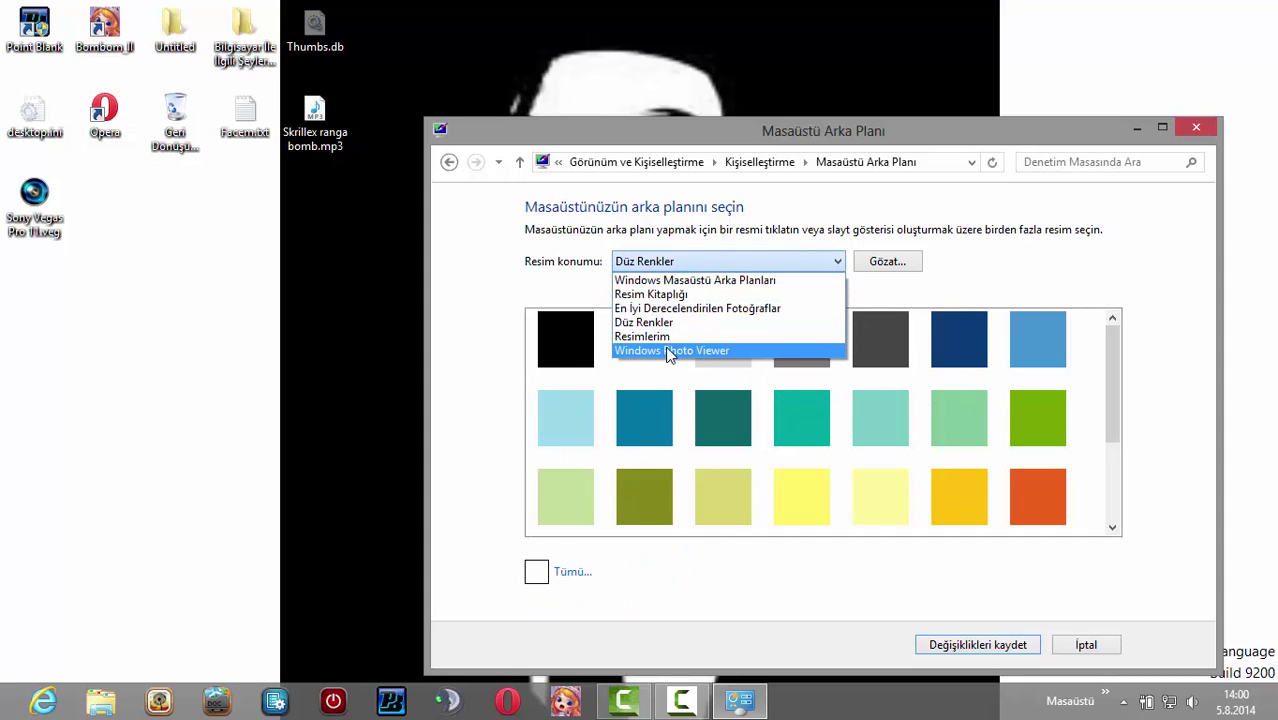
left_click(669, 338)
left_click(567, 468)
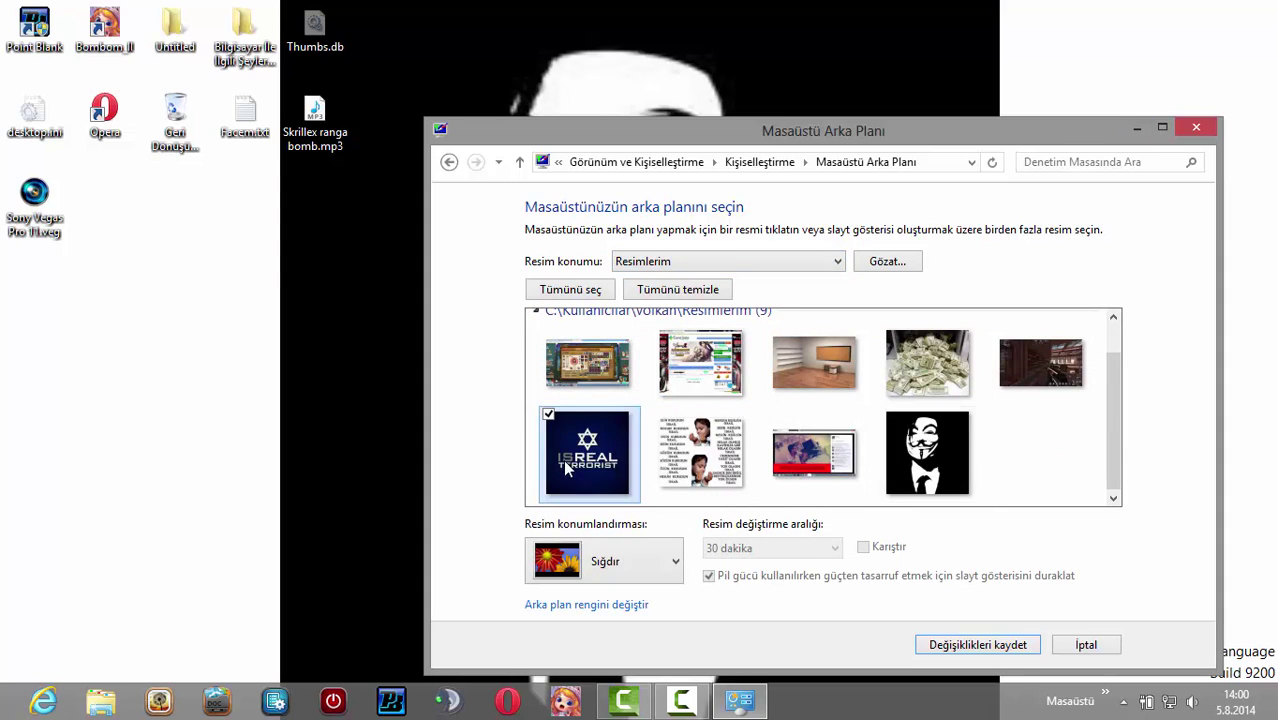
Close the background settings without saving and refresh the desktop
left_click(1195, 127)
right_click(757, 322)
left_click(844, 382)
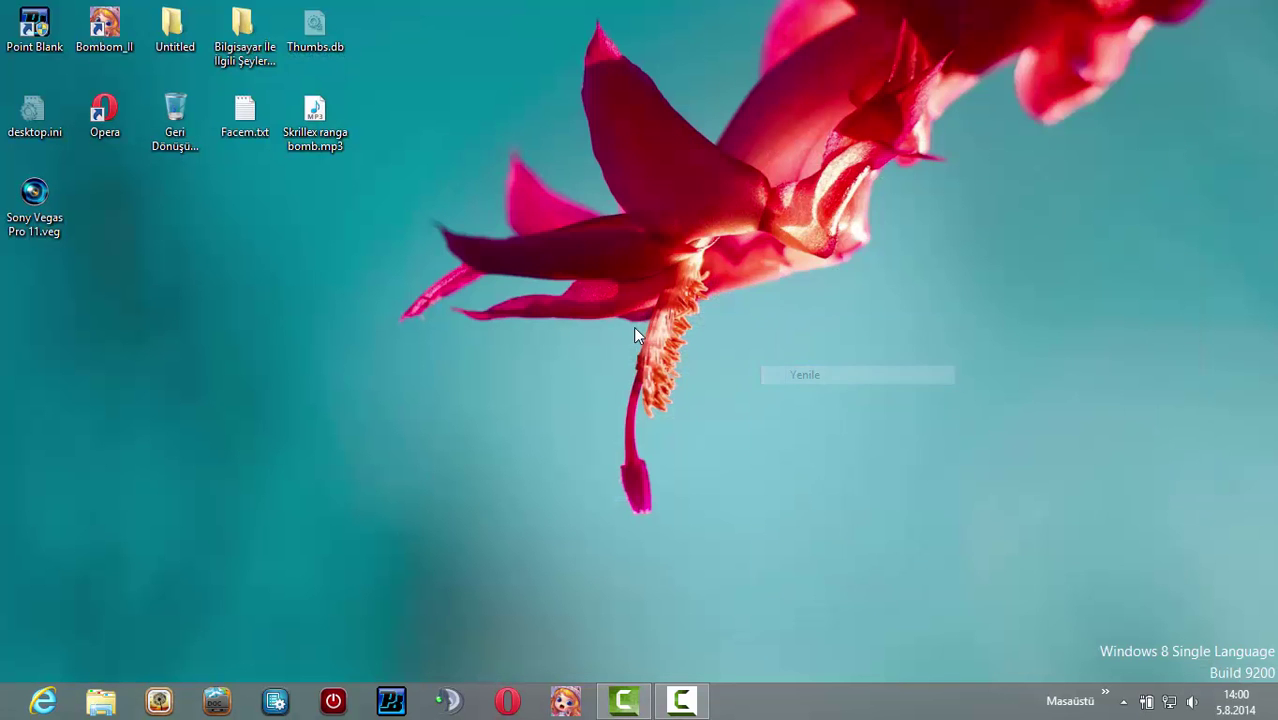
Open the Start screen and look through its app tiles to the last group
left_click(6, 714)
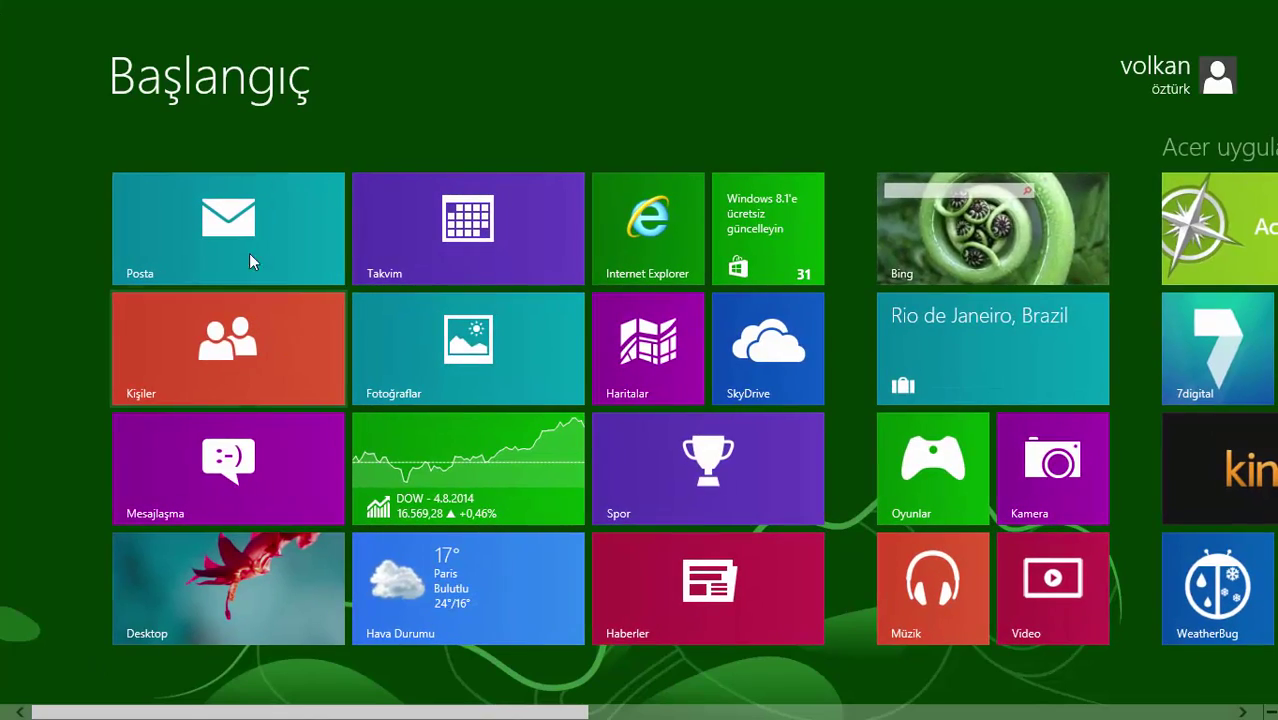
left_click_drag(253, 563, 205, 575)
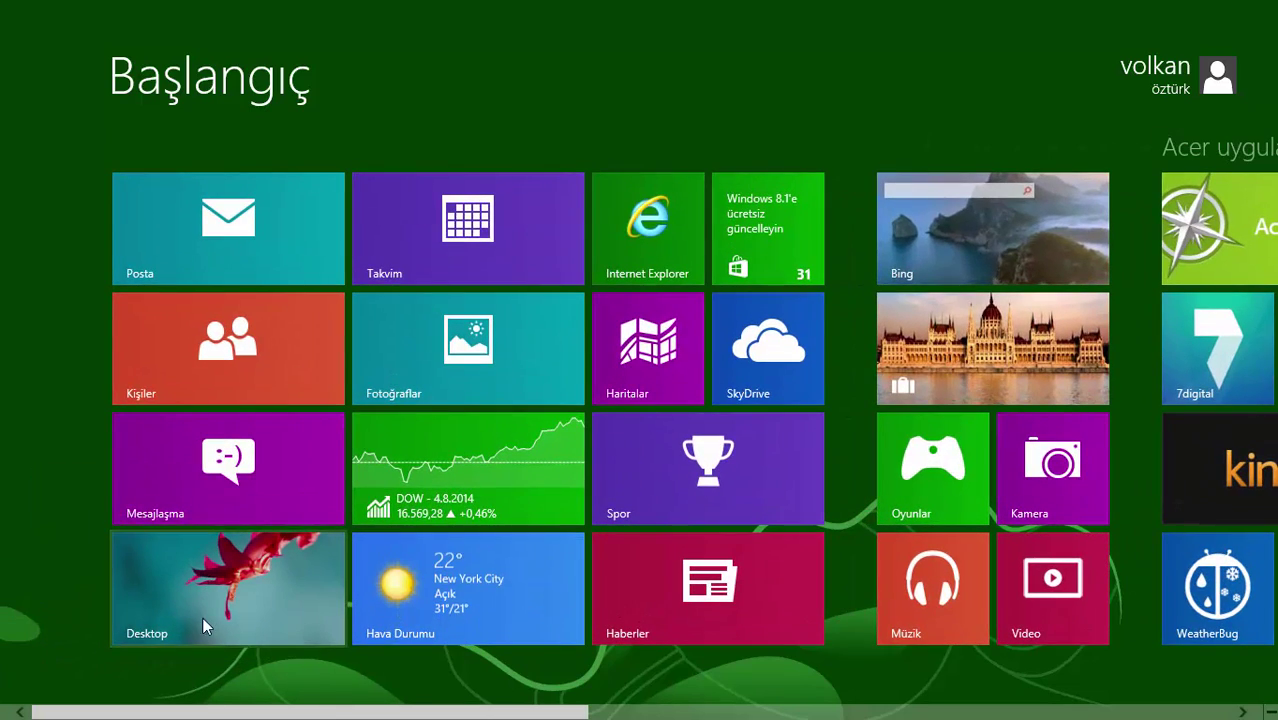
scroll(880, 480, "down", 3)
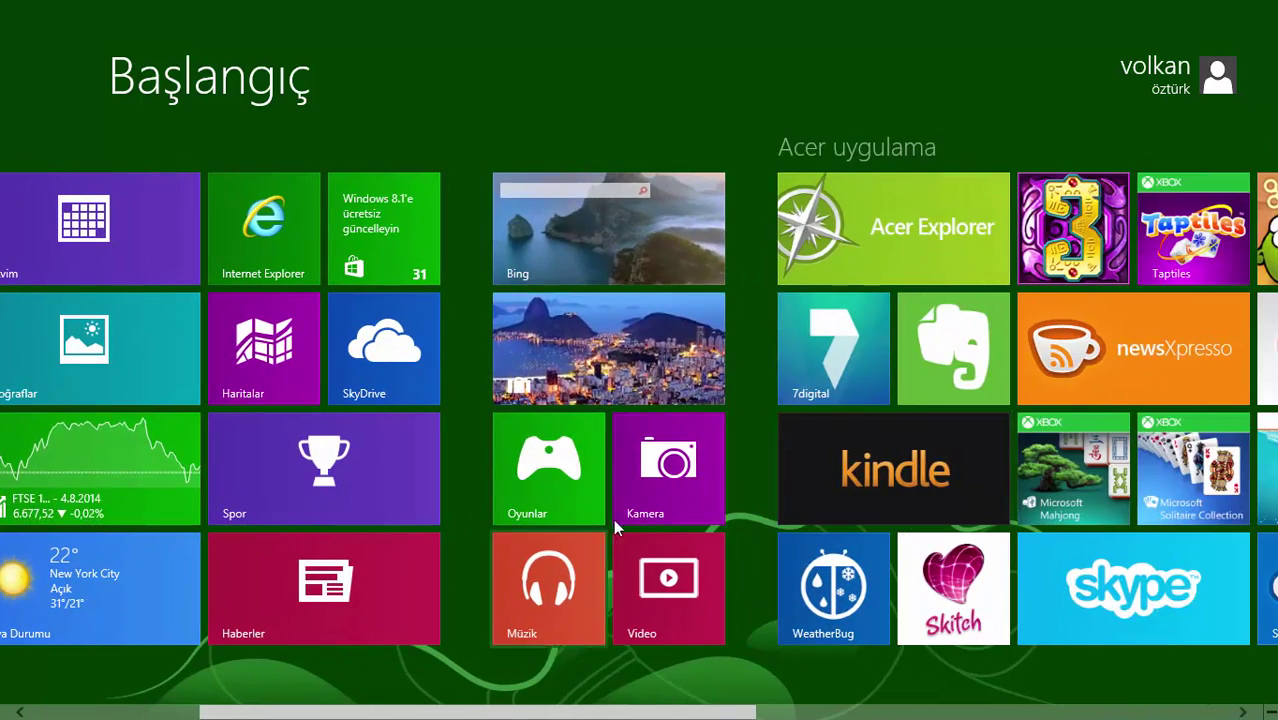
scroll(613, 522, "down", 5)
scroll(640, 430, "down", 3)
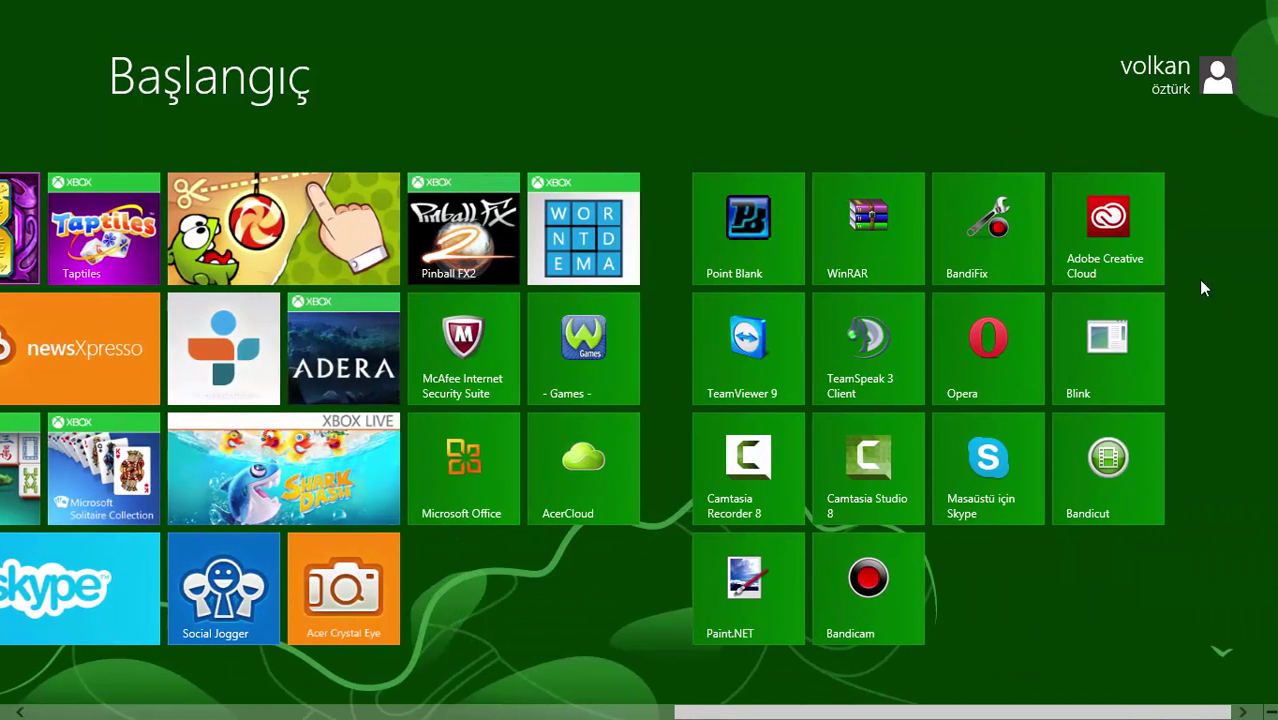
Show the options for the Blink tile, look back over the other tiles and return to the desktop
right_click(1107, 364)
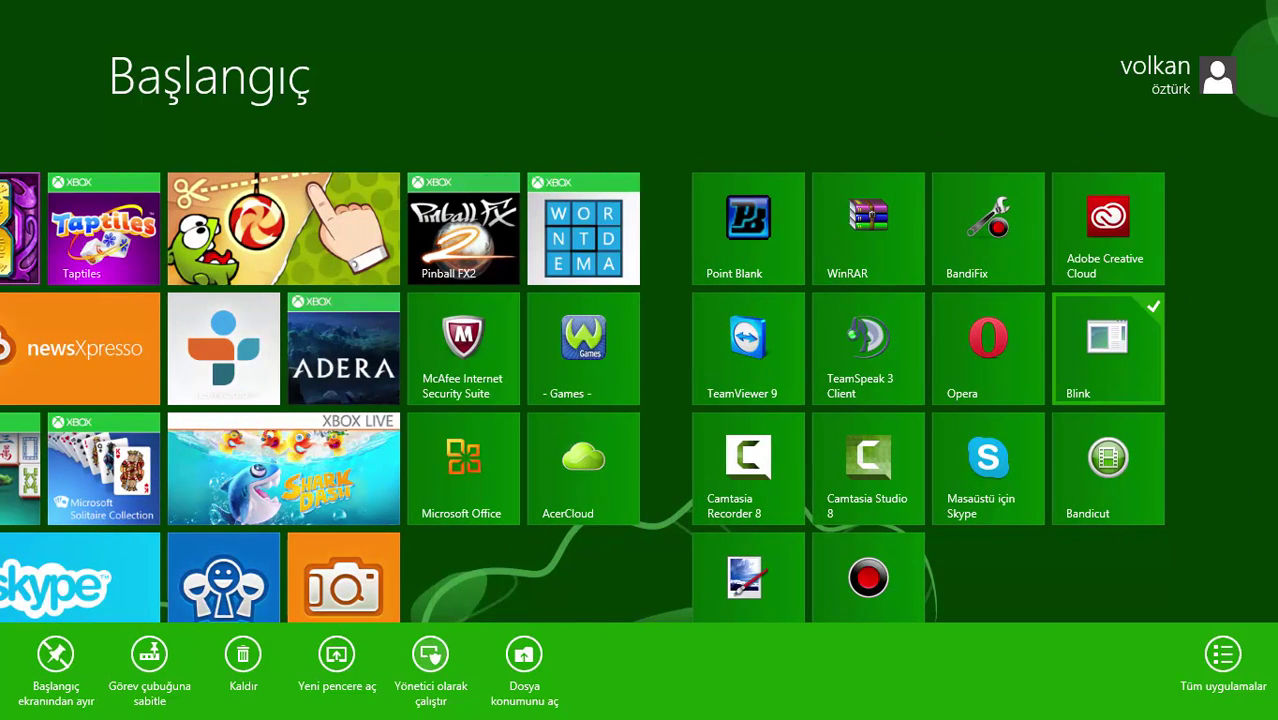
scroll(640, 400, "up", 2)
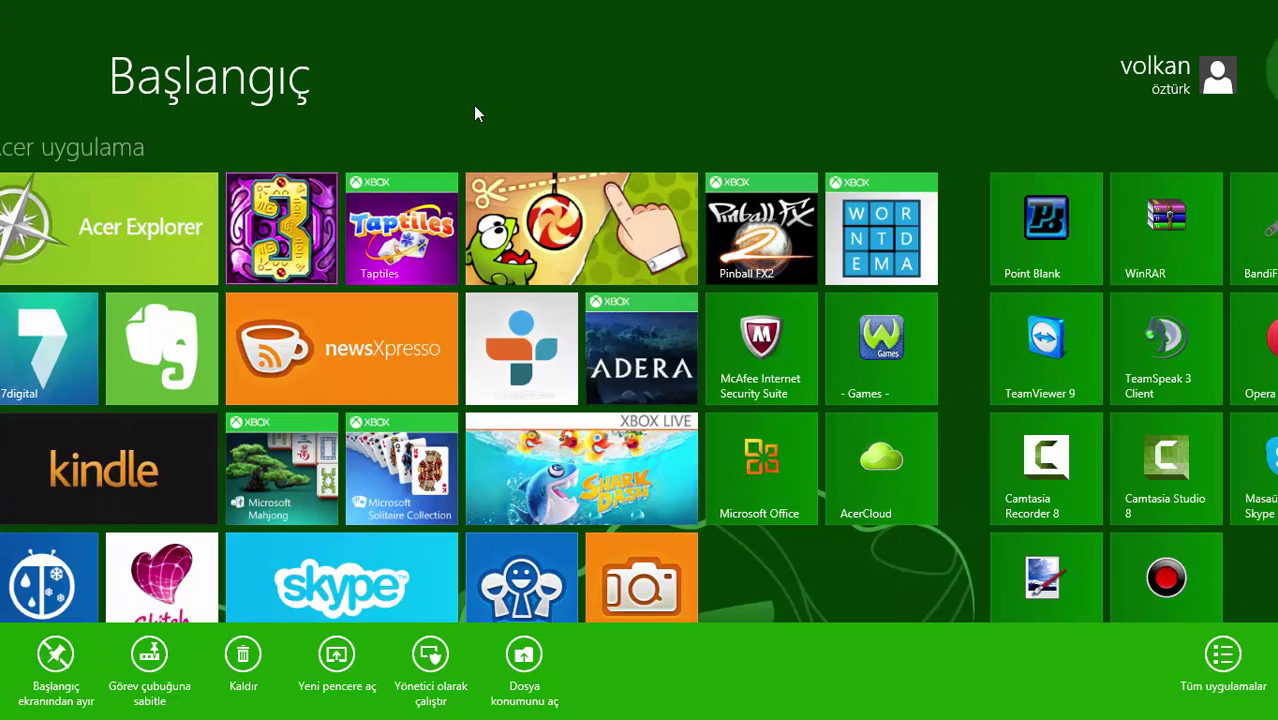
scroll(1033, 376, "down", 2)
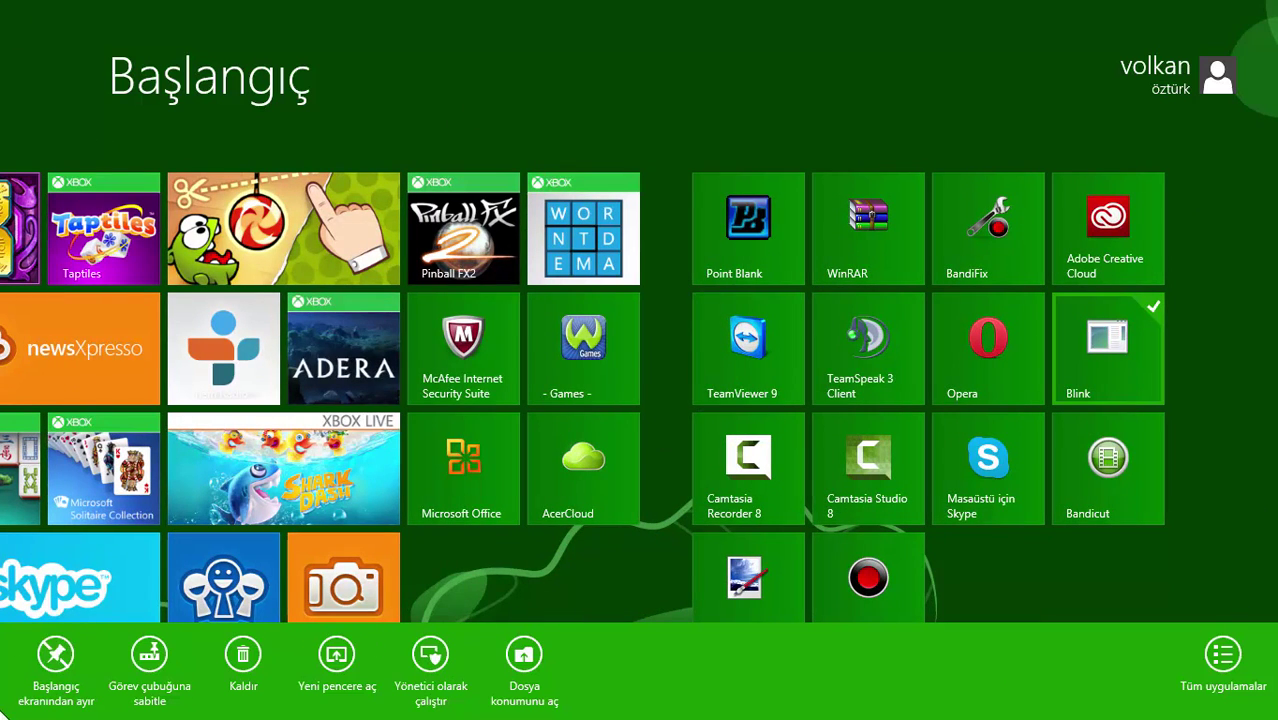
scroll(640, 400, "up", 10)
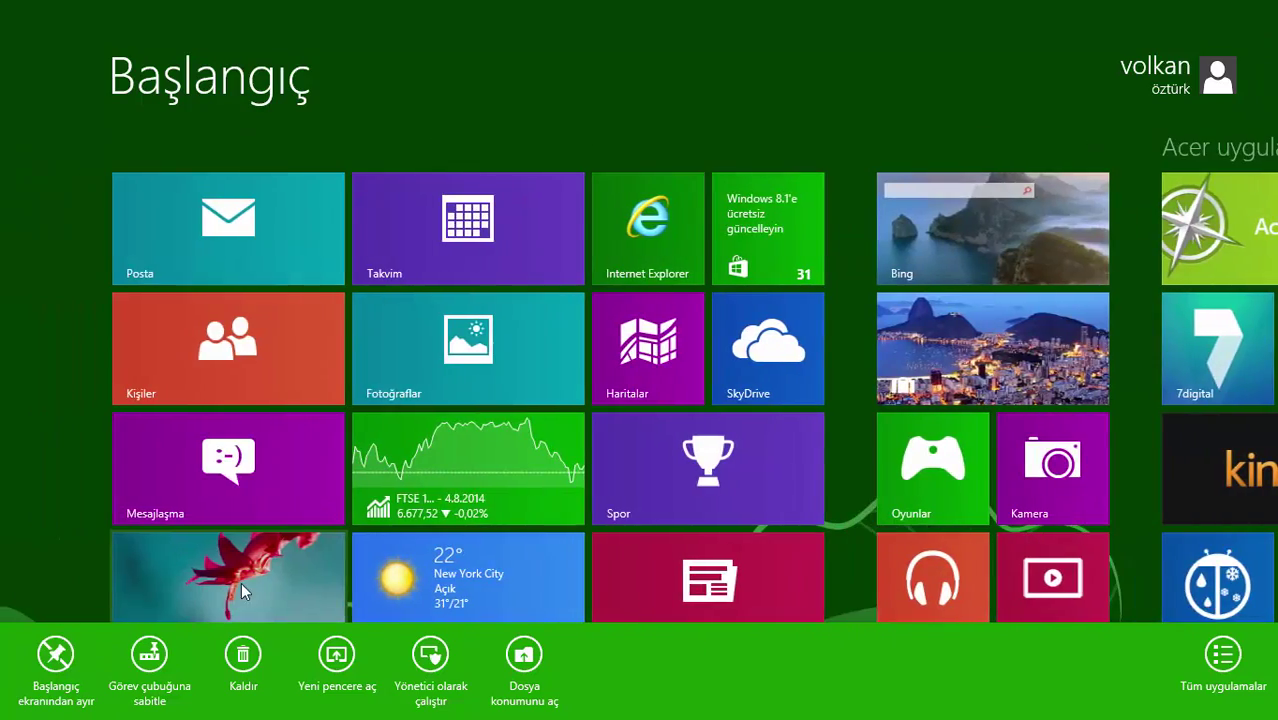
left_click(8, 712)
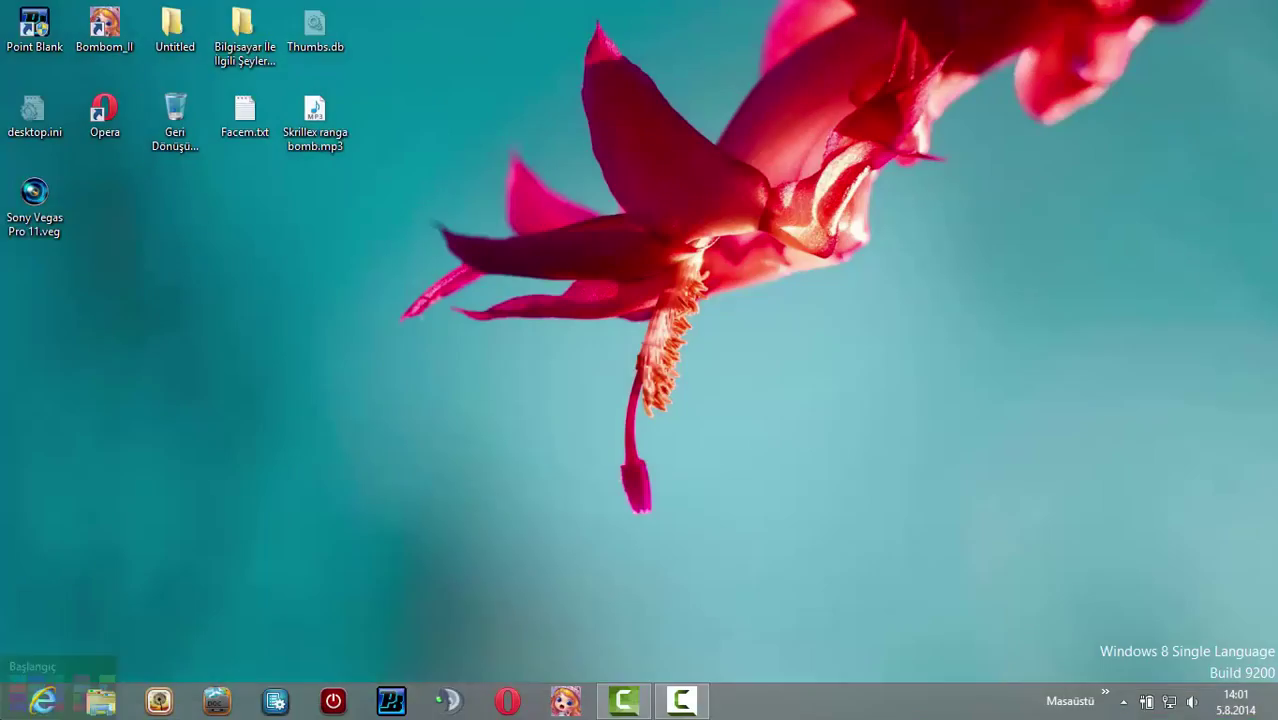
Reopen the Start screen and launch WinRAR from its tile
left_click(8, 712)
scroll(640, 400, "down", 5)
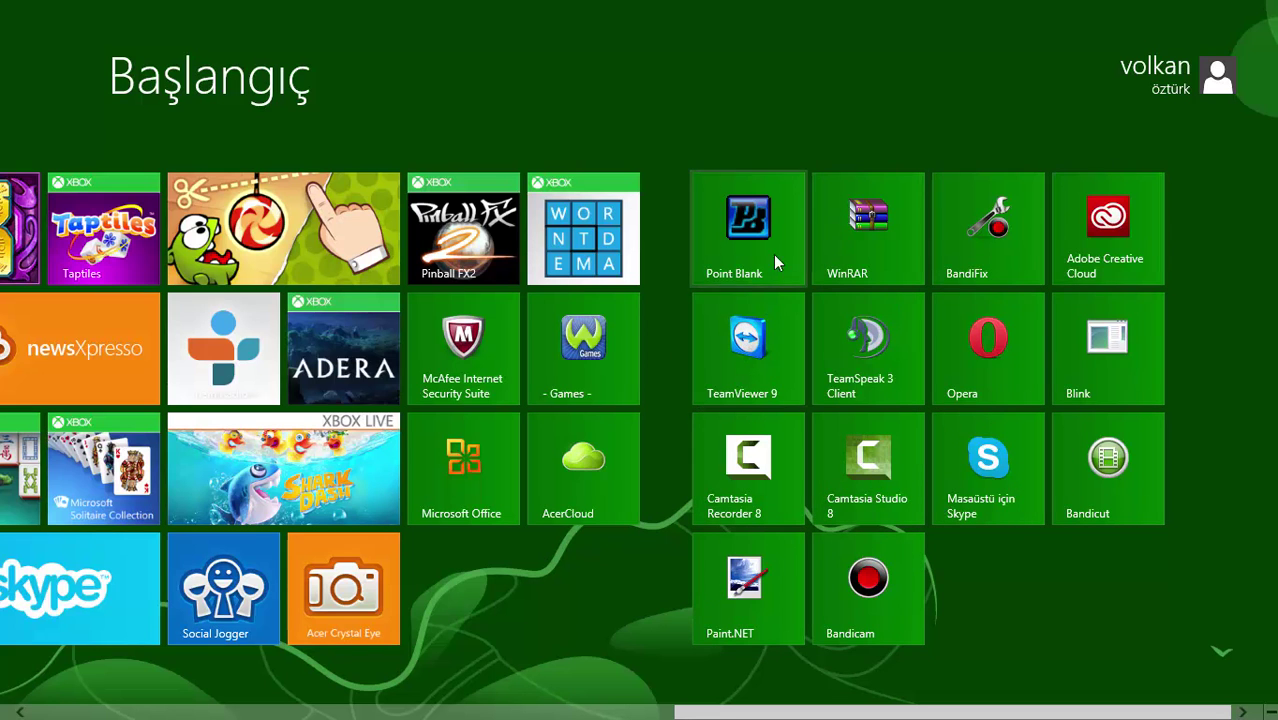
left_click(866, 232)
left_click_drag(477, 459, 320, 351)
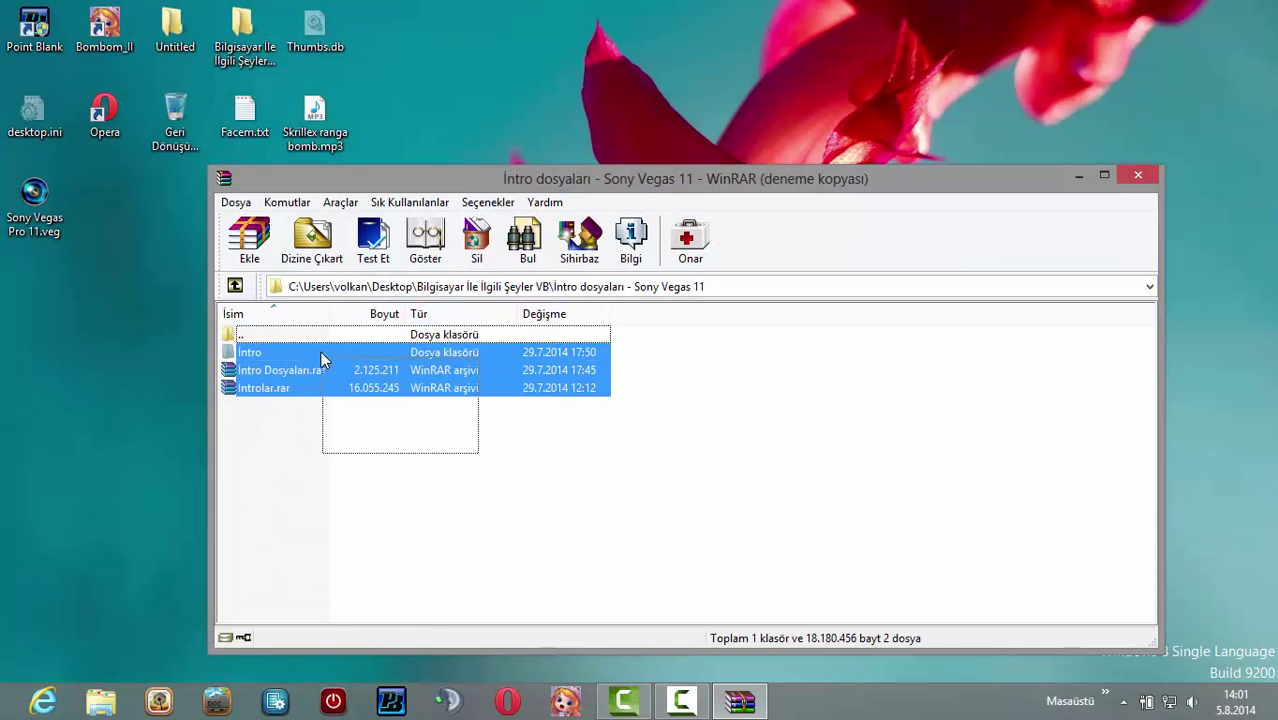
left_click(639, 434)
left_click_drag(654, 378, 369, 417)
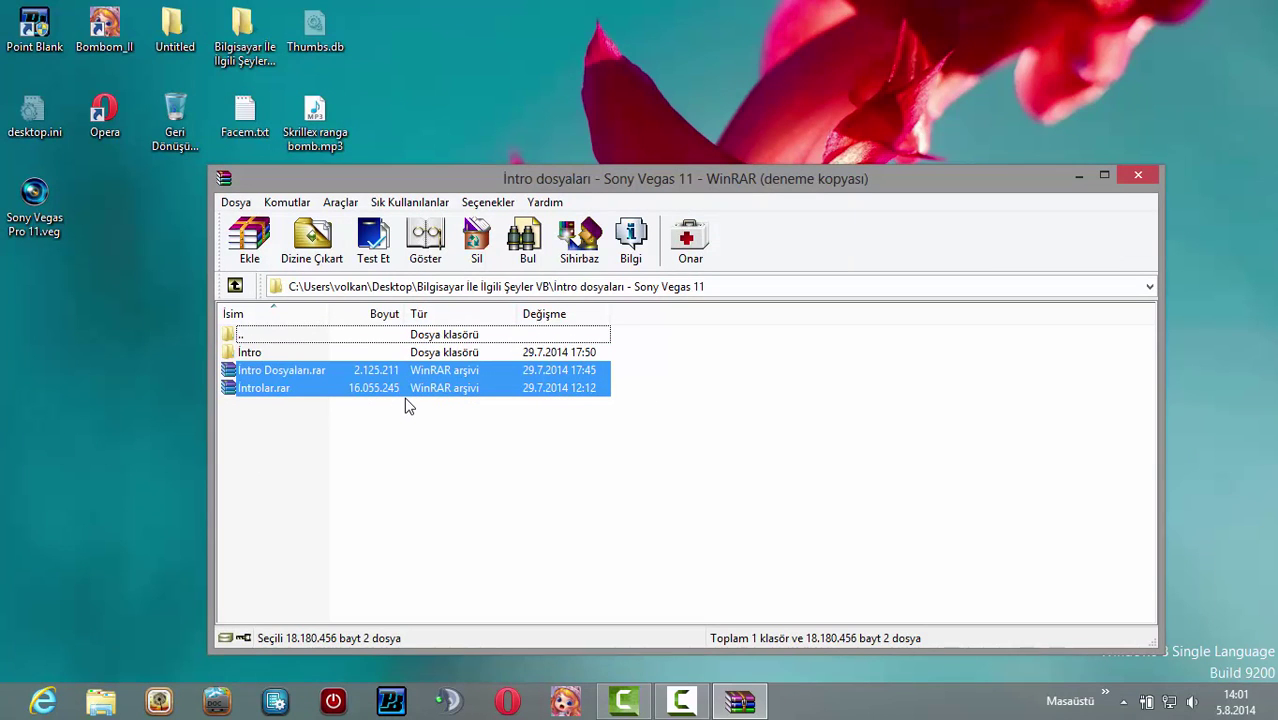
left_click(408, 390)
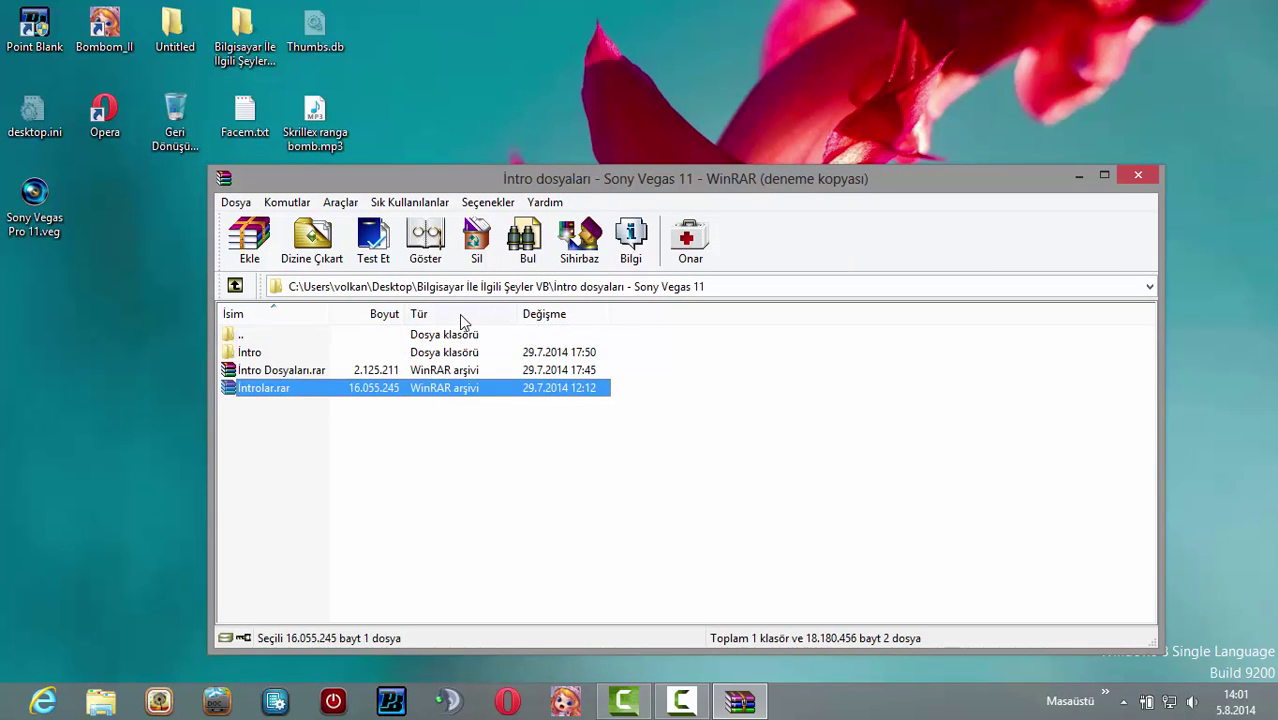
Go up two folder levels to Desktop, looking through the Bilgisayar İle İlgili Şeyler VB contents on the way
double_click(424, 334)
scroll(549, 420, "down", 2)
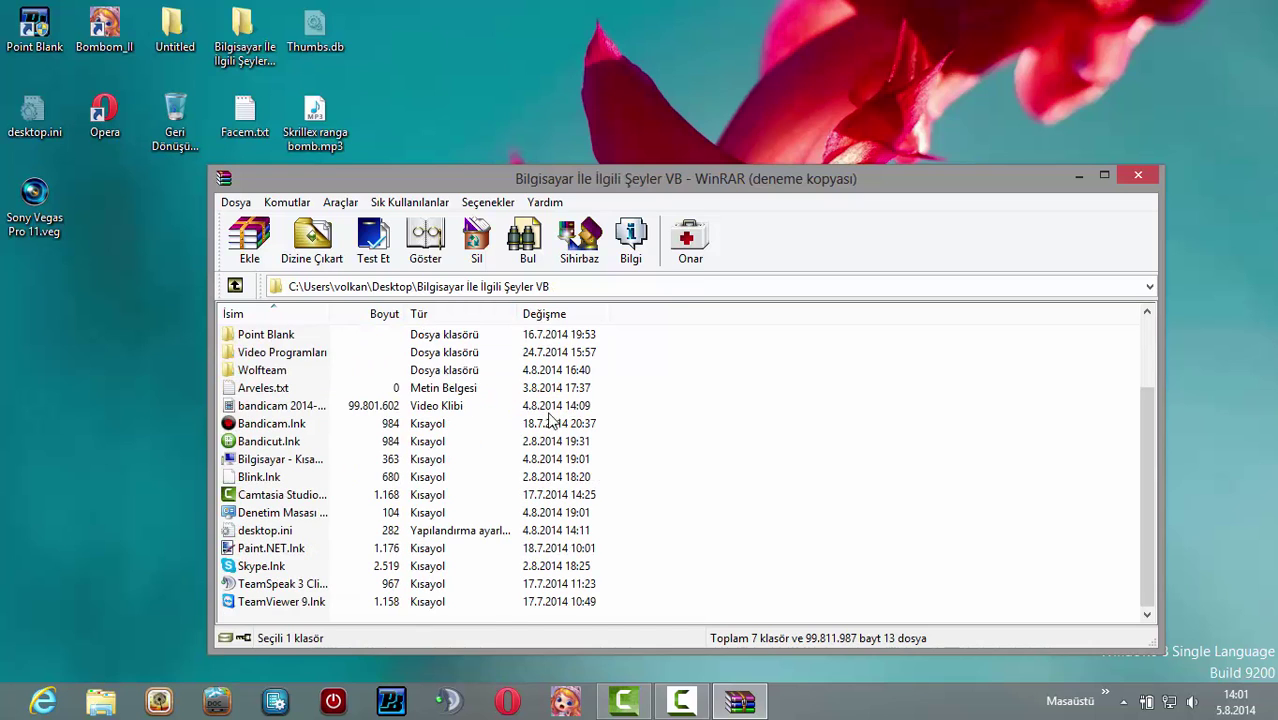
scroll(728, 517, "up", 2)
double_click(233, 336)
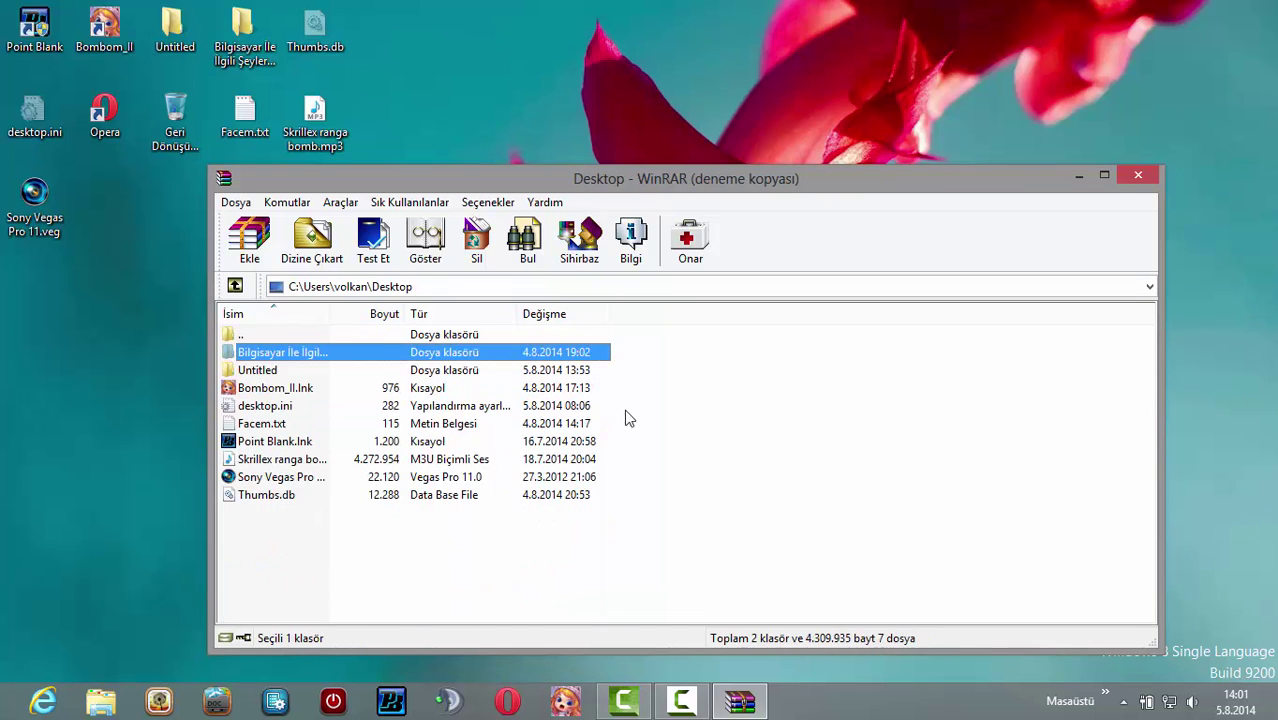
Select the items from the Untitled folder to Thumbs.db, view the commands available for them and clear the selection
left_click_drag(466, 516, 320, 334)
left_click(929, 541)
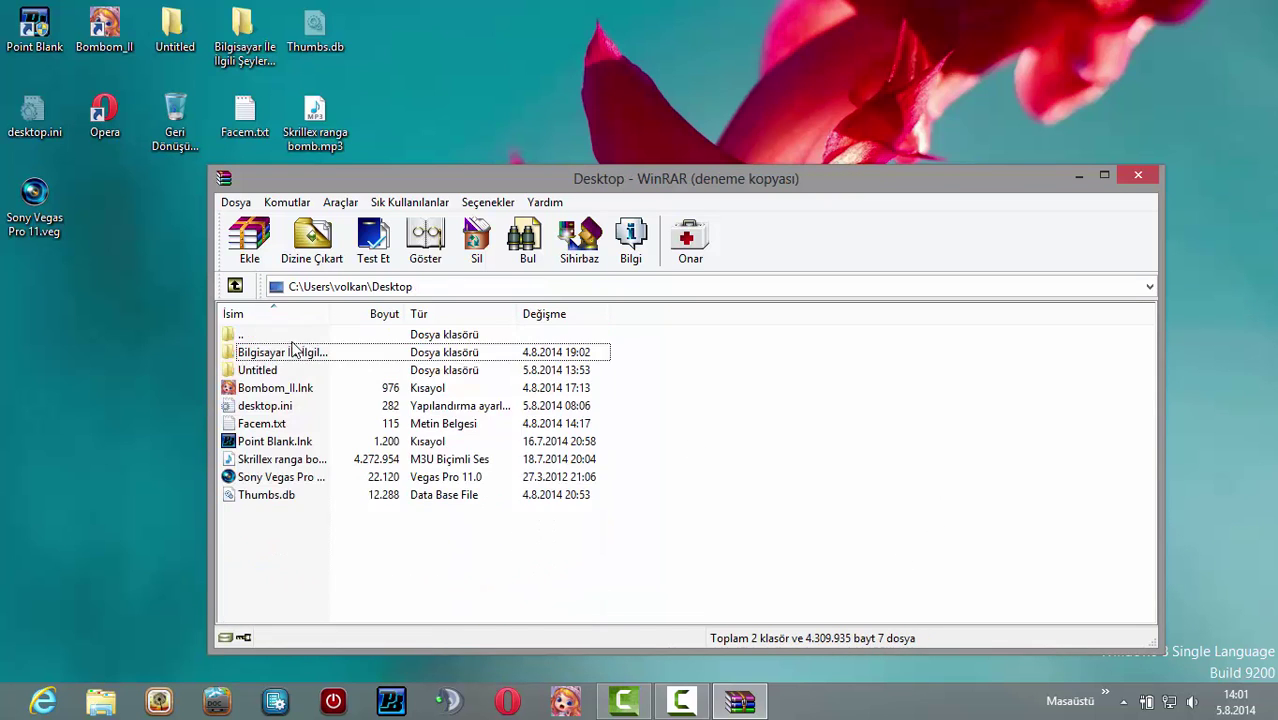
left_click_drag(350, 485, 323, 371)
right_click(323, 371)
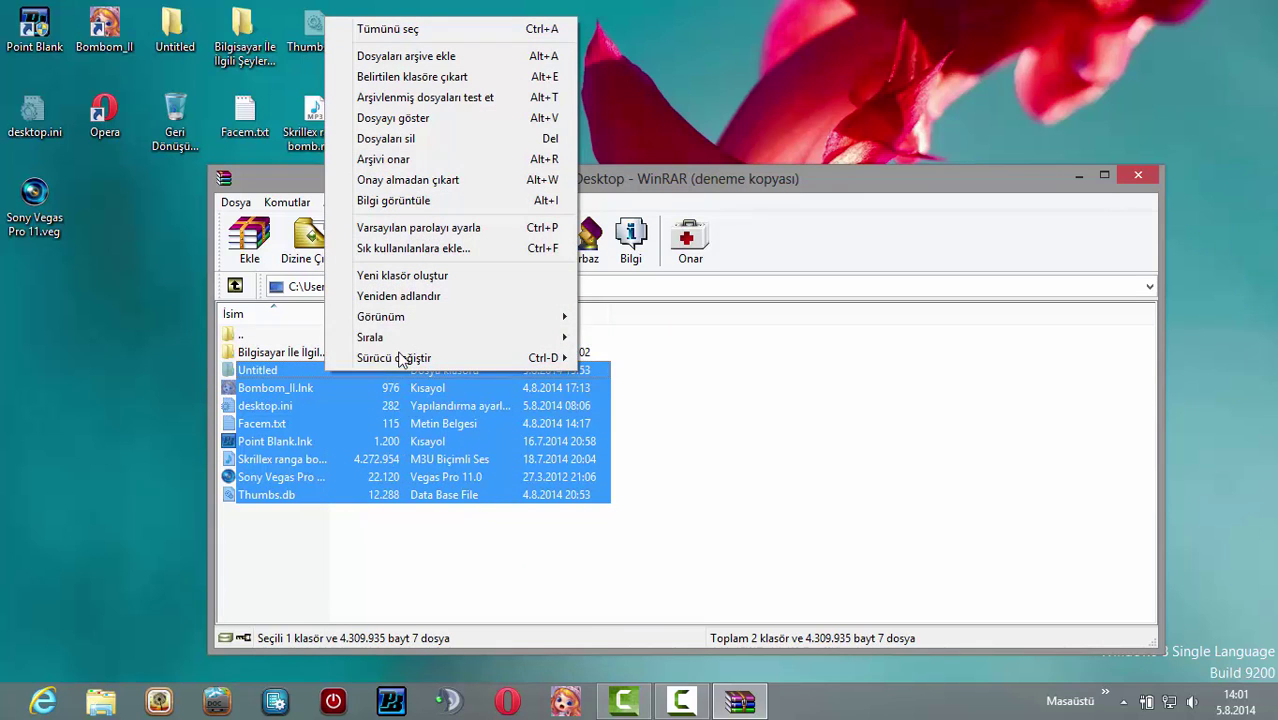
left_click(668, 362)
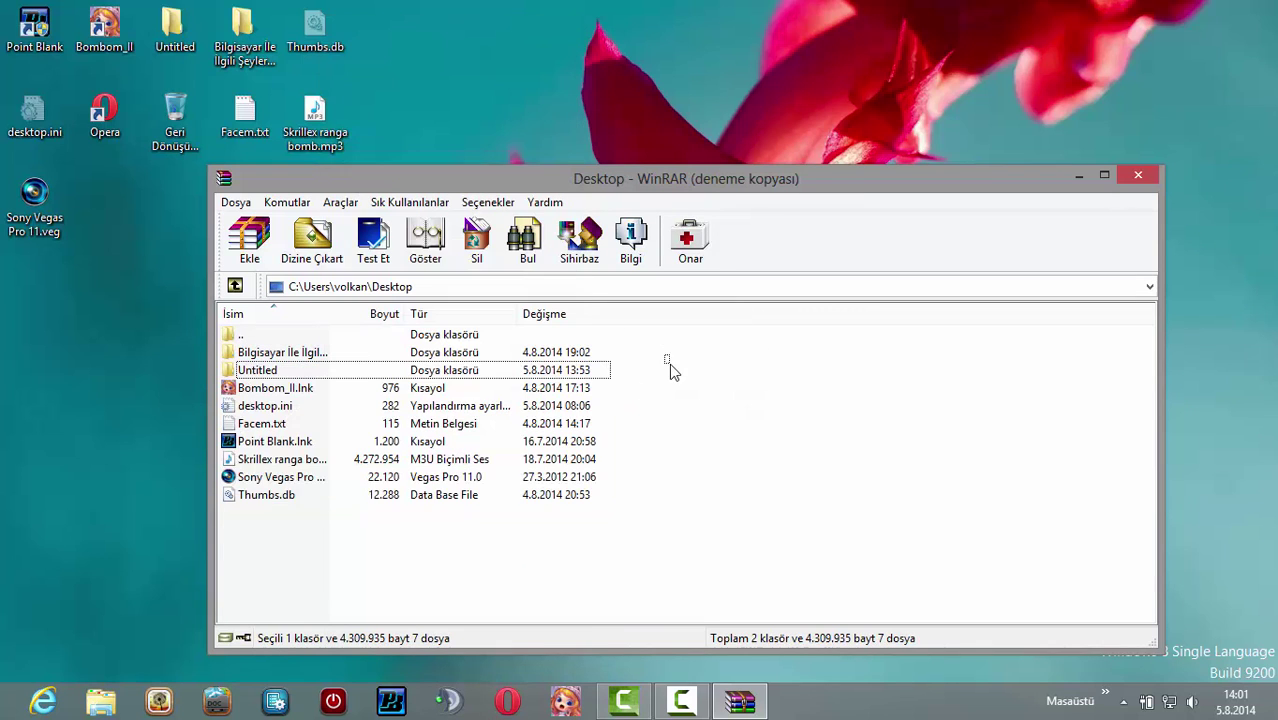
Delete Thumbs.db from the Desktop folder
left_click(281, 493)
right_click(279, 489)
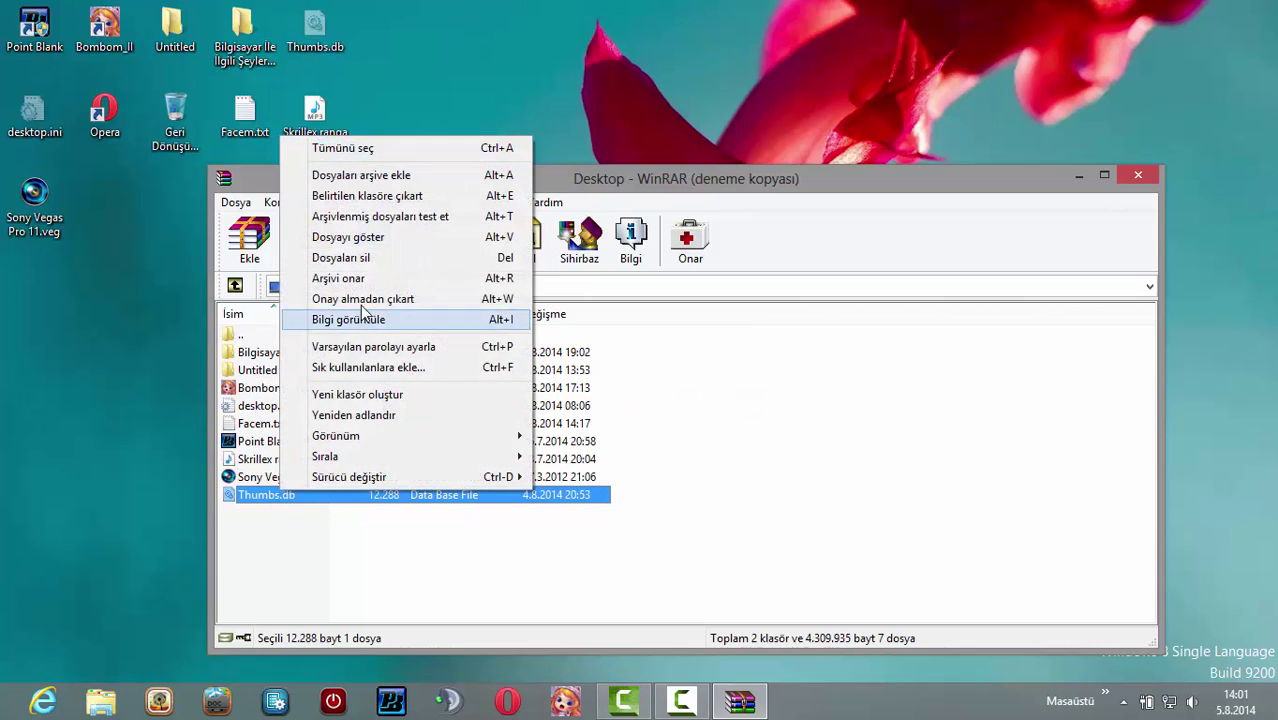
left_click(371, 258)
left_click_drag(442, 531, 283, 526)
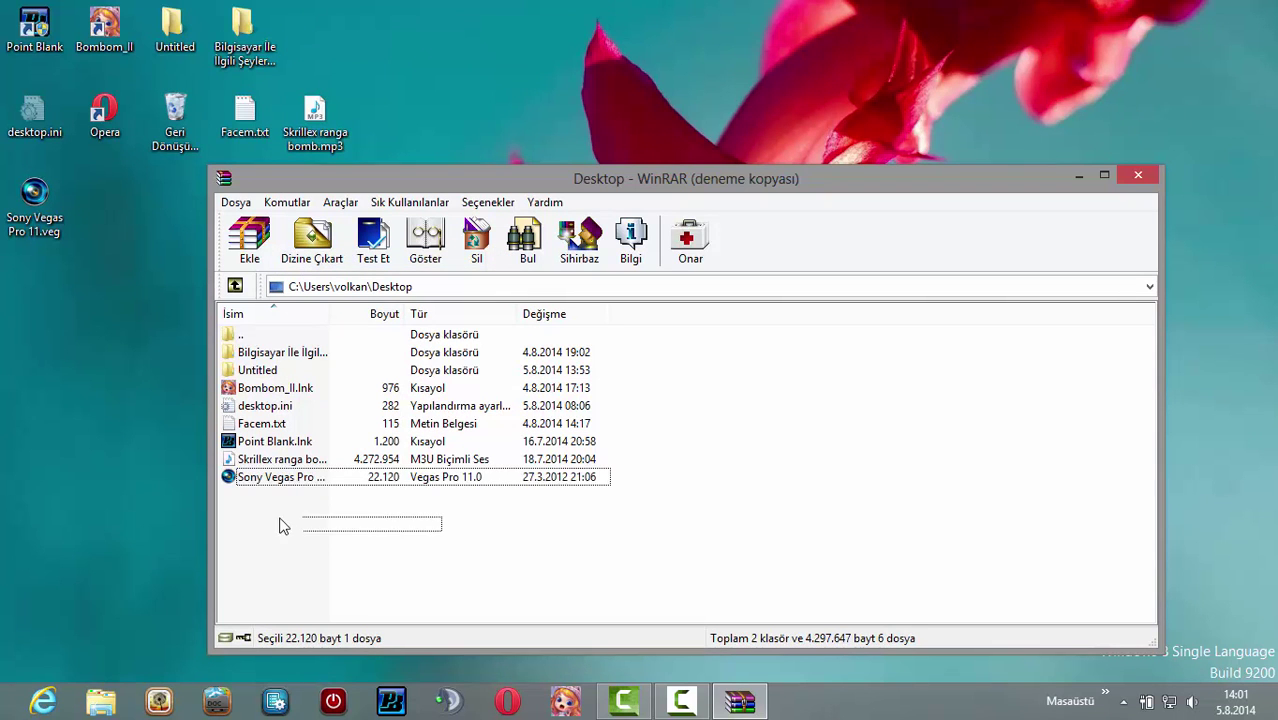
right_click(263, 421)
left_click(953, 522)
left_click(331, 334)
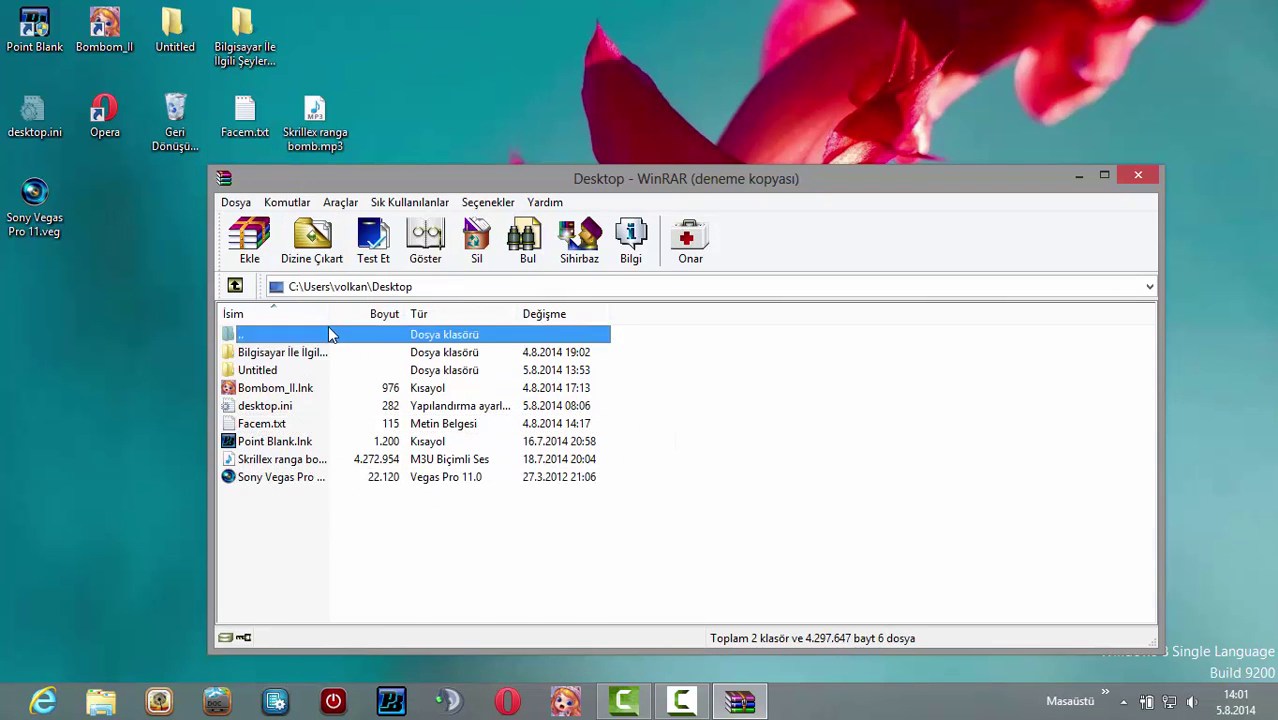
Select Facem.txt in the Desktop folder listing and close WinRAR
double_click(329, 330)
double_click(334, 455)
left_click(277, 425)
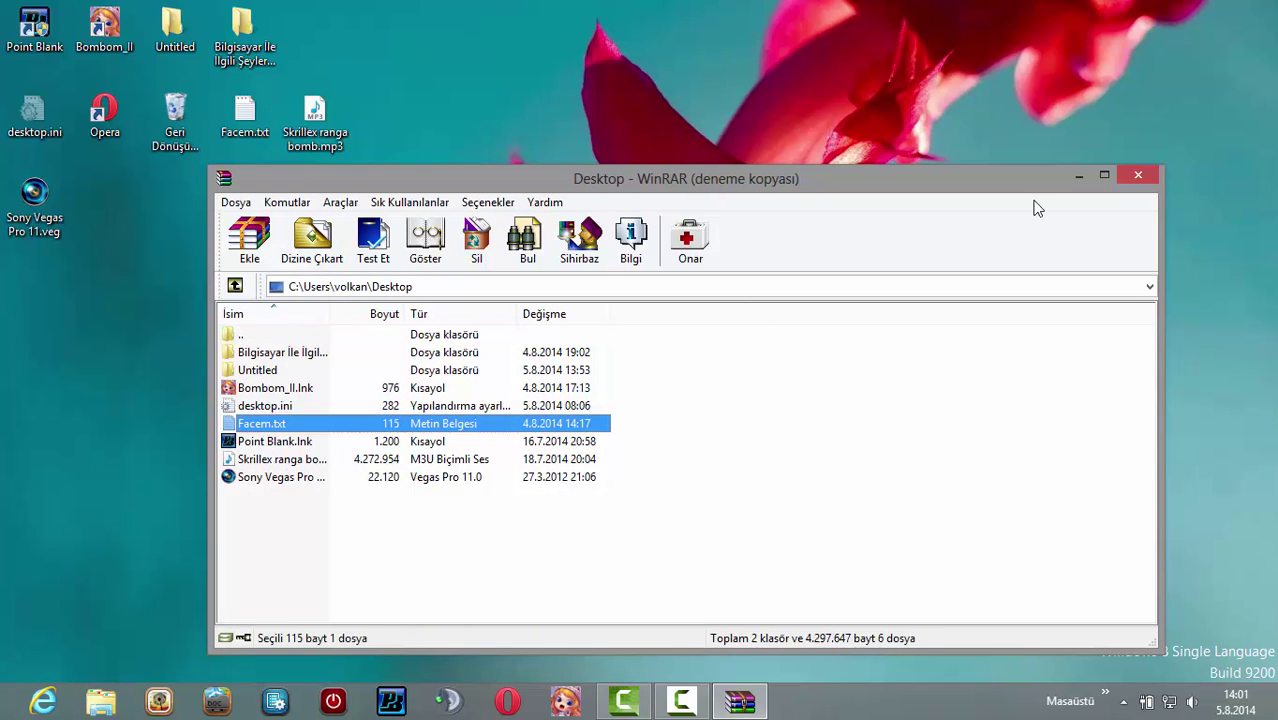
left_click(1137, 175)
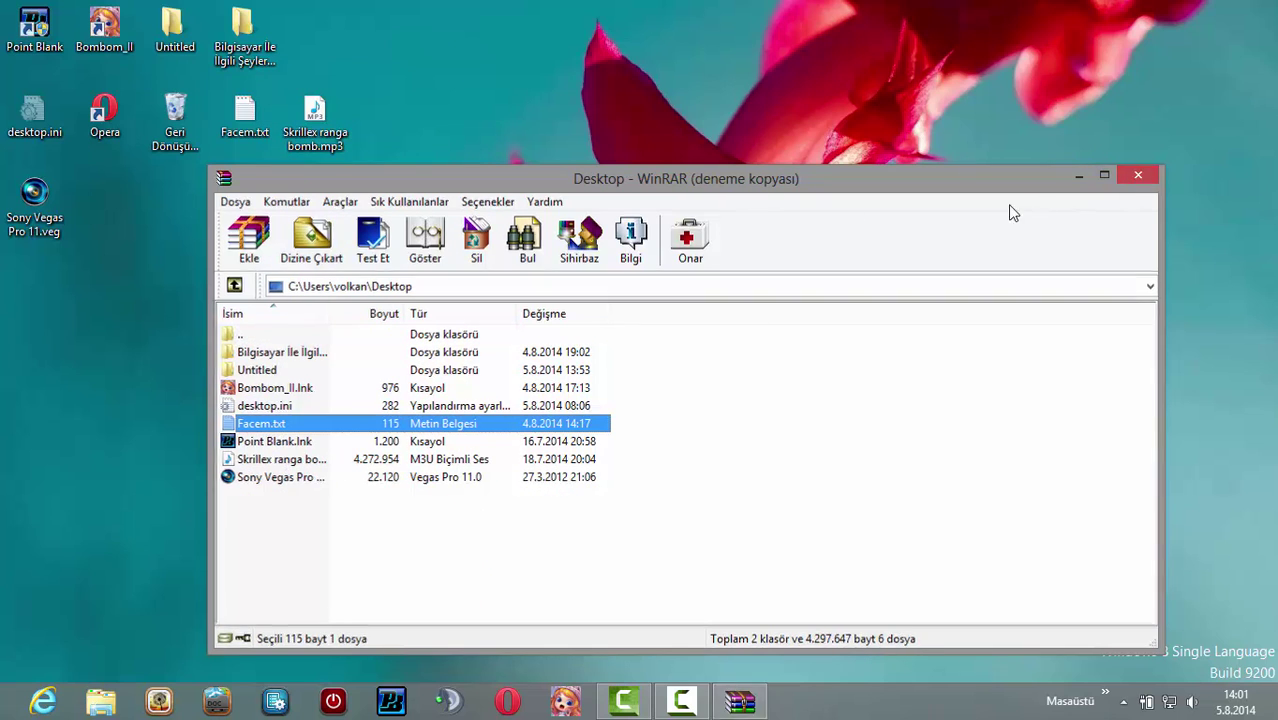
Play Skrillex ranga bomb.mp3 from the desktop, move the player window into full view and close it
double_click(312, 124)
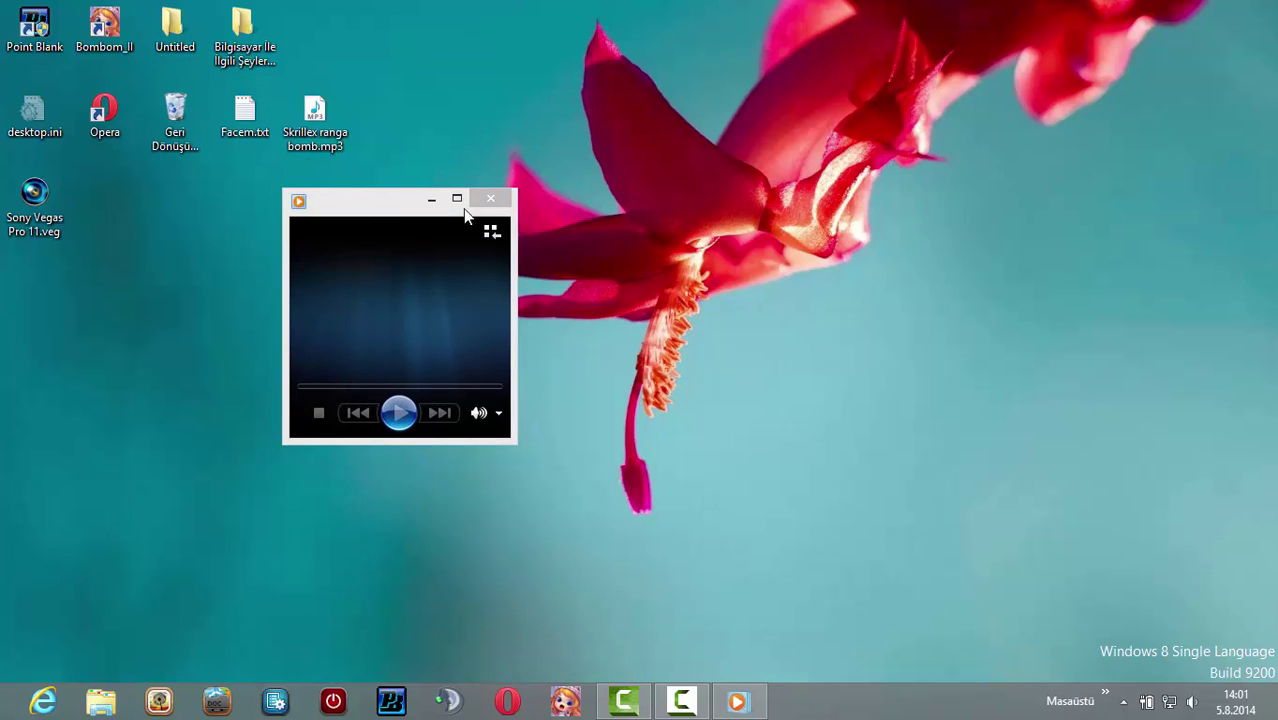
right_click(777, 416)
left_click(836, 188)
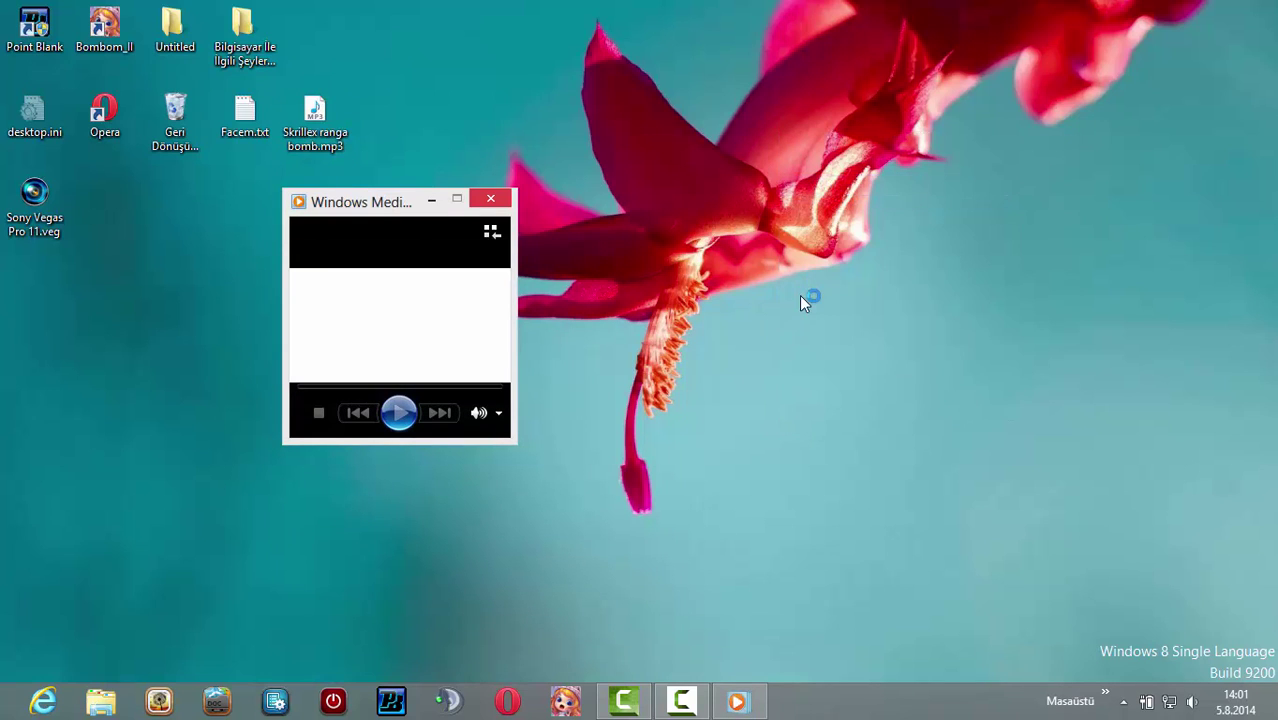
right_click(801, 297)
left_click(866, 348)
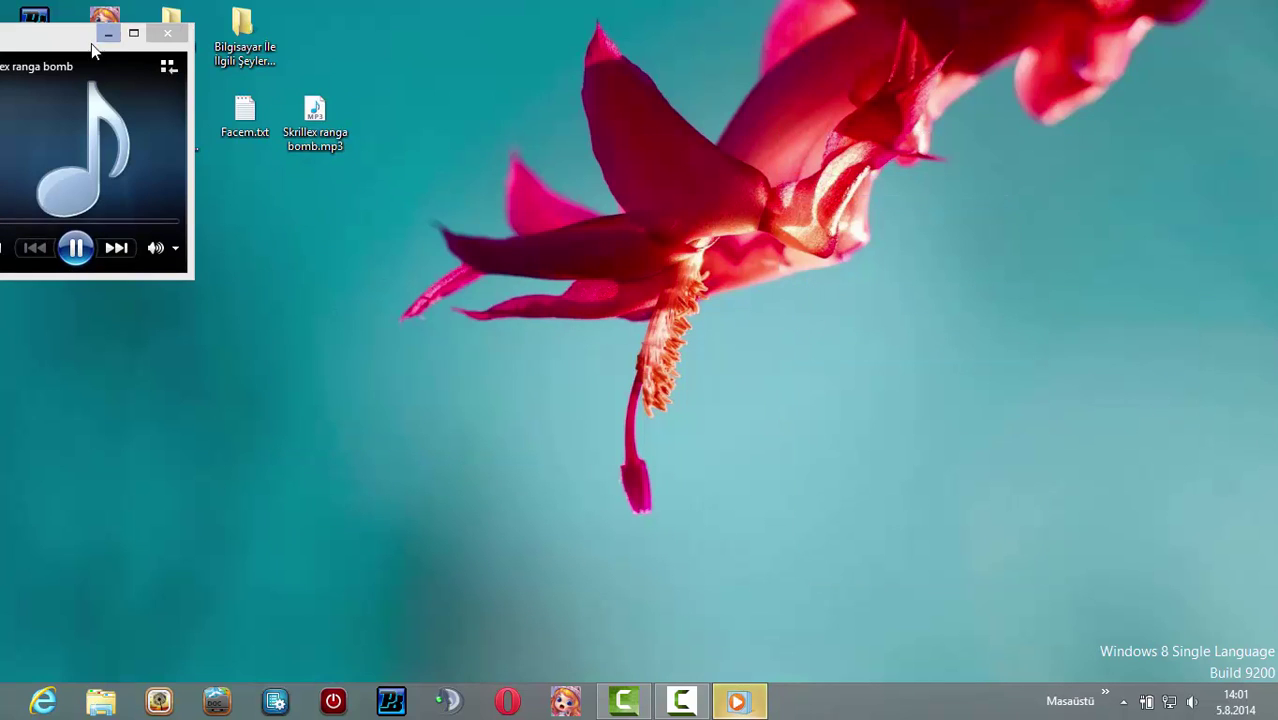
left_click_drag(91, 51, 486, 149)
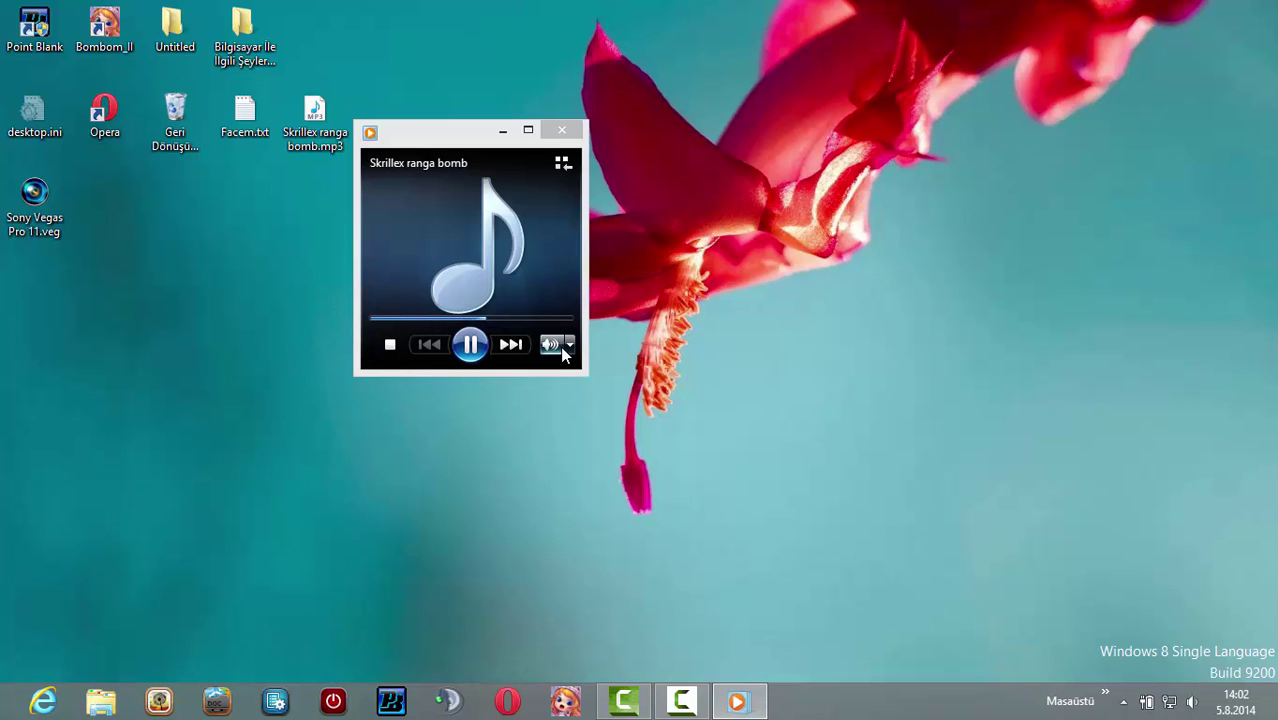
left_click(561, 130)
left_click_drag(613, 130, 713, 387)
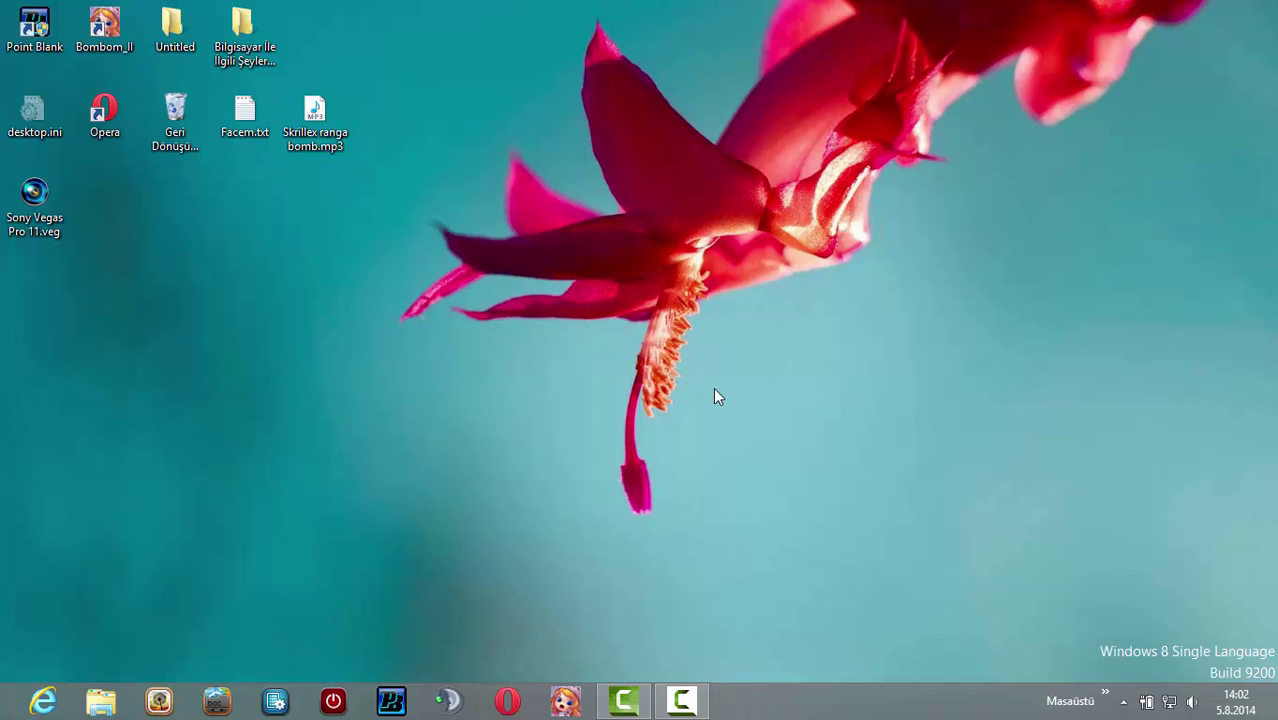
right_click(713, 387)
left_click(774, 437)
right_click(774, 436)
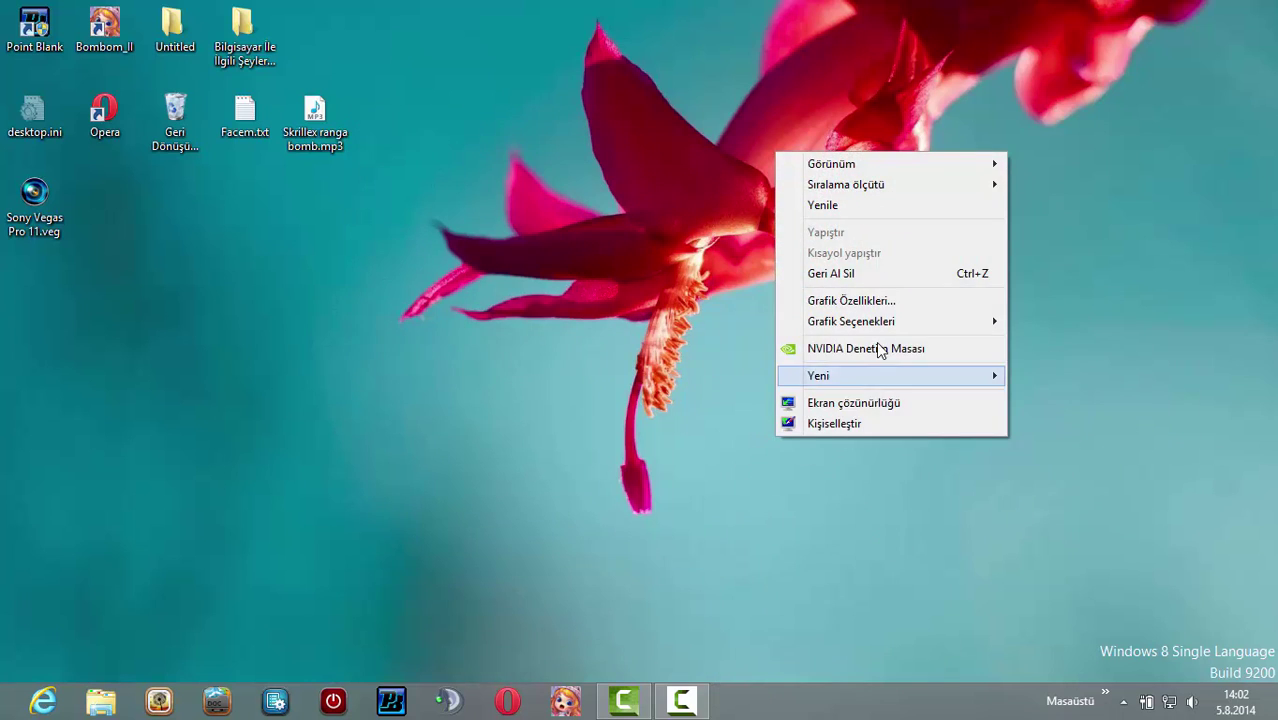
left_click(392, 274)
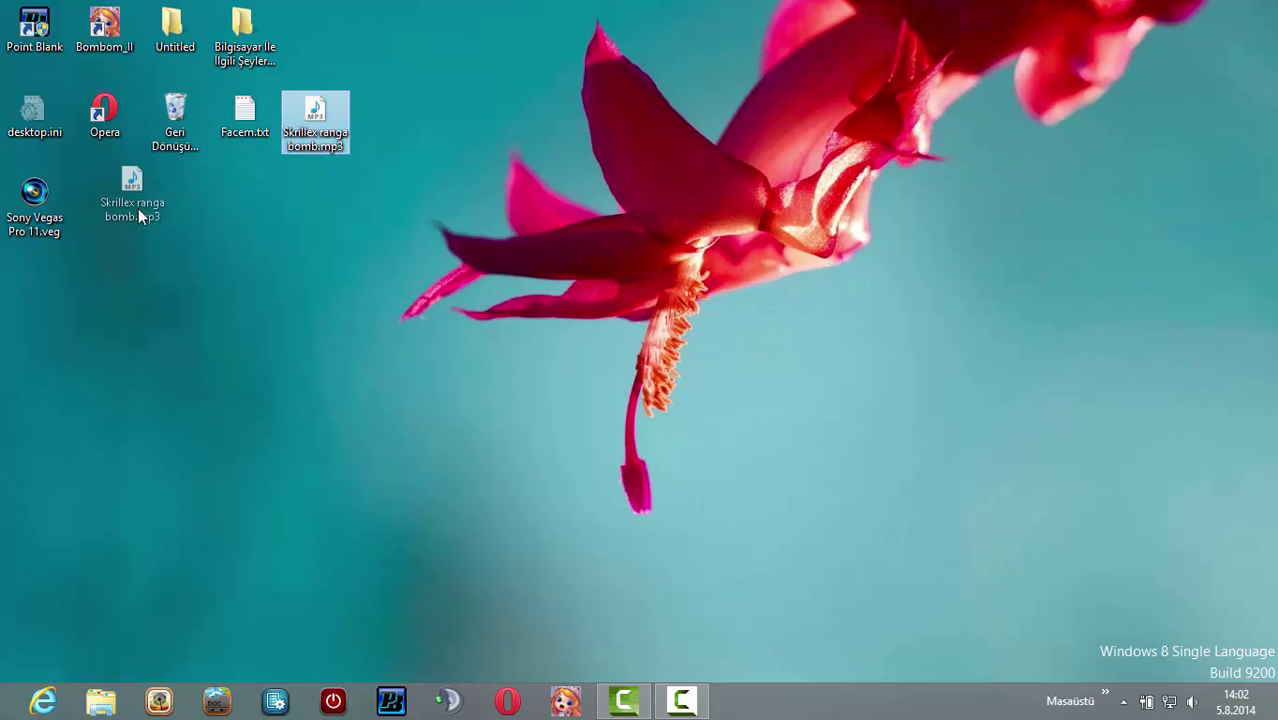
Place Skrillex ranga bomb.mp3 beside Sony Vegas Pro 11.veg and move the Denetim Masası shortcut from Bilgisayar İle İlgili Şeyler VB to the desktop
left_click_drag(140, 216, 138, 214)
double_click(245, 40)
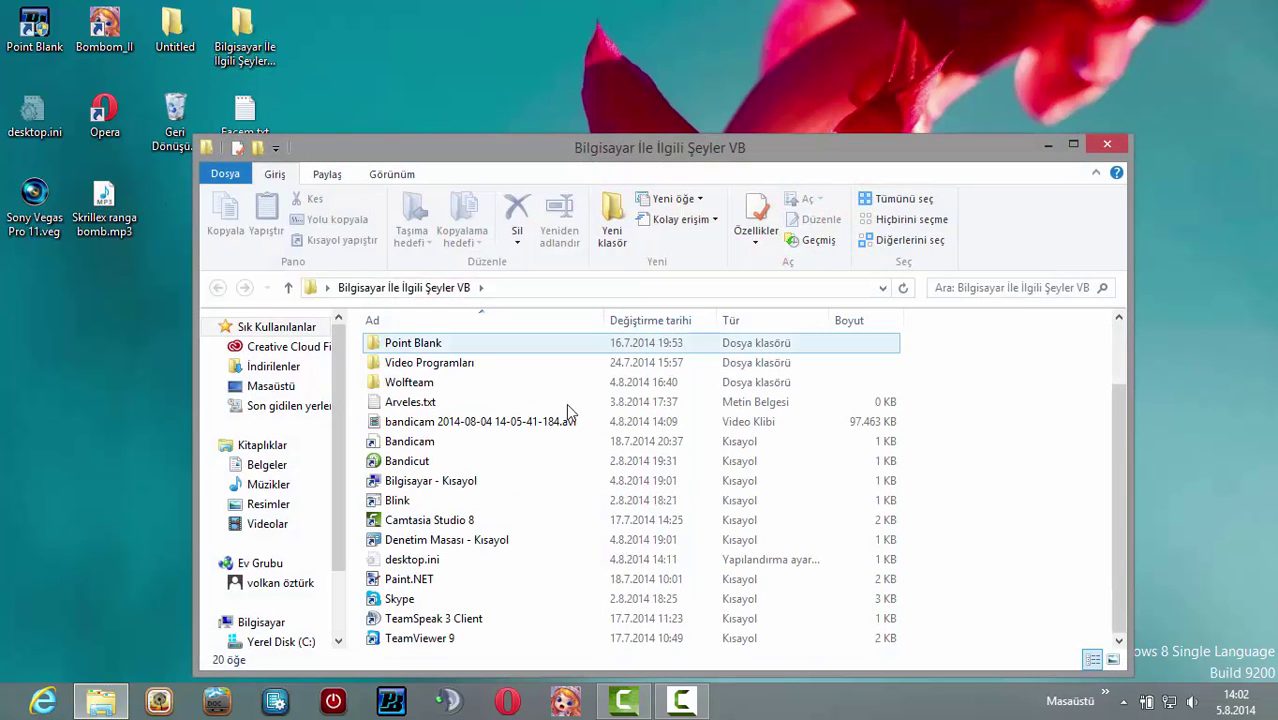
left_click_drag(440, 540, 60, 430)
Open Denetim Masası from its desktop shortcut and close the Bilgisayar İle İlgili Şeyler VB folder window
double_click(34, 378)
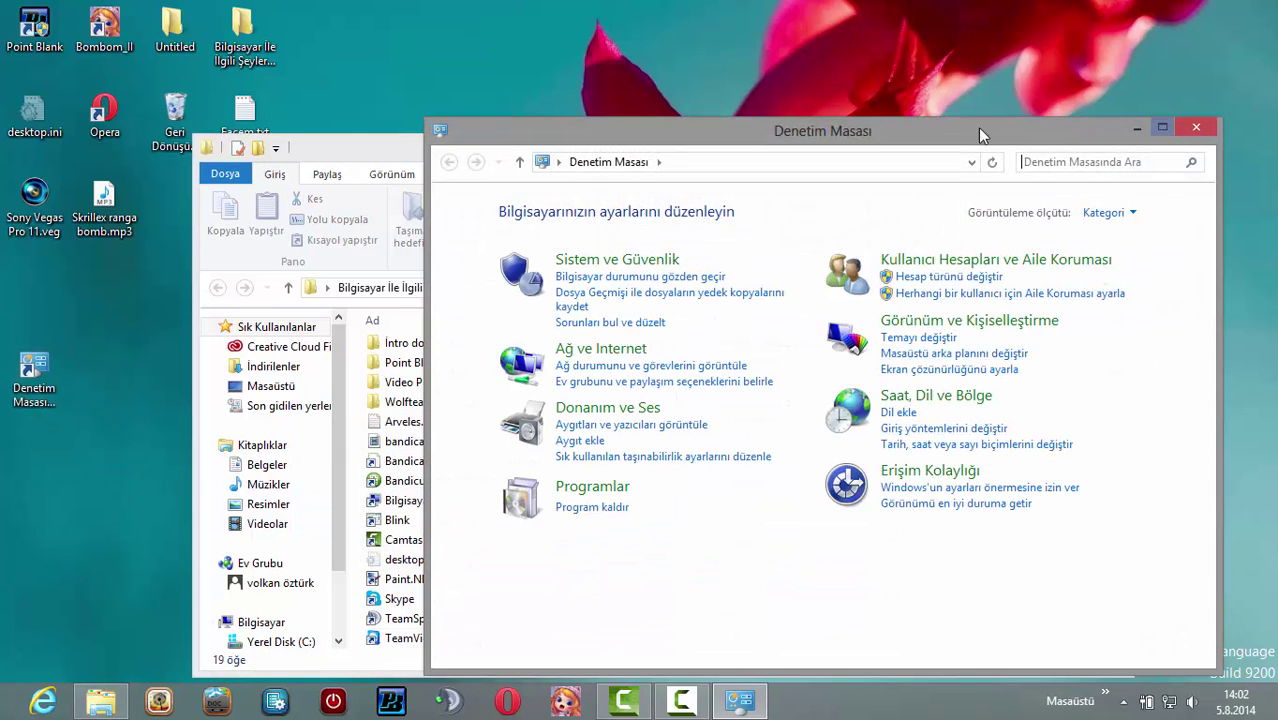
left_click(355, 152)
left_click(1081, 147)
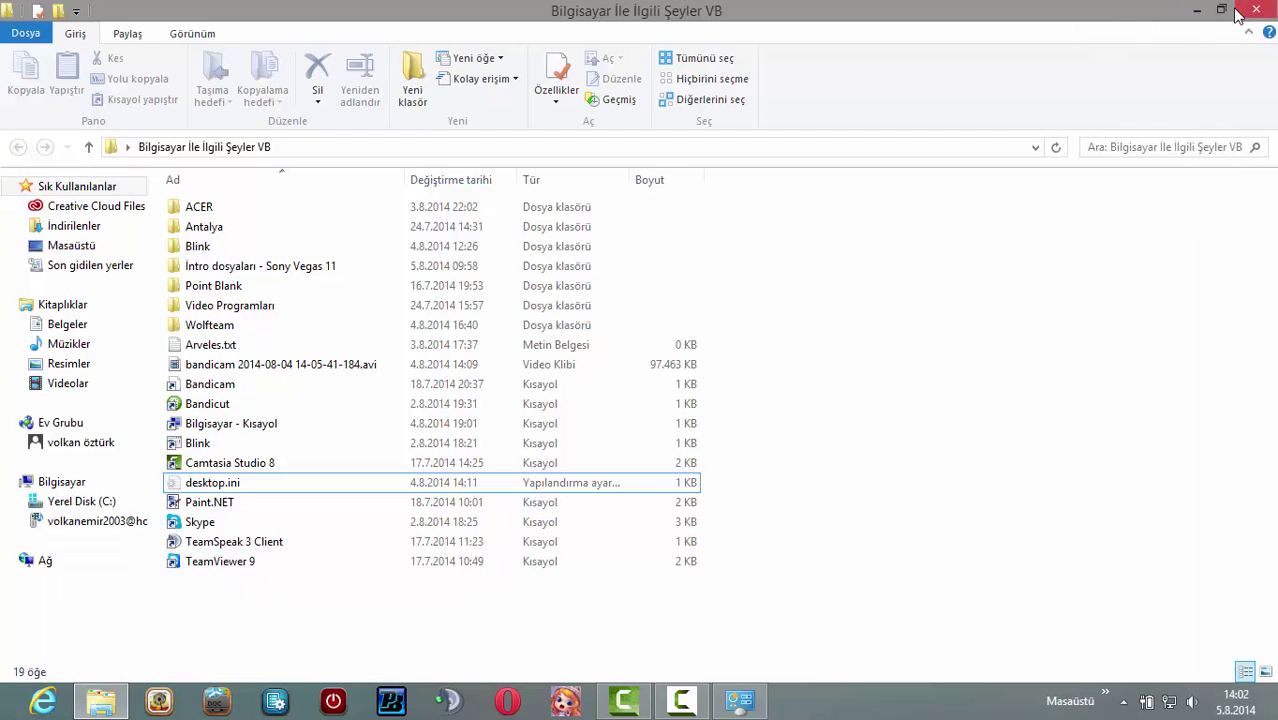
left_click(1228, 10)
left_click(1118, 133)
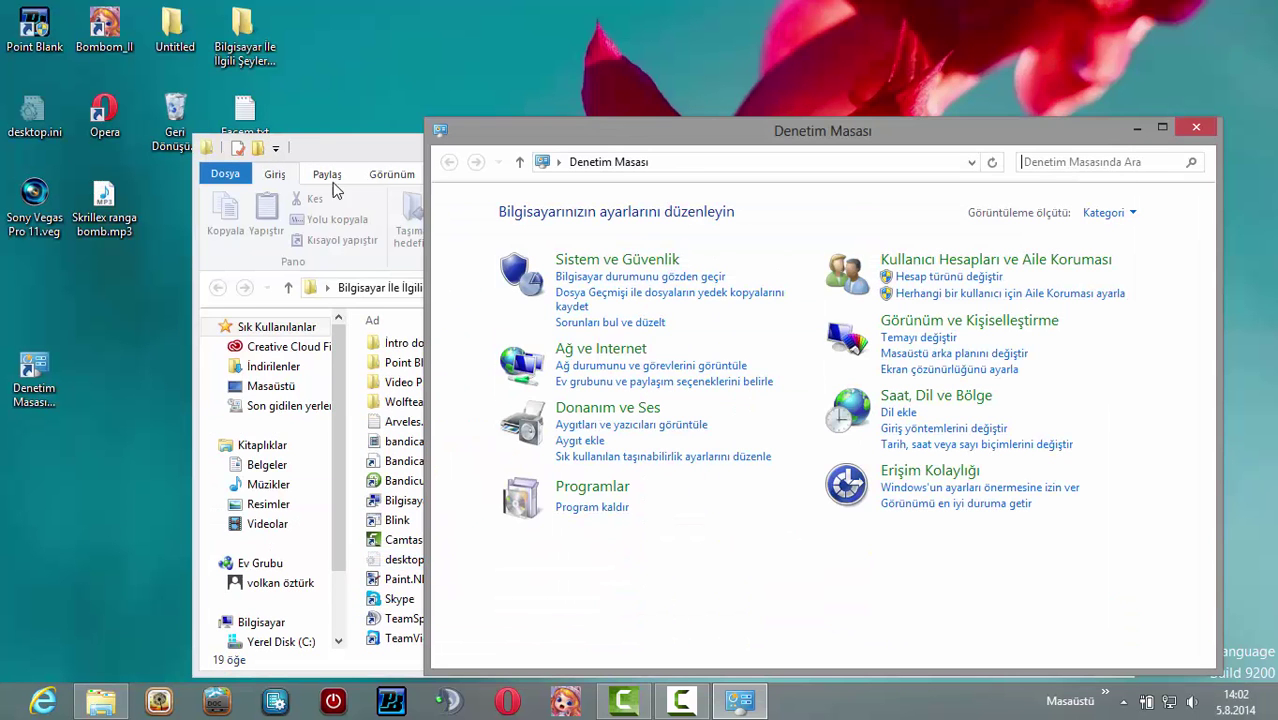
left_click(368, 144)
left_click(1134, 178)
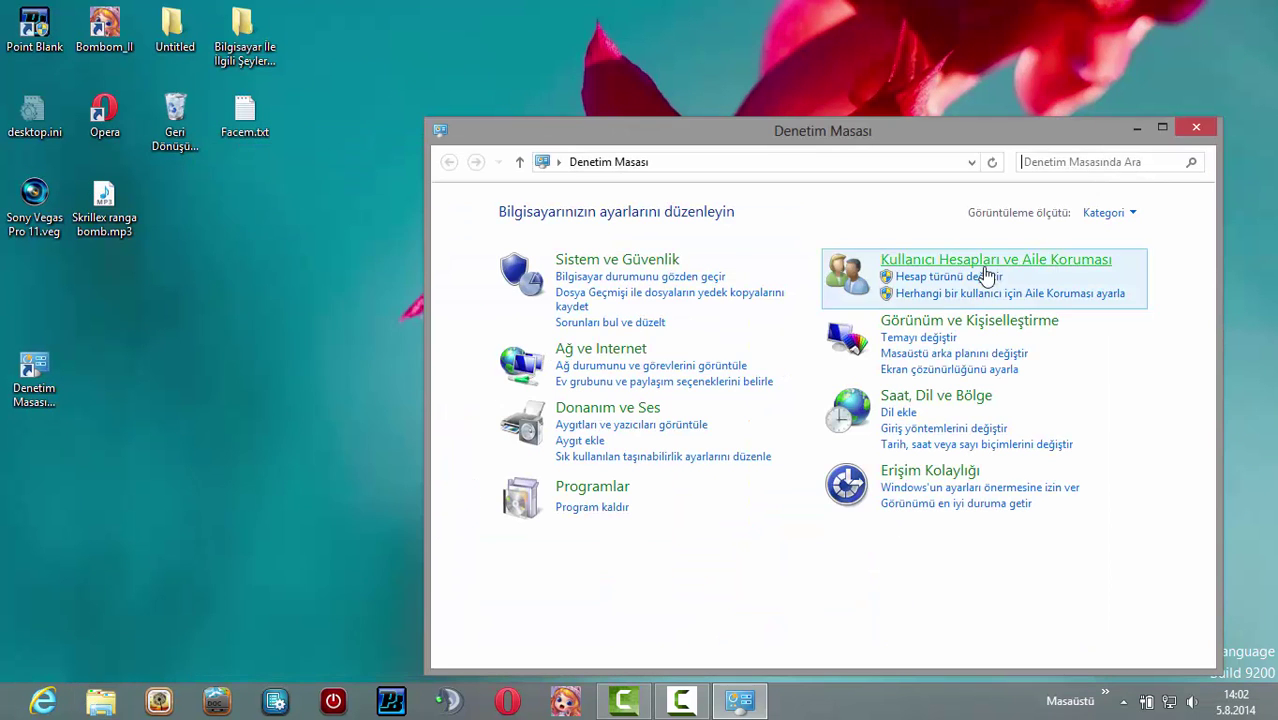
View the Görünüm ve Kişiselleştirme category, return to the Denetim Masası home page and close the window
left_click(930, 321)
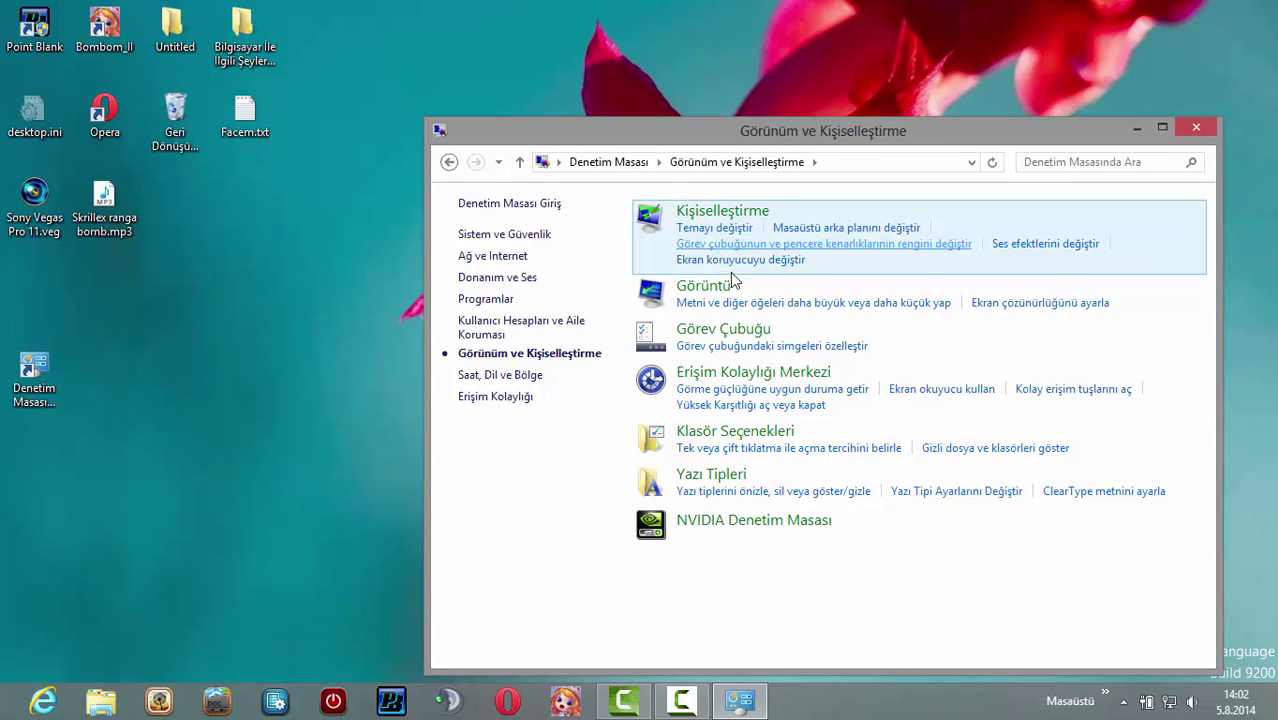
left_click(462, 203)
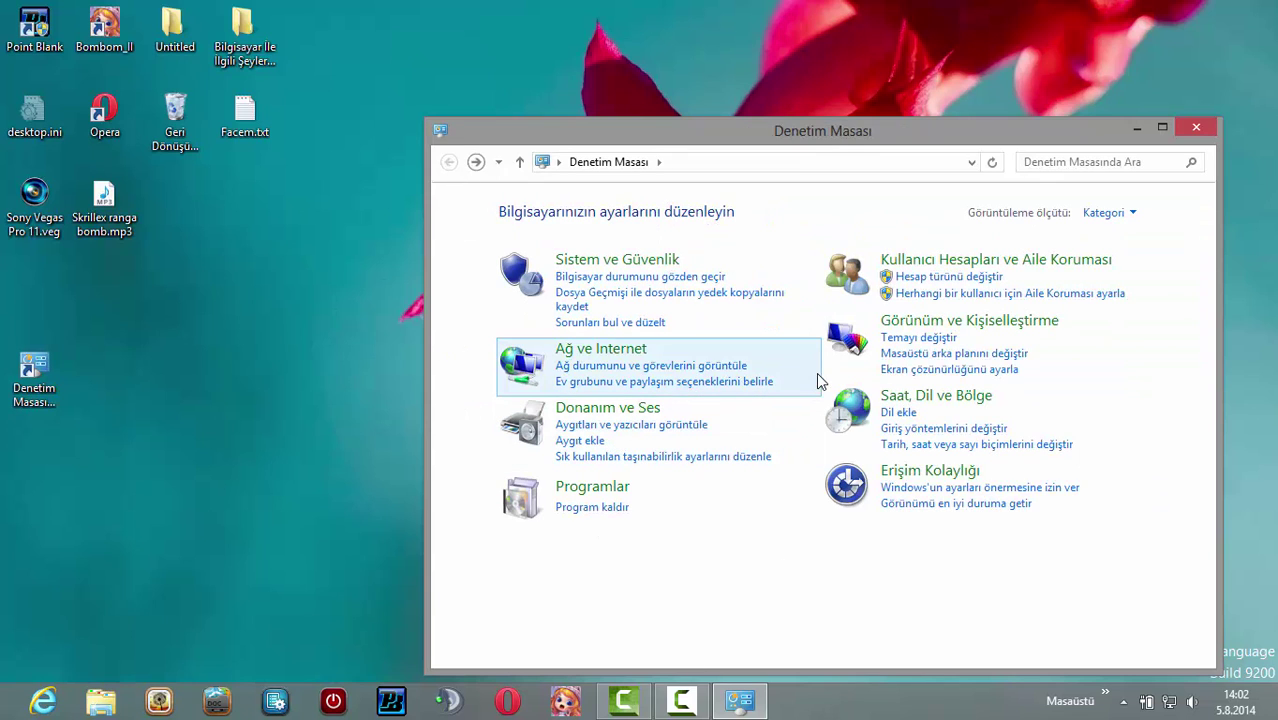
left_click(962, 355)
left_click(1213, 126)
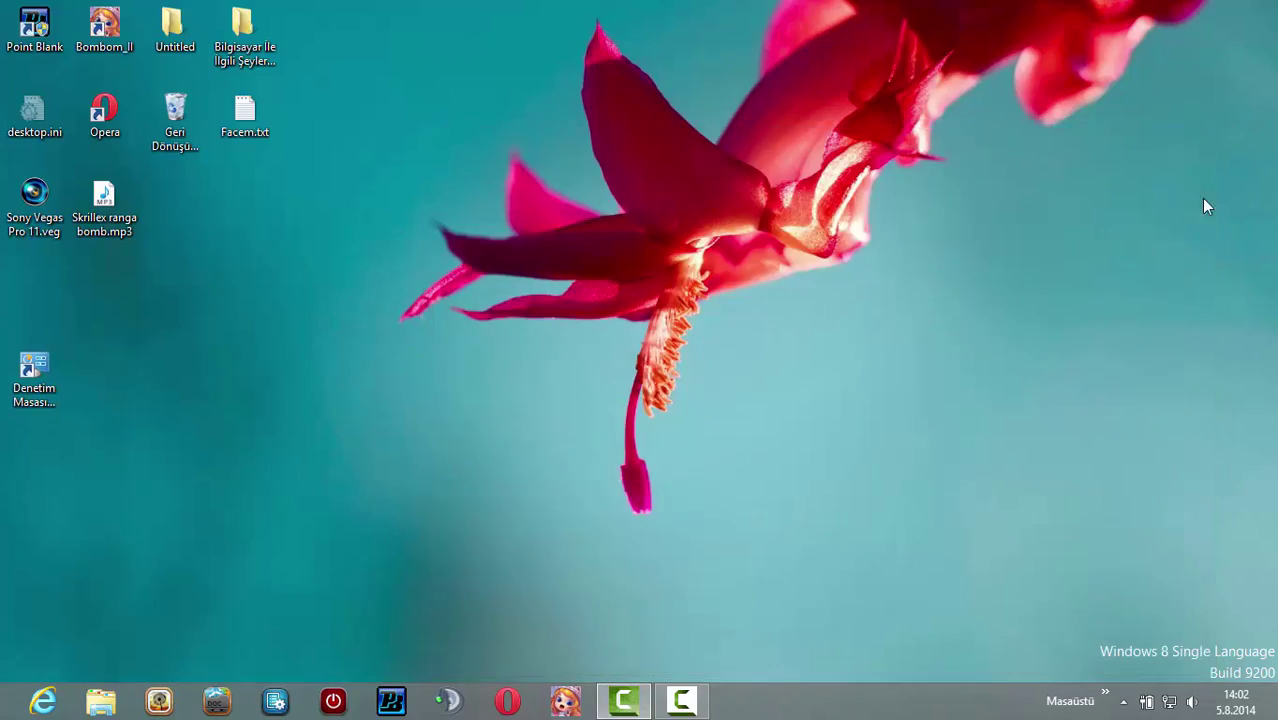
Open the Start screen, look through its tile groups and launch the Oyunlar app
key("super")
scroll(929, 504, "up", 5)
scroll(929, 504, "down", 5)
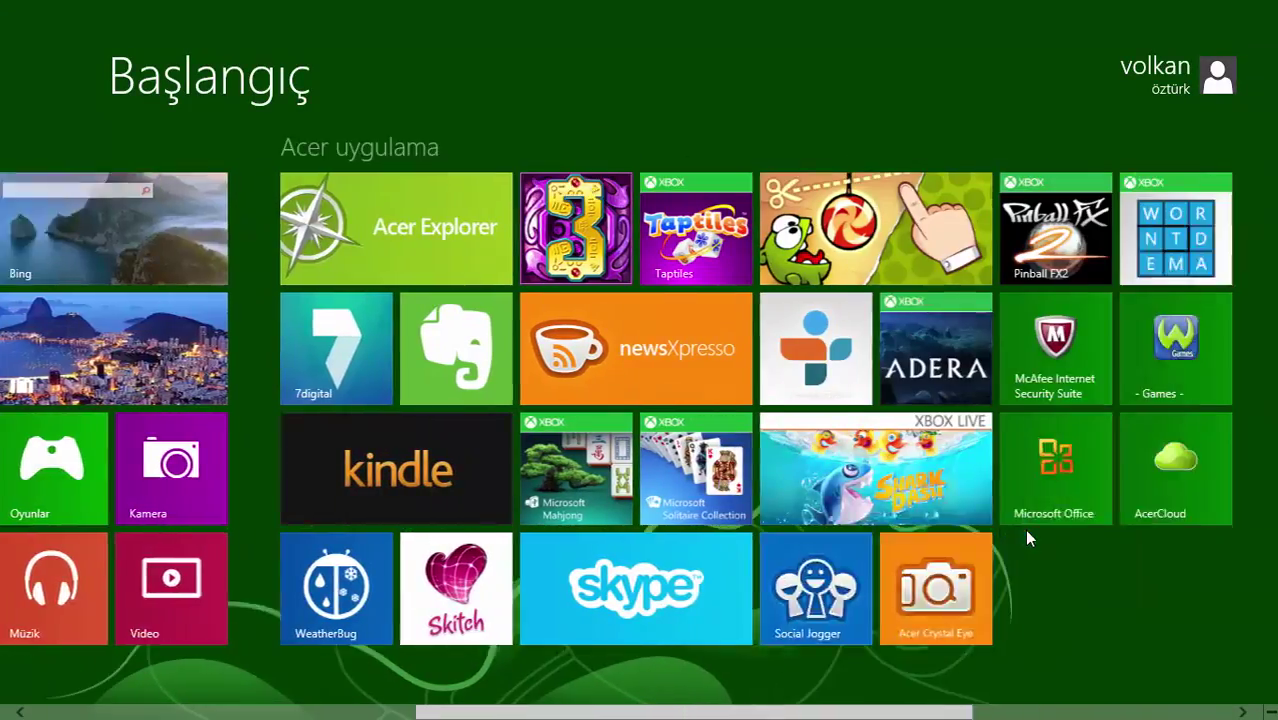
scroll(620, 440, "up", 3)
scroll(620, 420, "up", 5)
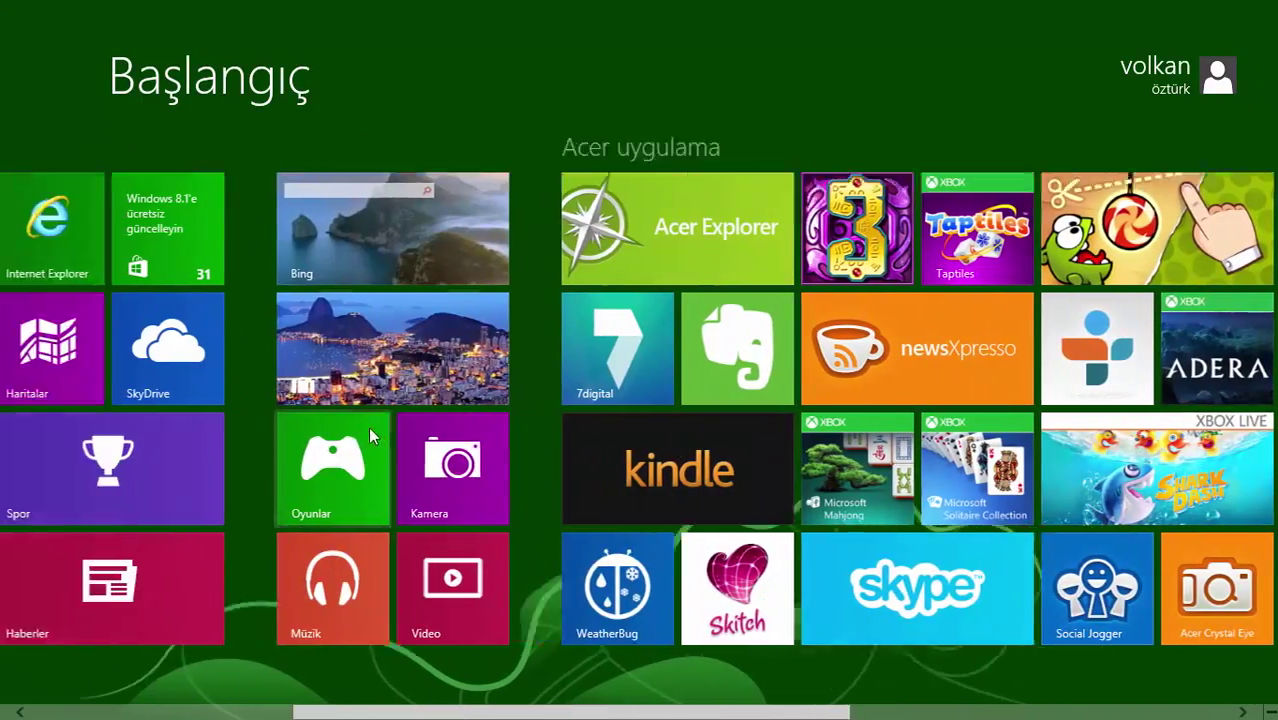
left_click(760, 470)
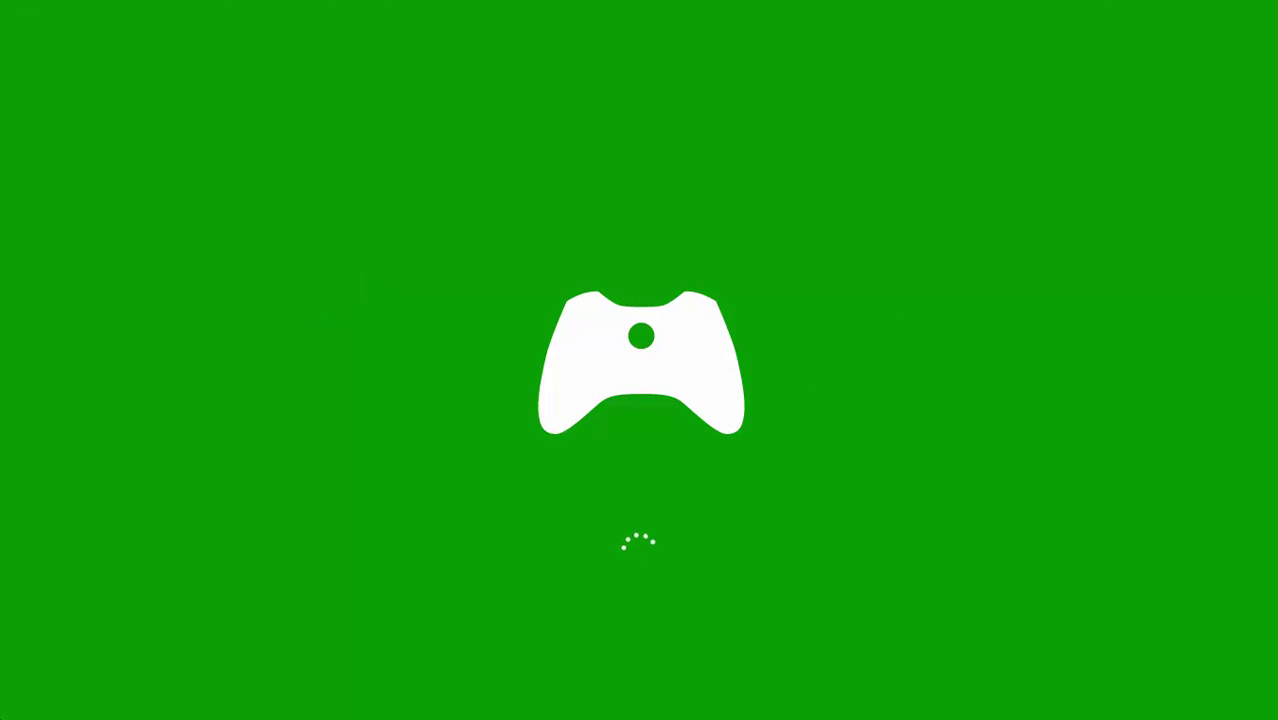
Return to the desktop, bring up the Camtasia recorder window and minimise Camtasia Studio
key("super")
left_click(221, 614)
left_click(670, 705)
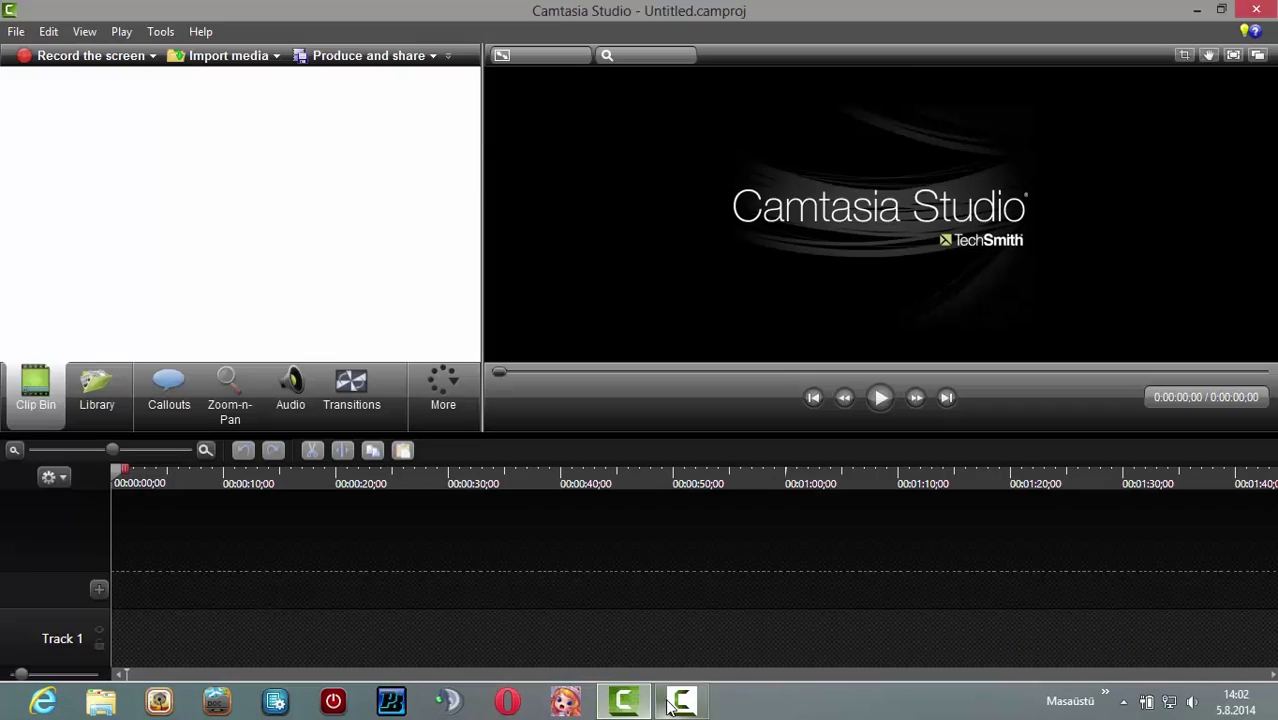
left_click(670, 705)
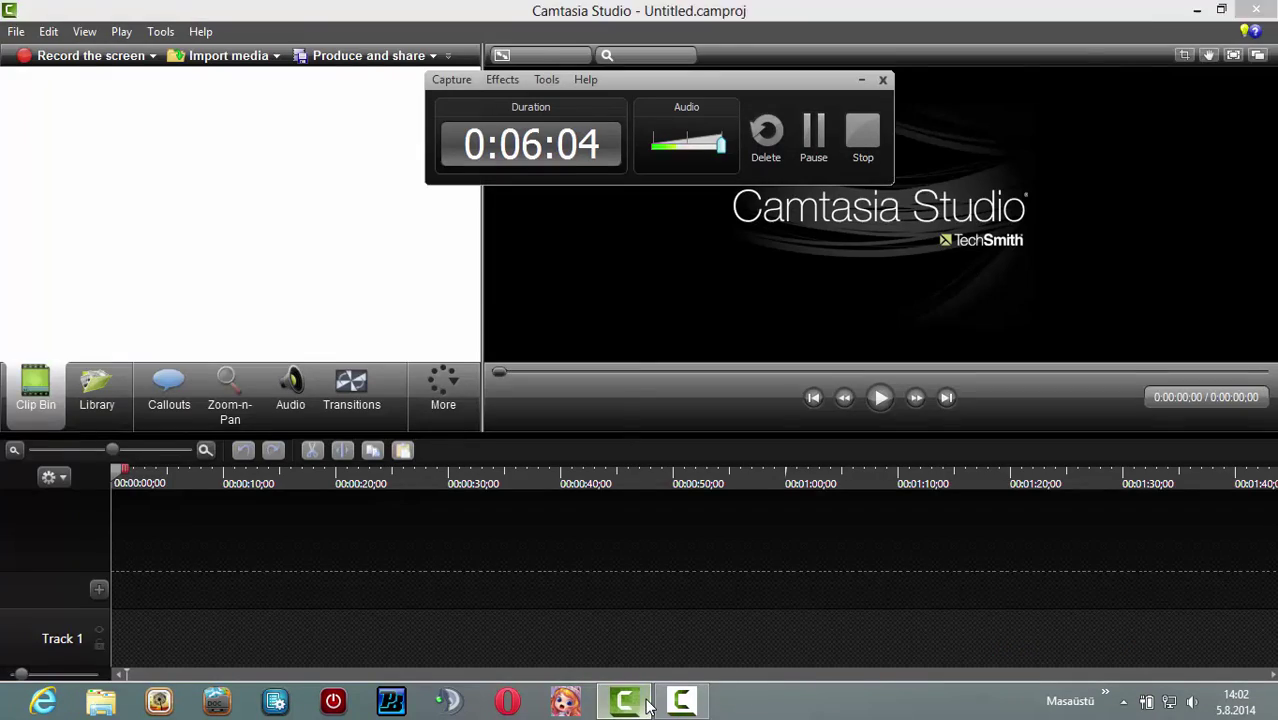
left_click(630, 703)
Relaunch Oyunlar from the Start screen and go to its windows games store section
left_click(25, 700)
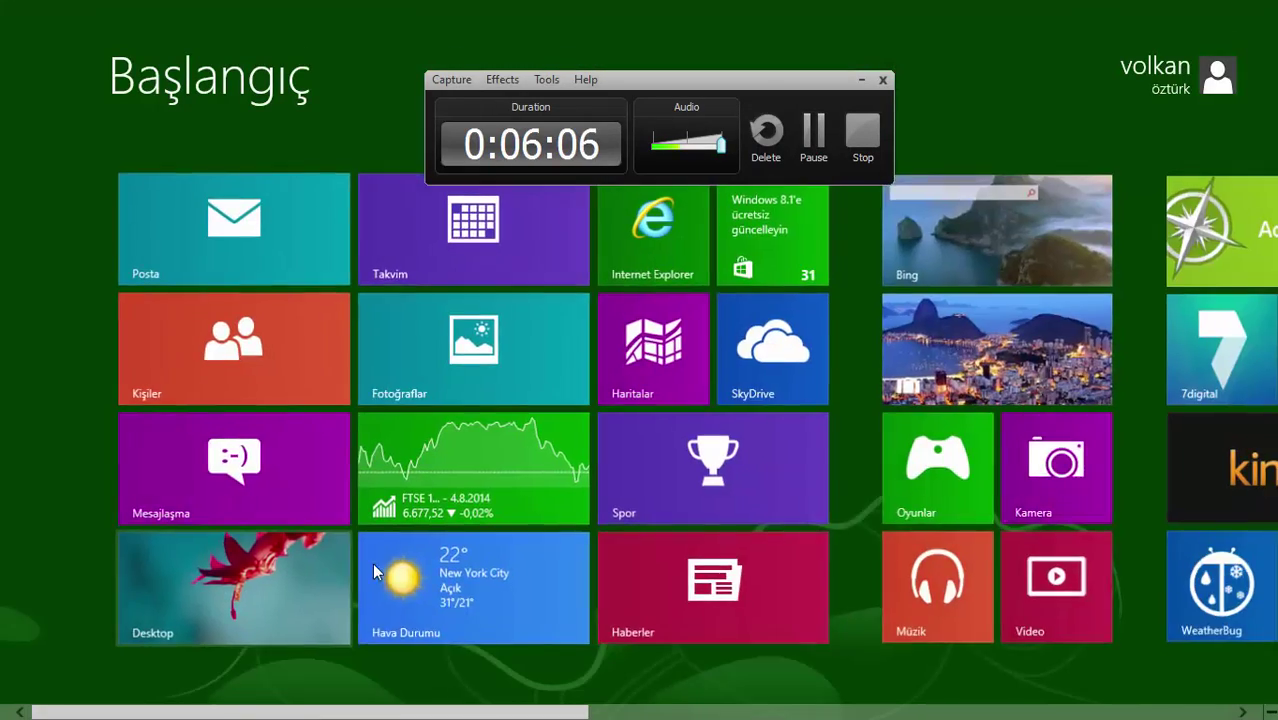
scroll(372, 562, "down", 5)
scroll(418, 555, "up", 3)
left_click(402, 508)
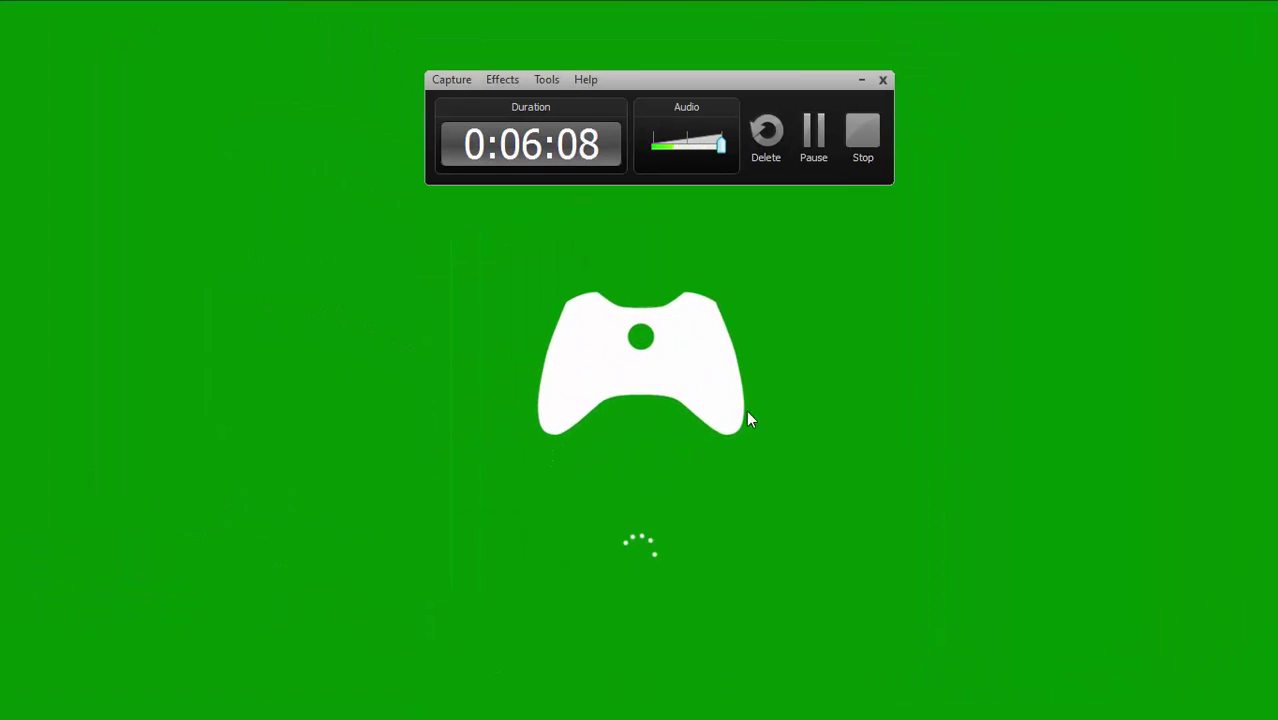
scroll(693, 370, "down", 5)
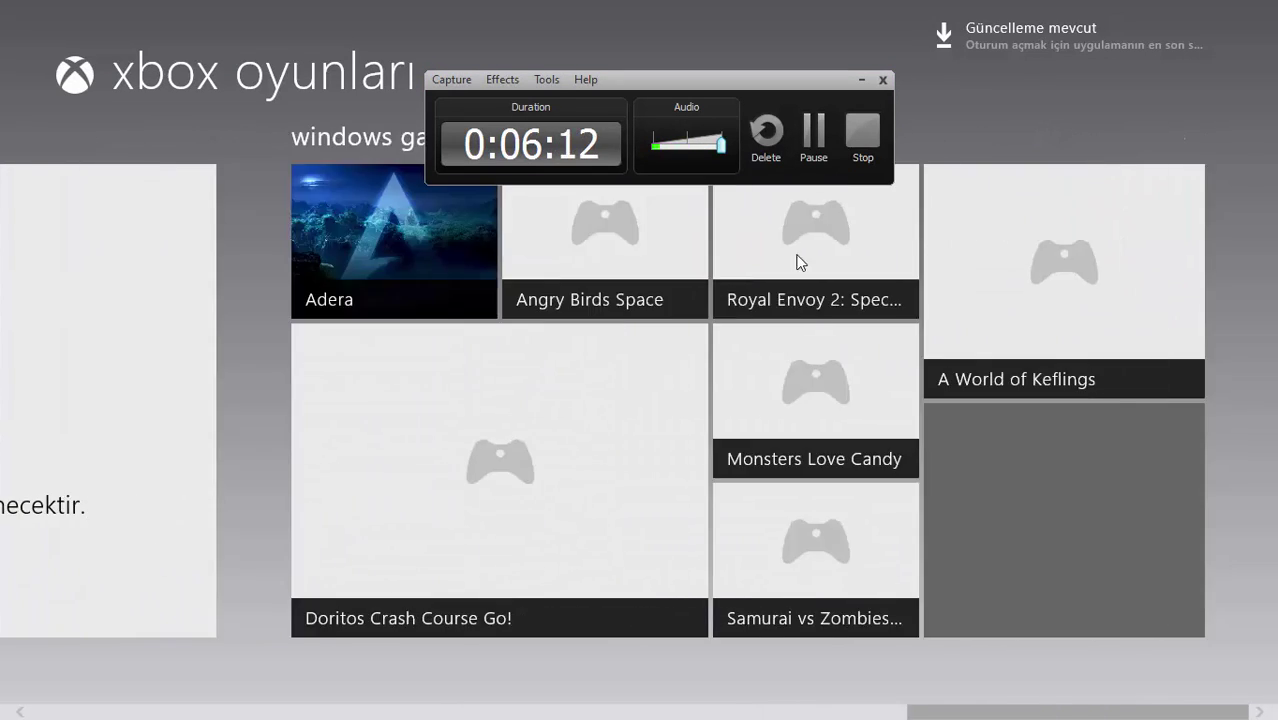
Read the Angry Birds Space description, move the recorder window clear of it and close the game's summary
left_click(672, 225)
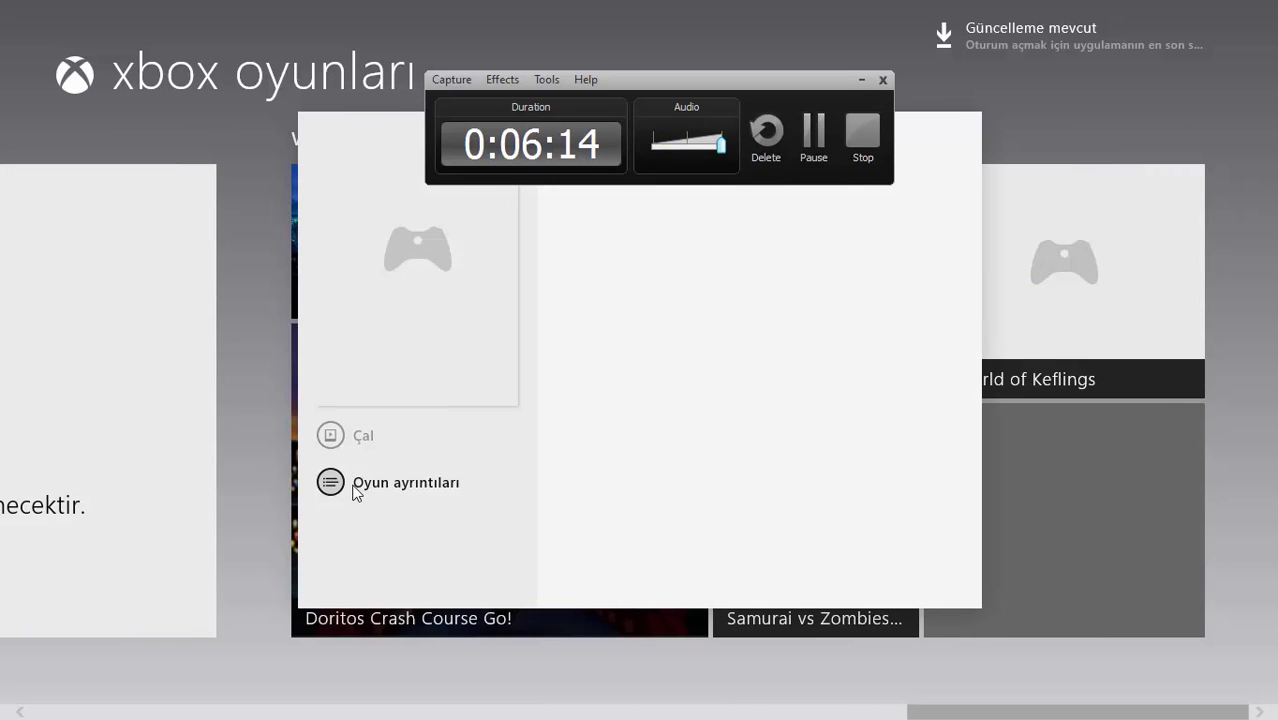
scroll(635, 535, "down", 3)
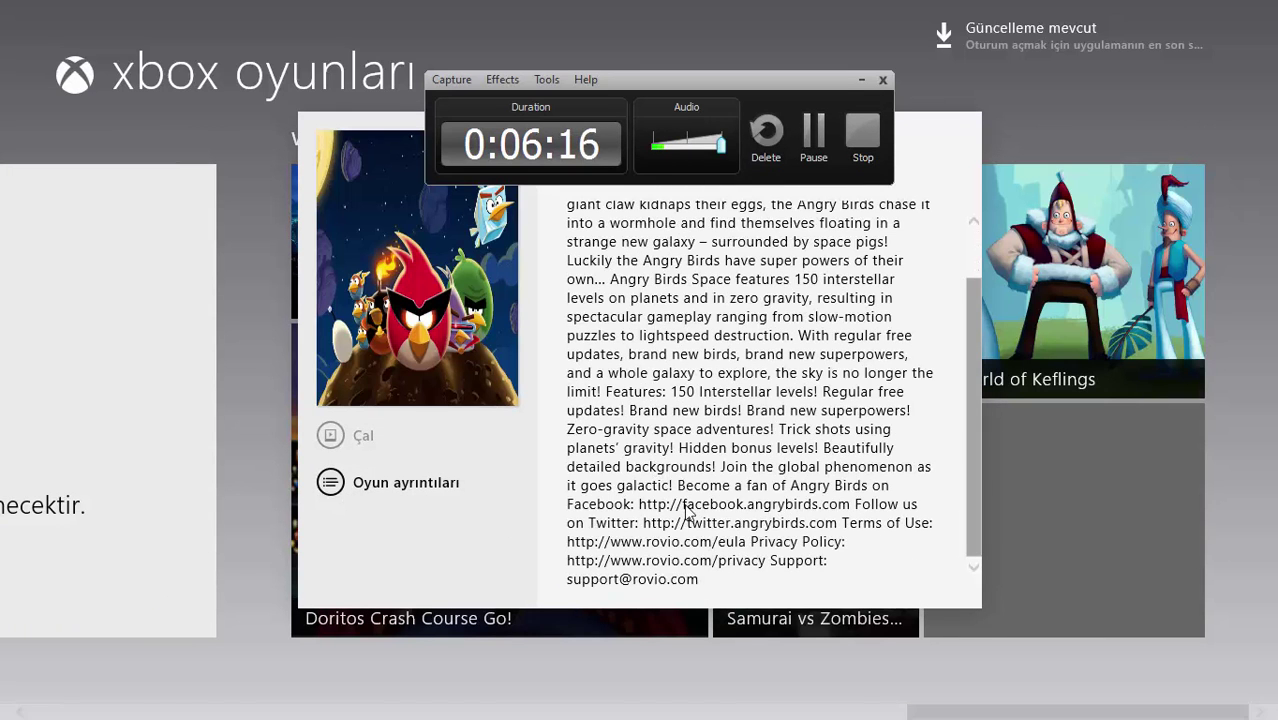
scroll(690, 510, "up", 3)
left_click_drag(673, 100, 735, 5)
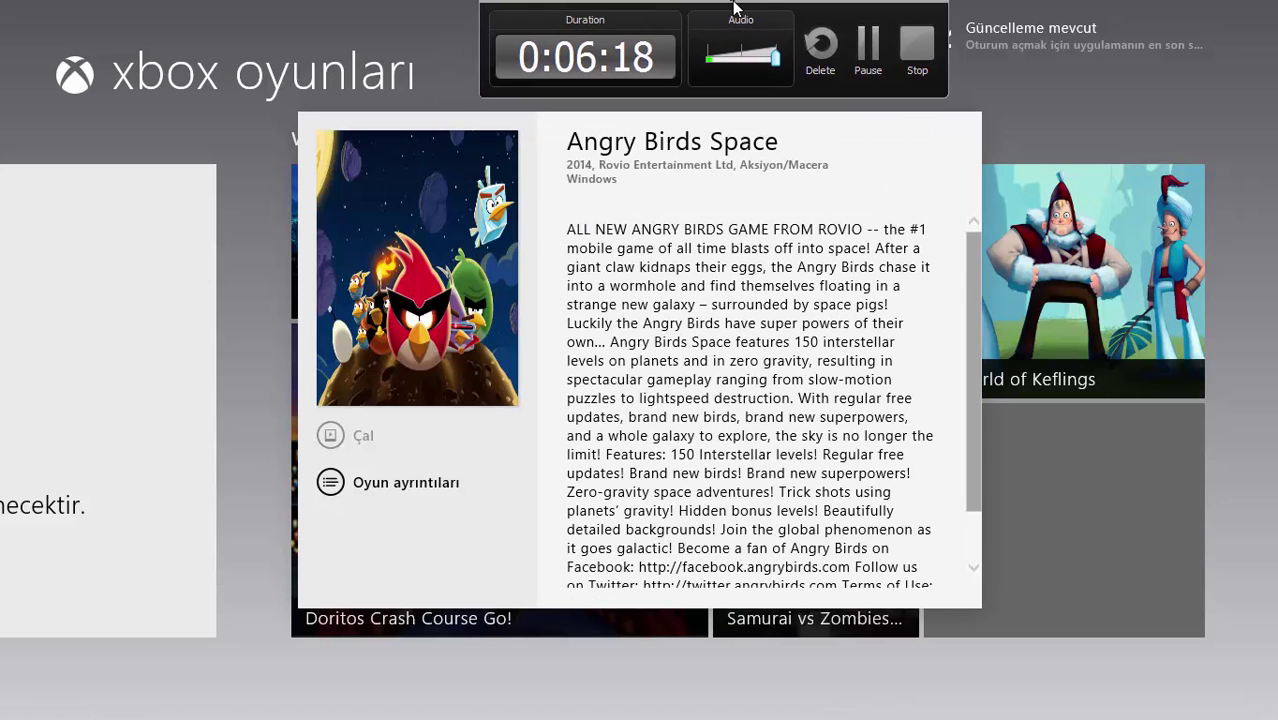
left_click(255, 645)
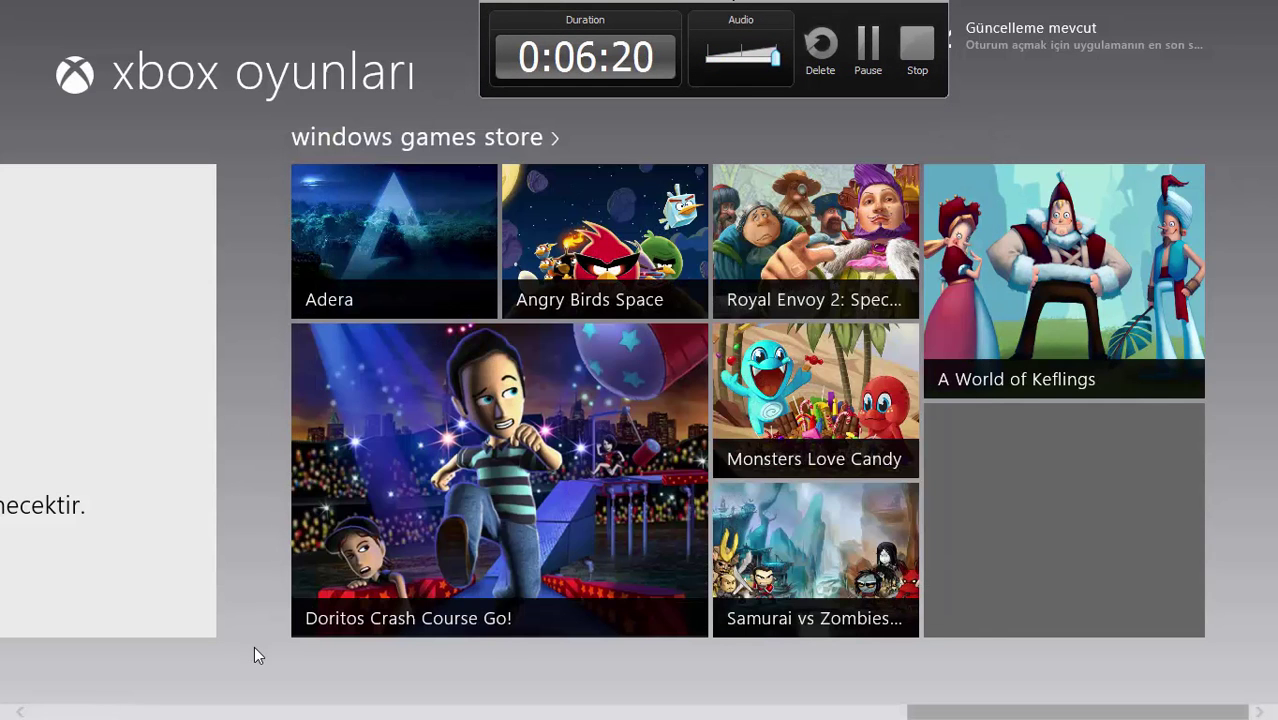
Open the game details of Doritos Crash Course Go!, try to play it and choose to get it from Mağaza
left_click(454, 565)
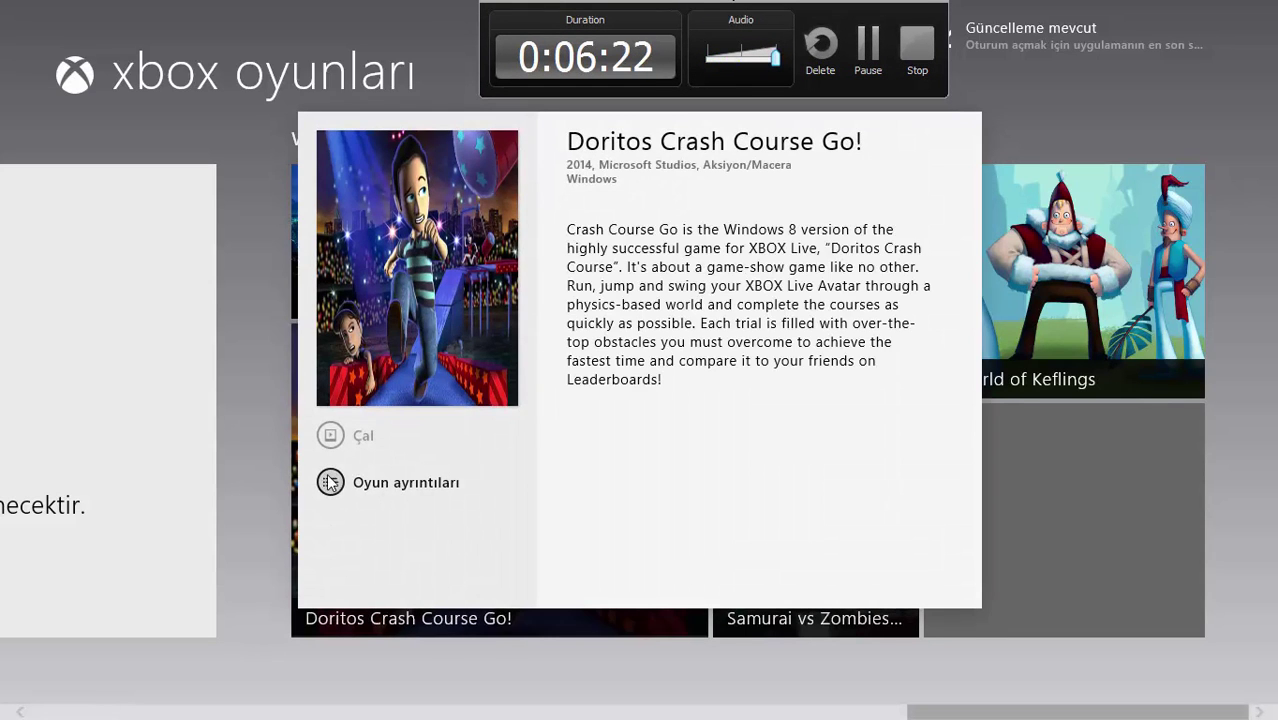
left_click(330, 482)
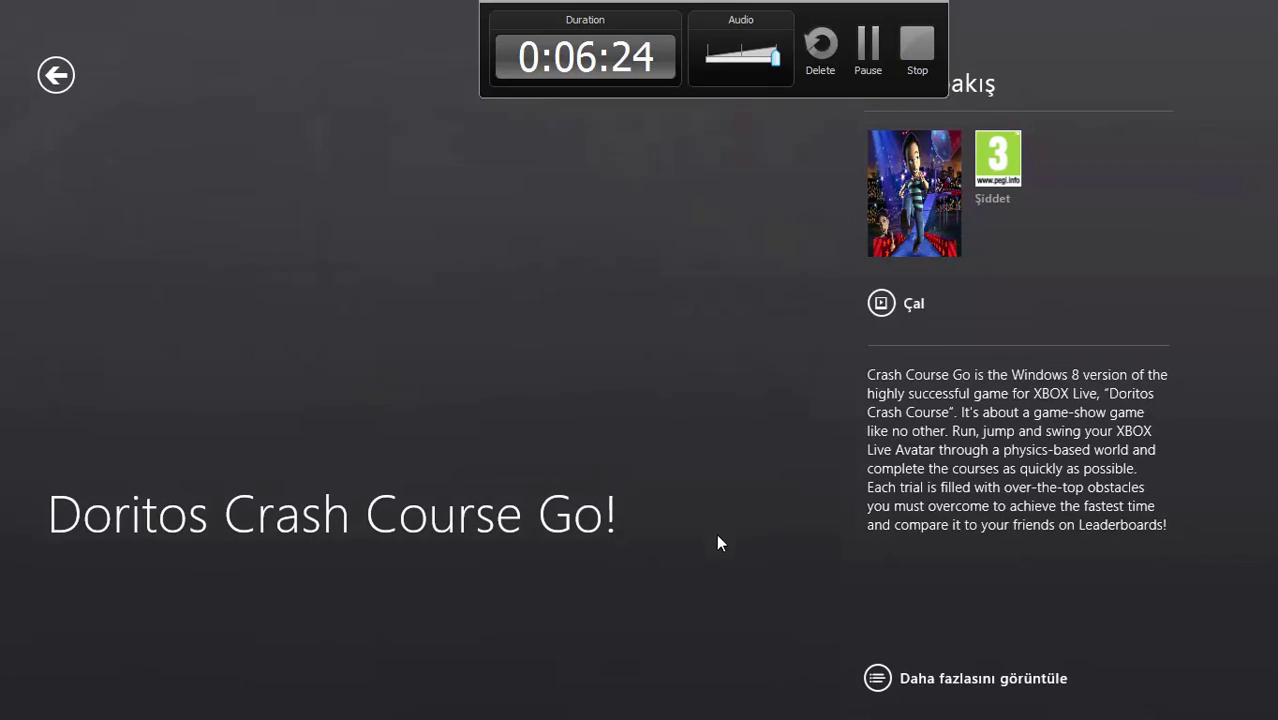
left_click(881, 304)
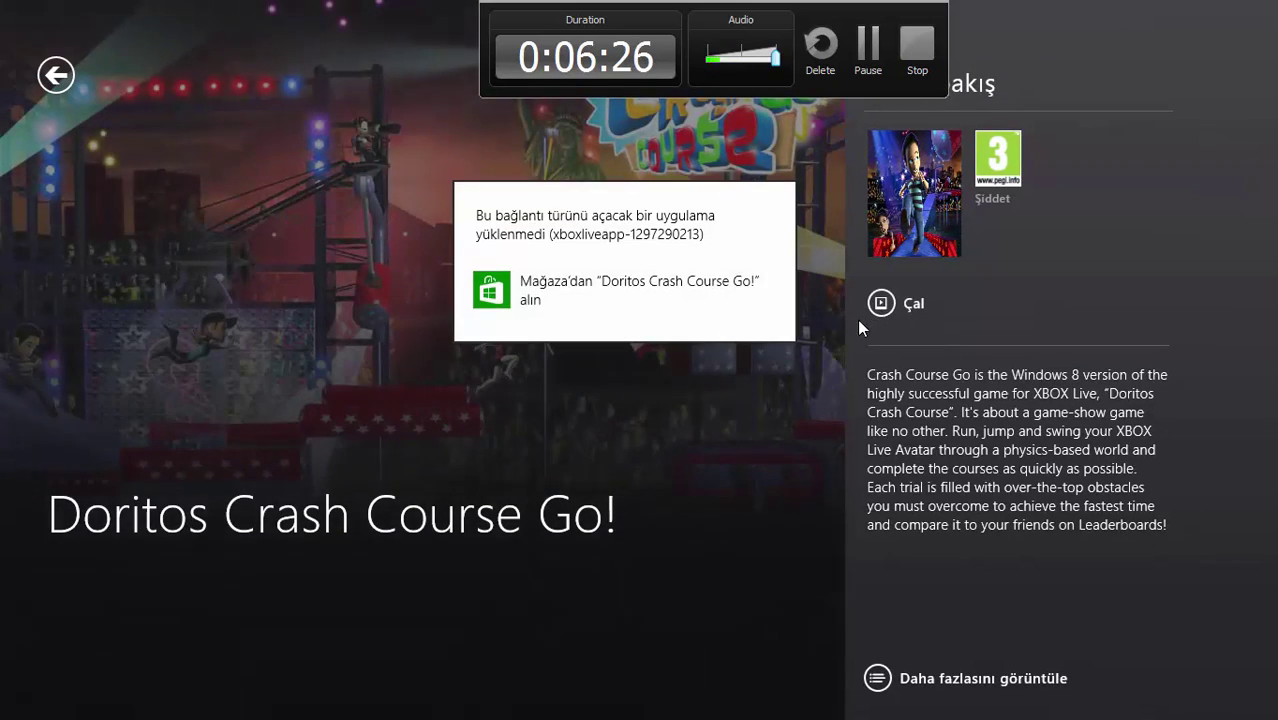
left_click(586, 316)
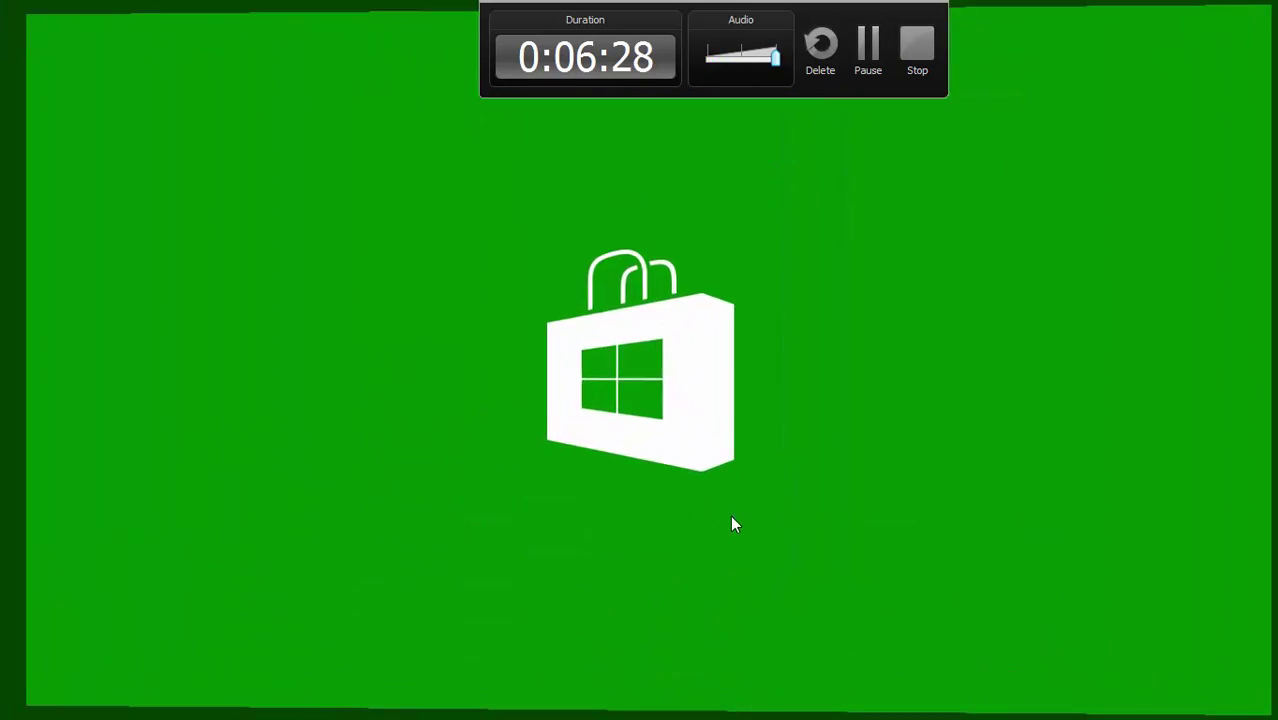
Return to the desktop and snap the running Mağaza app to the left side of the display
key("super")
left_click(190, 602)
right_click(20, 20)
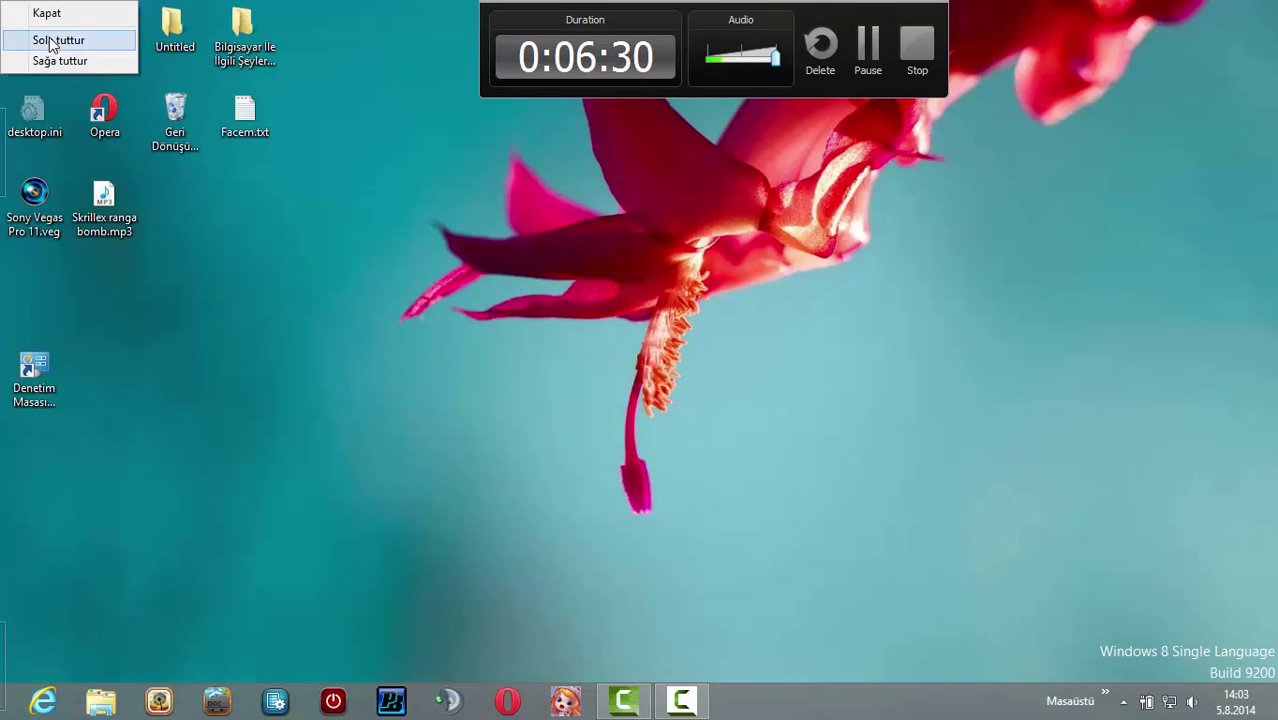
left_click(49, 37)
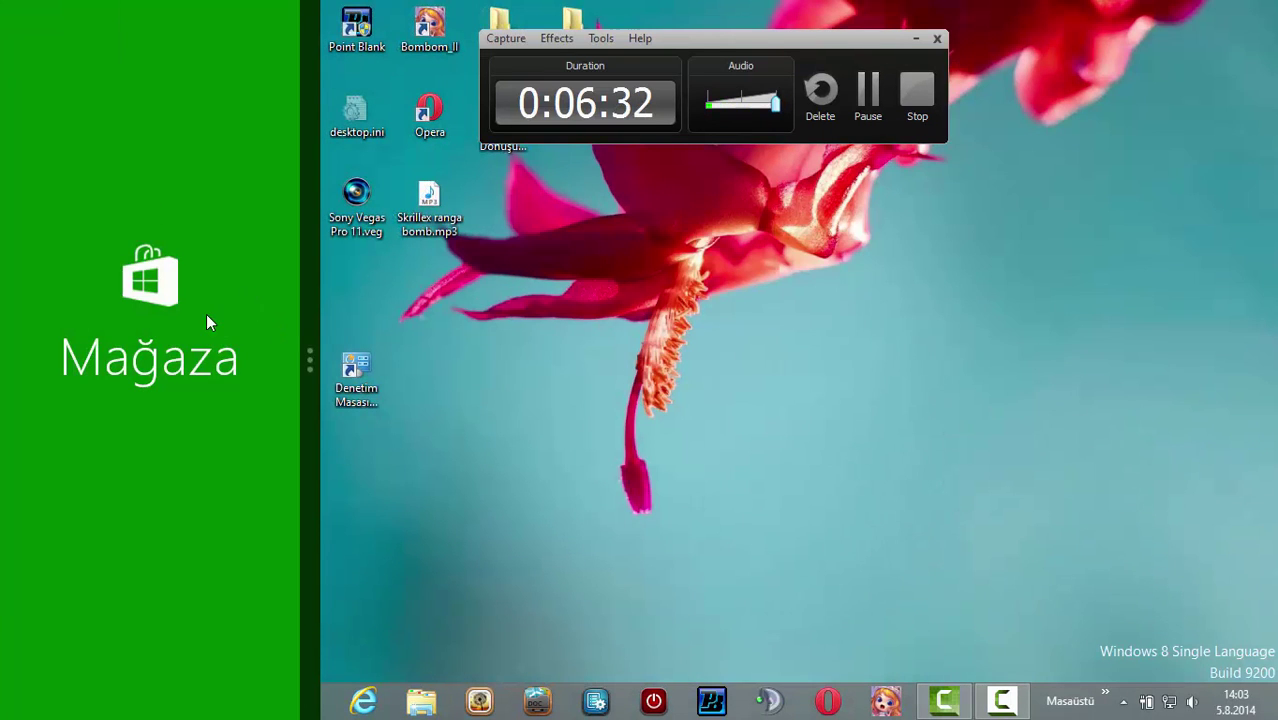
Close the snapped Mağaza app and the remaining background app so the desktop fills the display
right_click(20, 20)
left_click(2, 10)
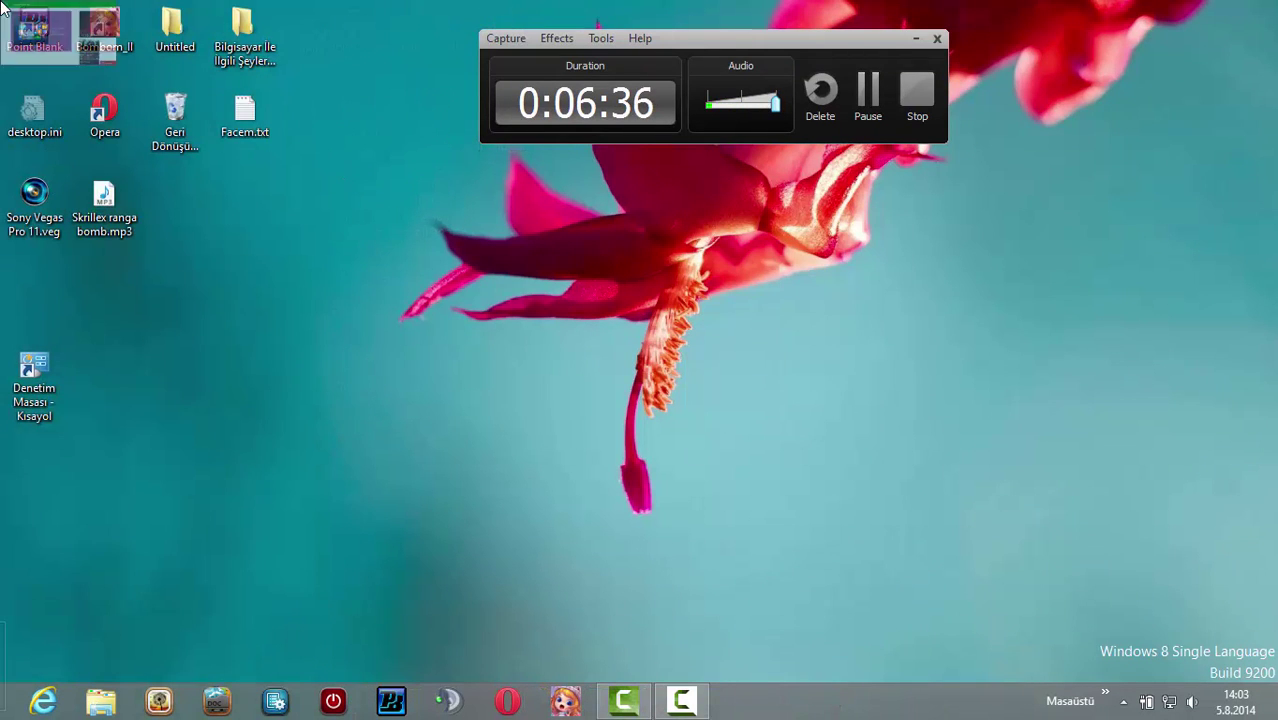
right_click(25, 20)
left_click(35, 14)
Sort the desktop icons by Ad and refresh the desktop
right_click(816, 440)
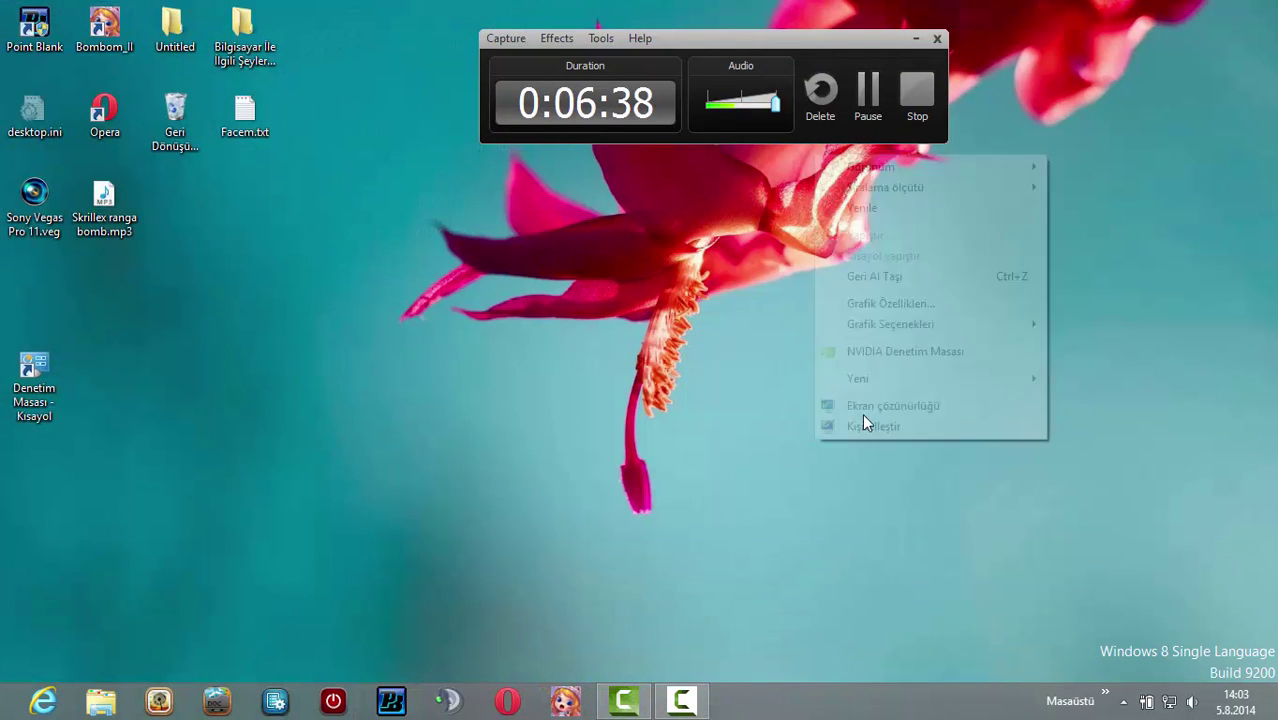
mouse_move(893, 196)
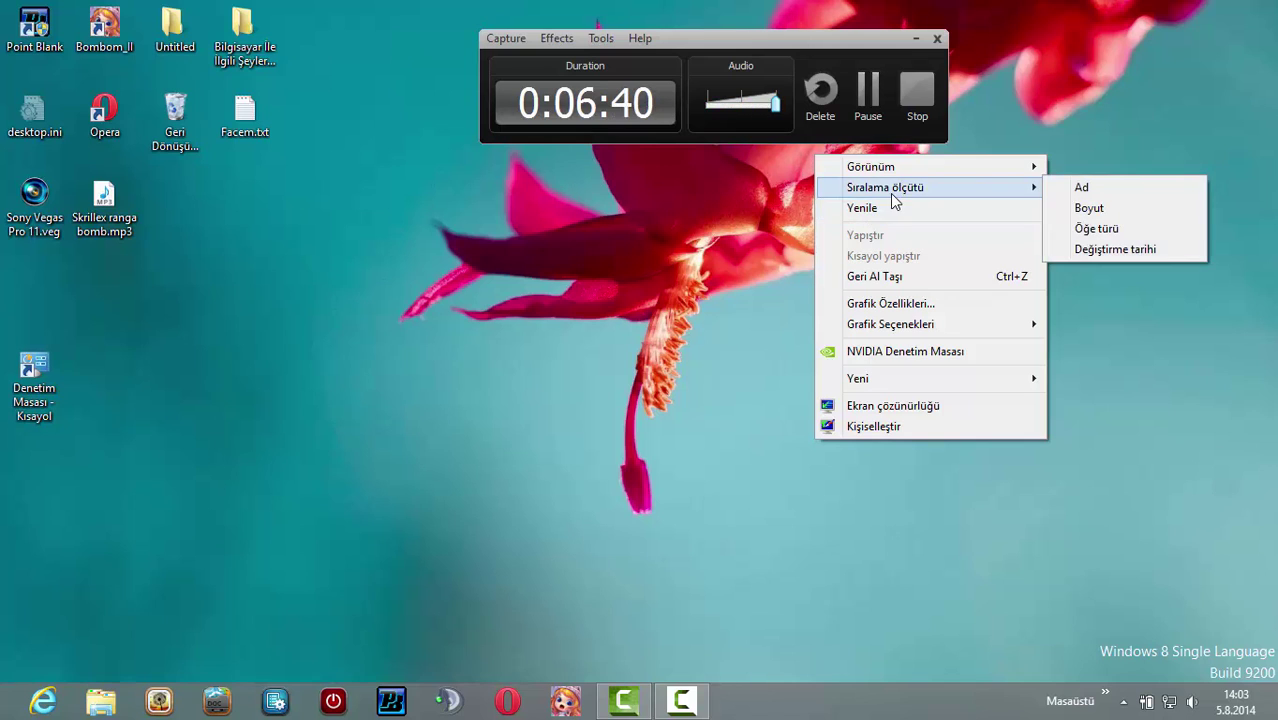
left_click(1131, 192)
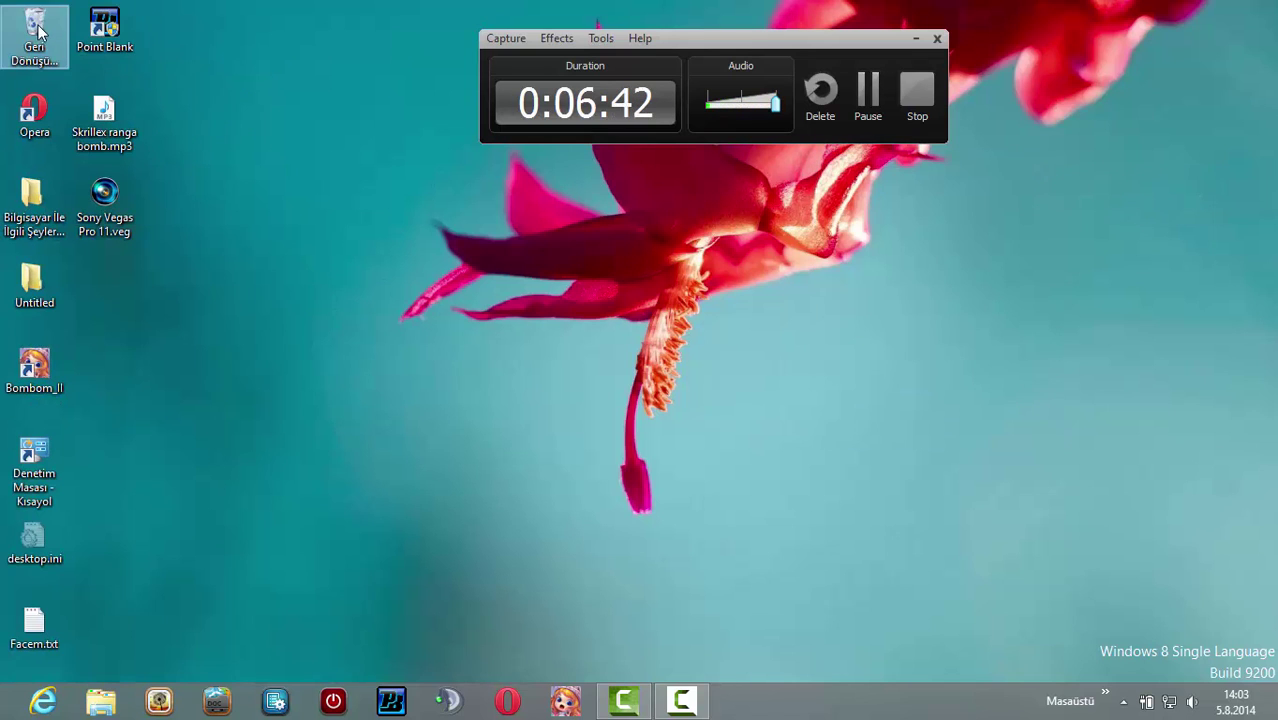
key("ctrl+a")
left_click(348, 62)
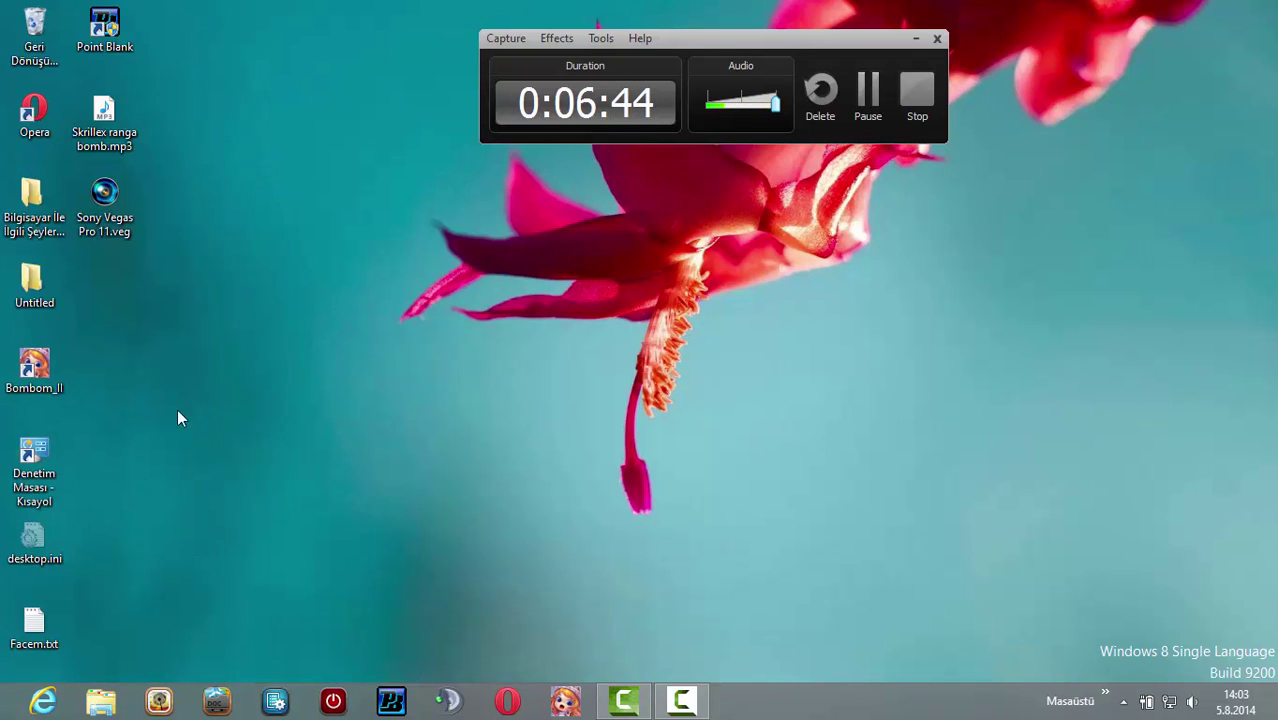
right_click(626, 371)
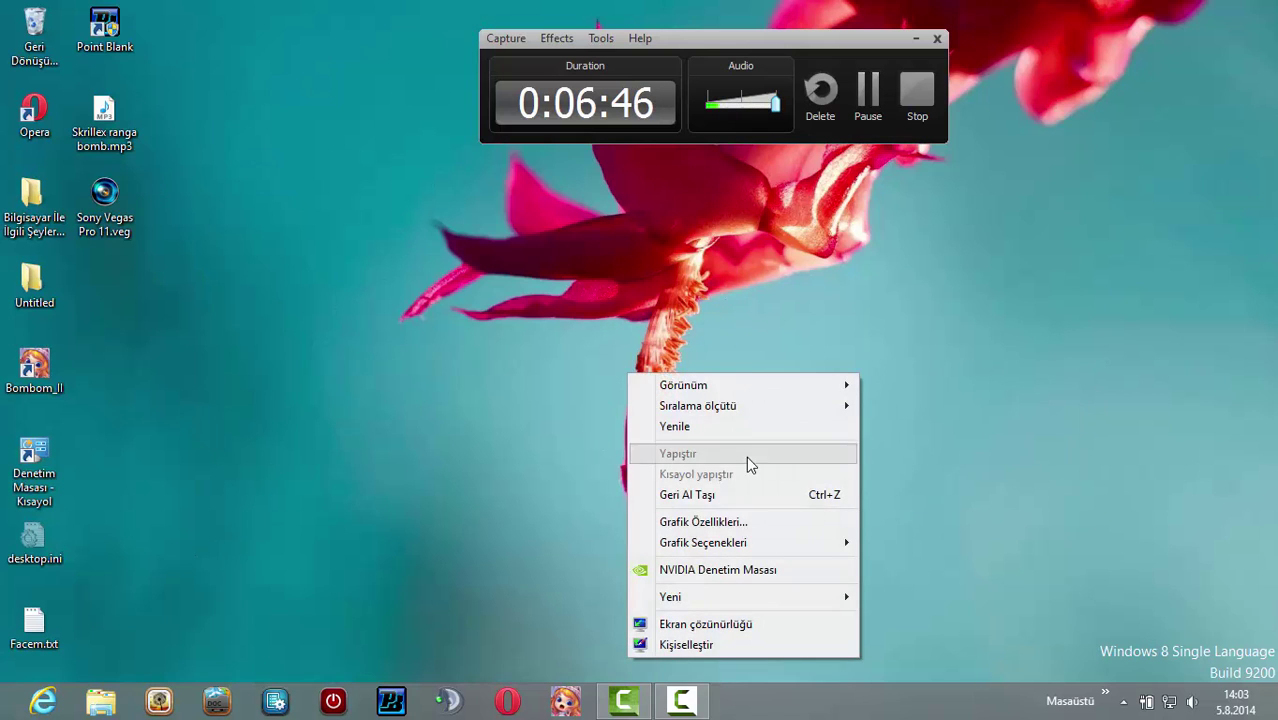
left_click(750, 426)
Open the desktop's Kişiselleştir settings and apply the default Windows theme
right_click(616, 537)
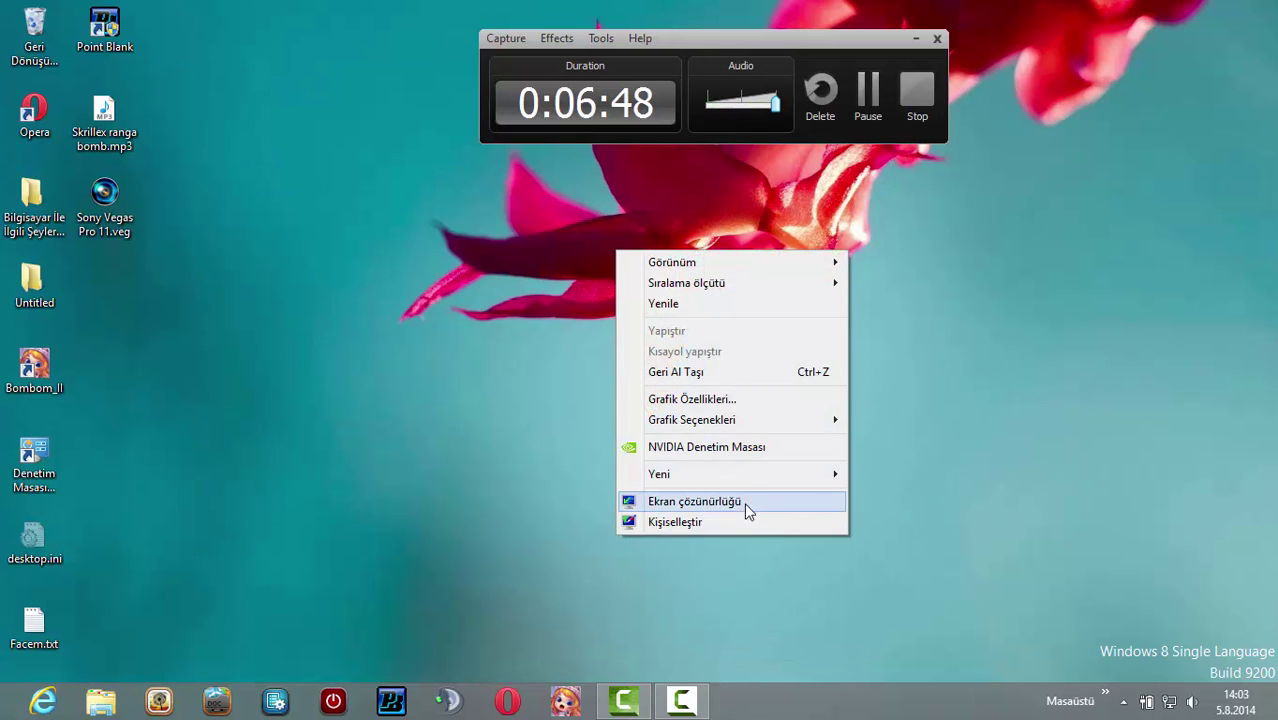
left_click(716, 523)
left_click(723, 525)
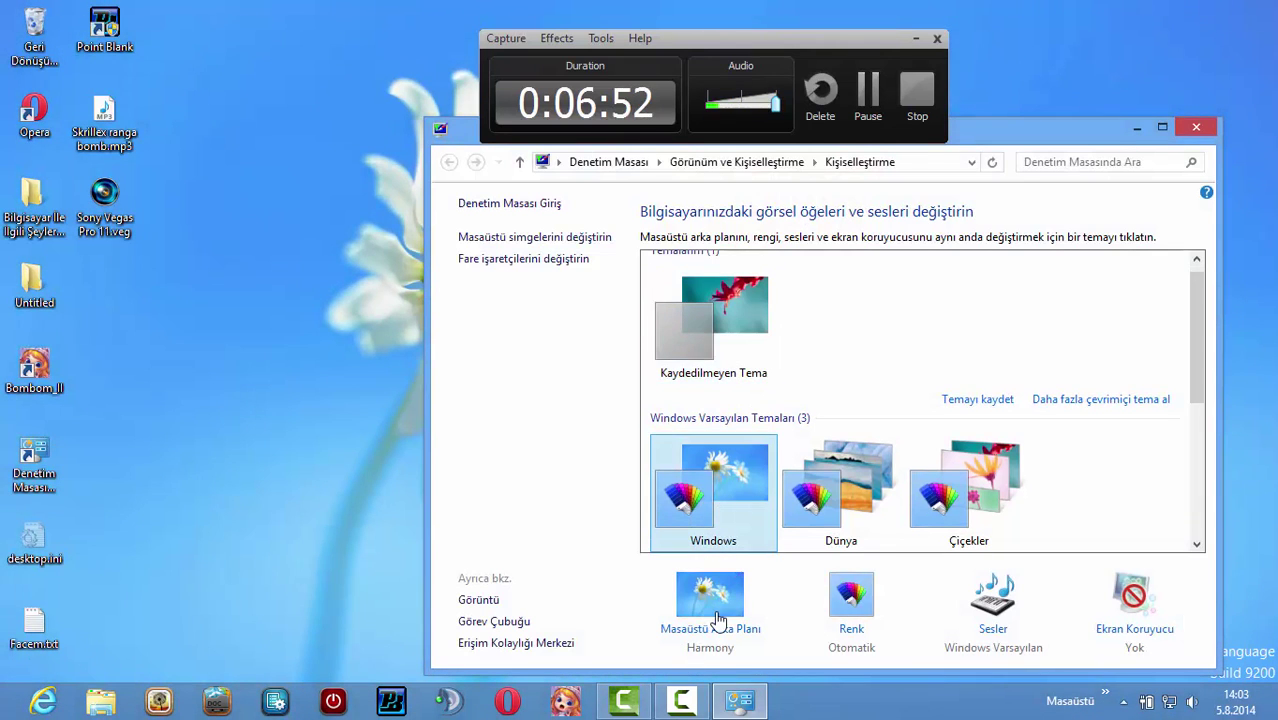
Open the Masaüstü Arka Planı settings, switch the picture location to Resimlerim and choose the masked figure on black as wallpaper
left_click(712, 615)
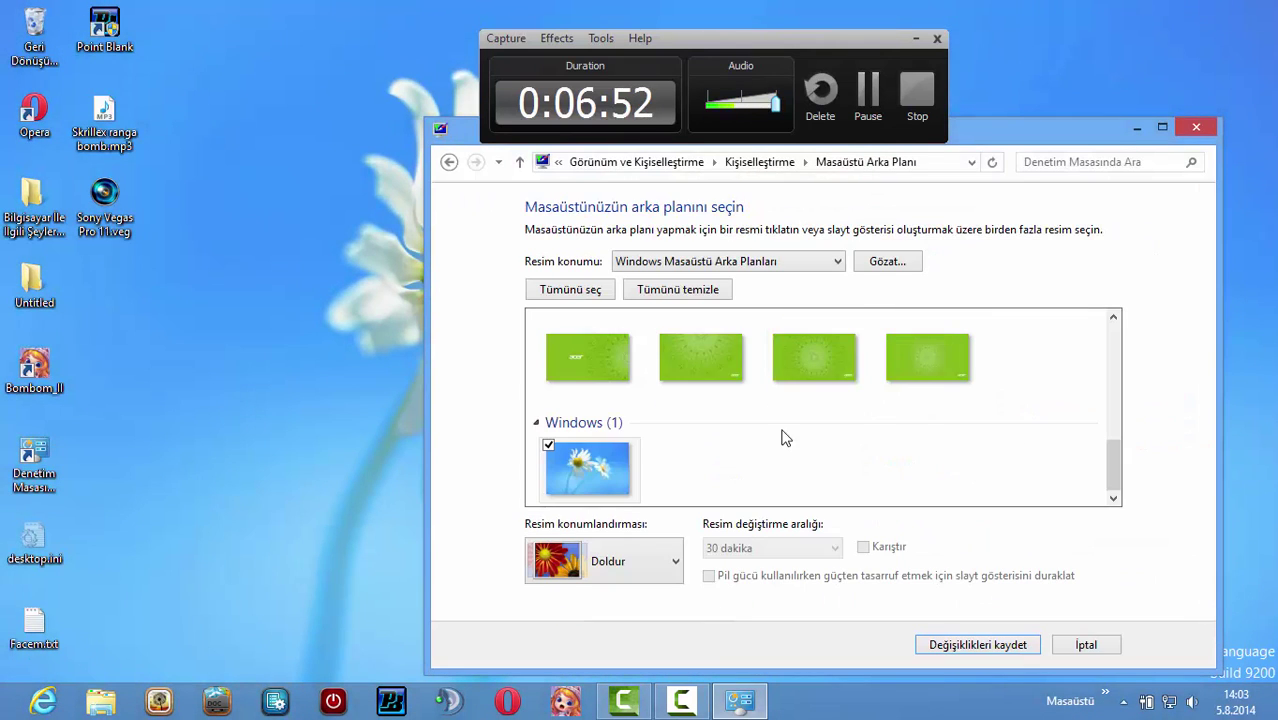
left_click(733, 261)
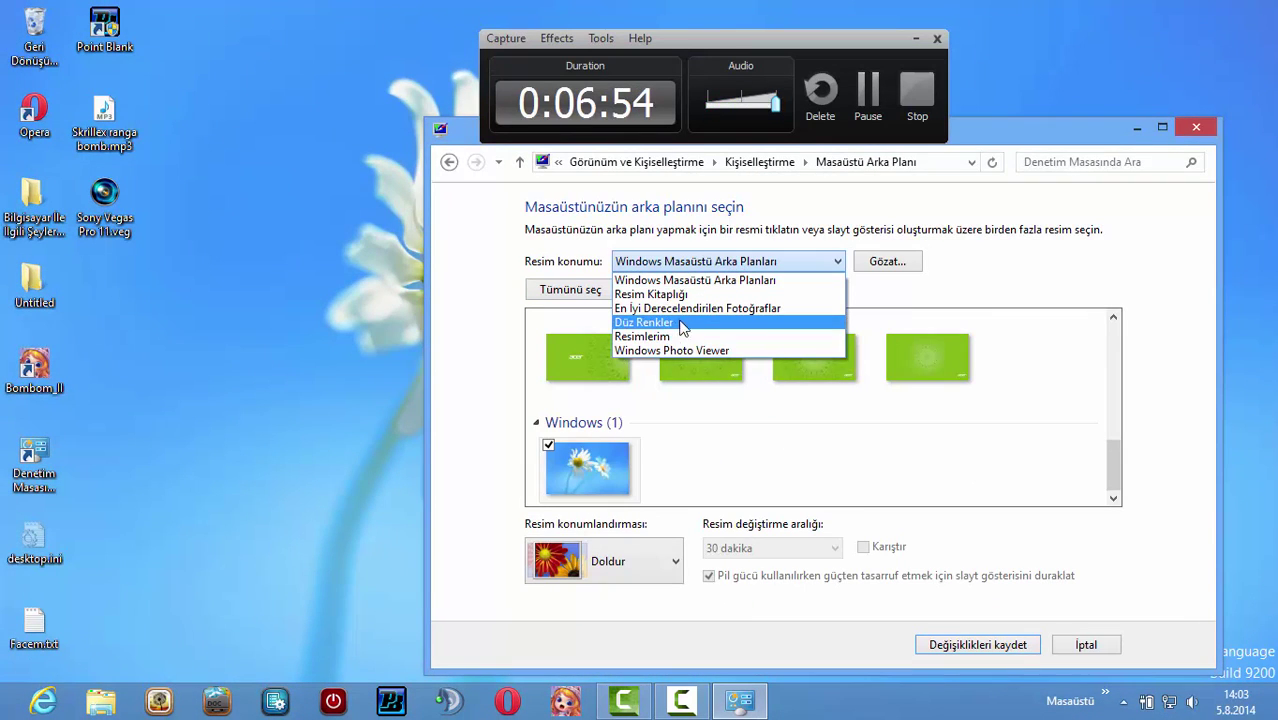
left_click(676, 337)
left_click(927, 462)
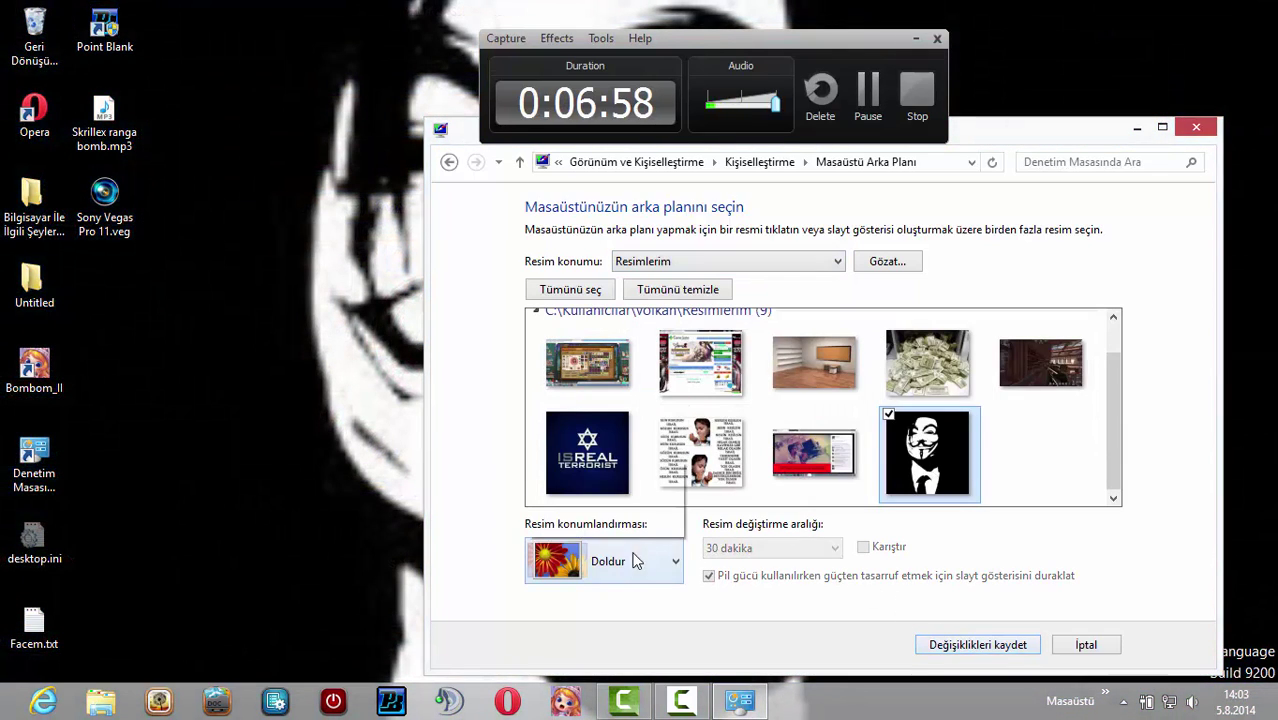
Try the Sığdır picture position, set it to Ortala instead and save the desktop background changes
left_click(634, 560)
left_click(590, 388)
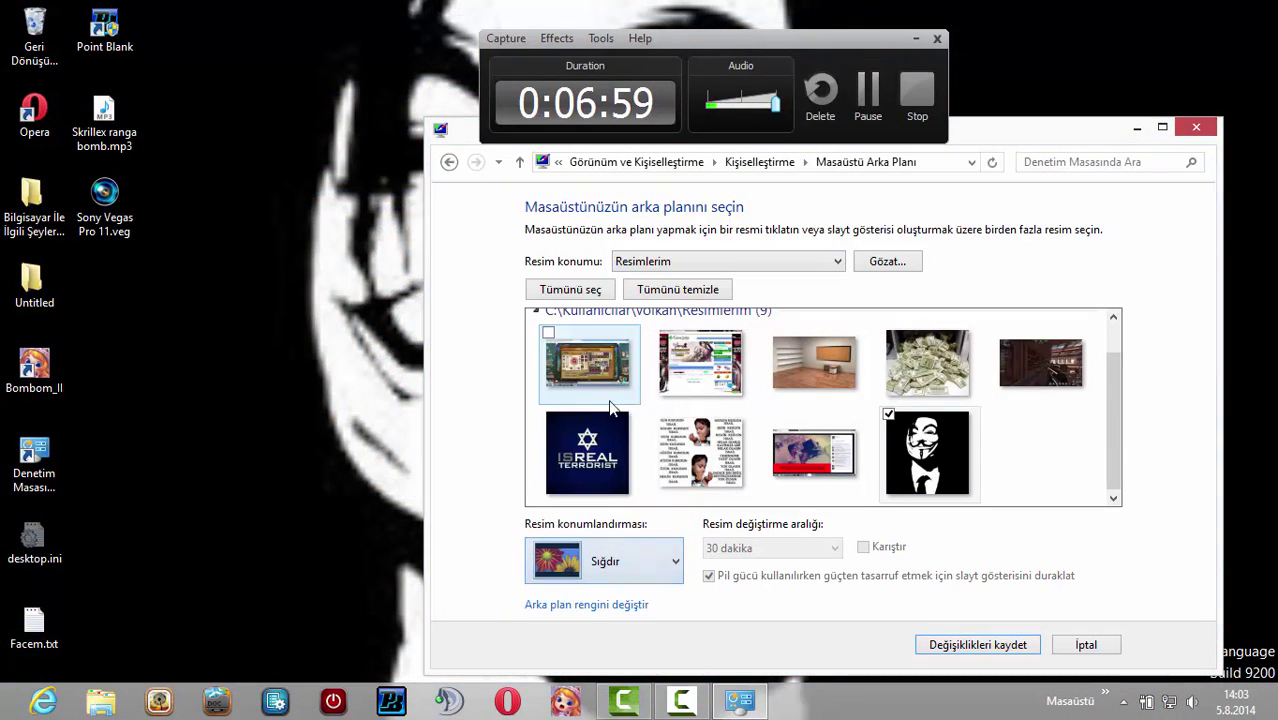
left_click(614, 568)
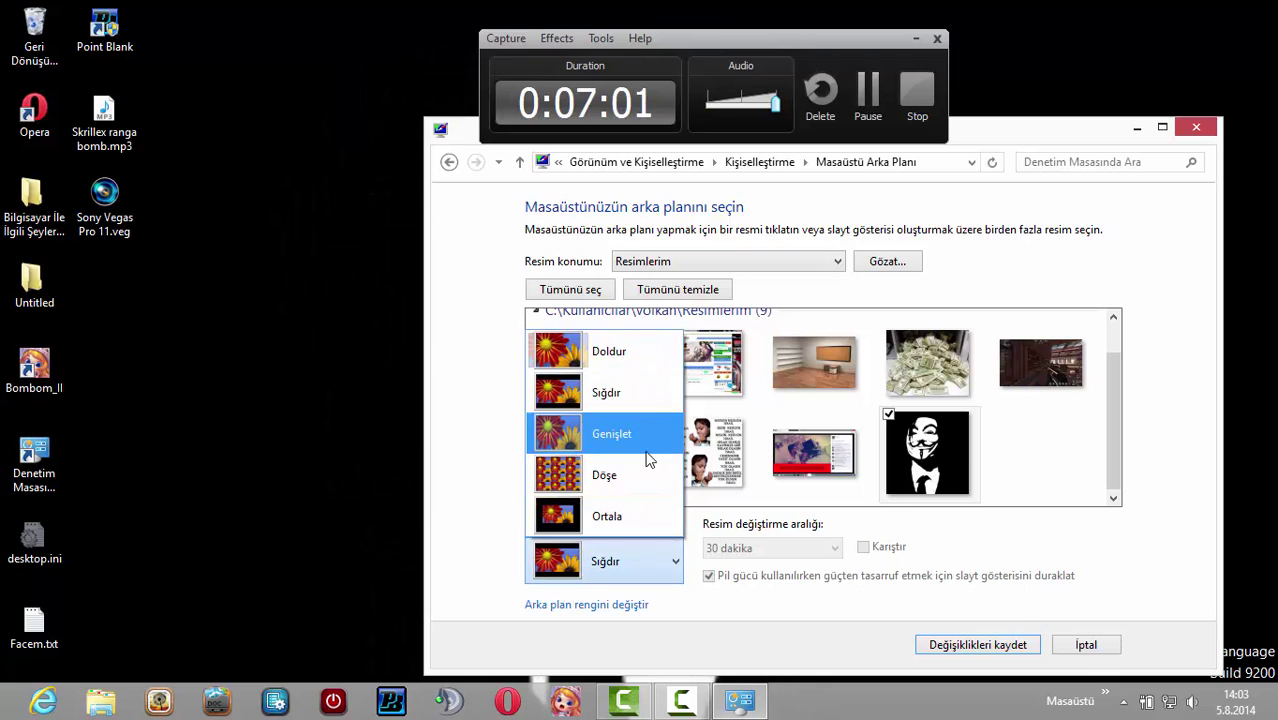
left_click(620, 516)
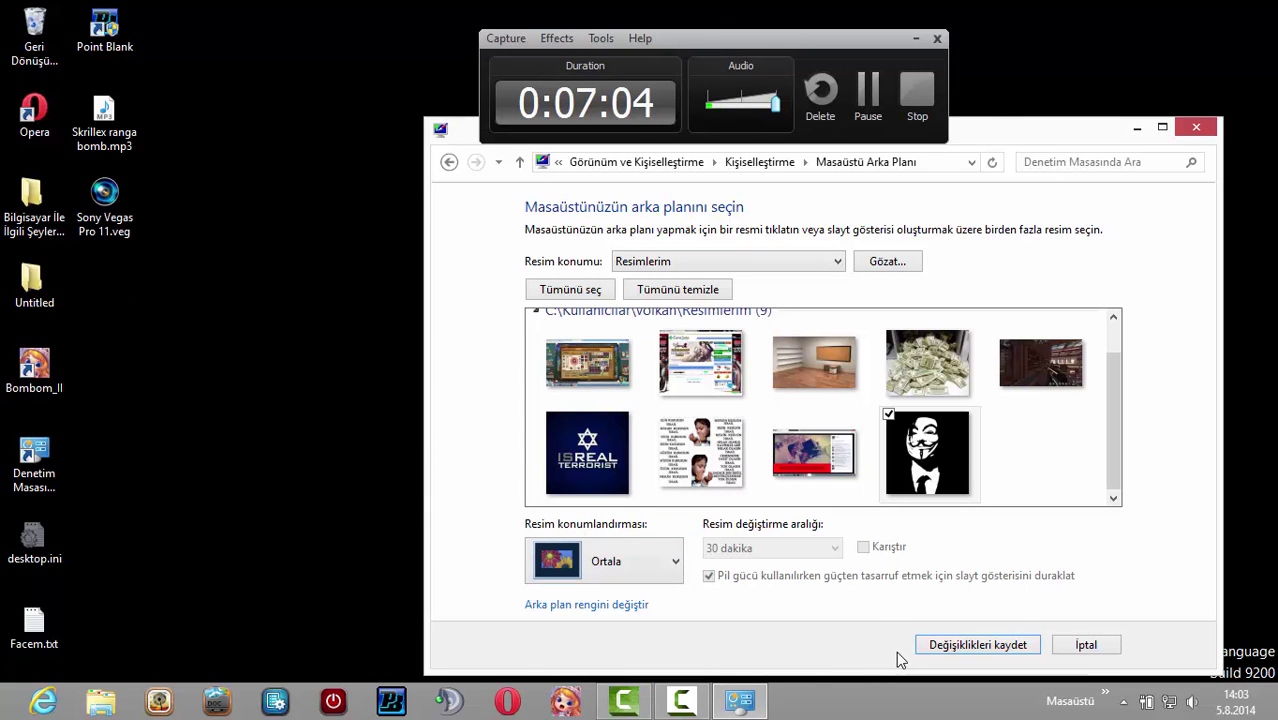
left_click_drag(984, 150, 0, 591)
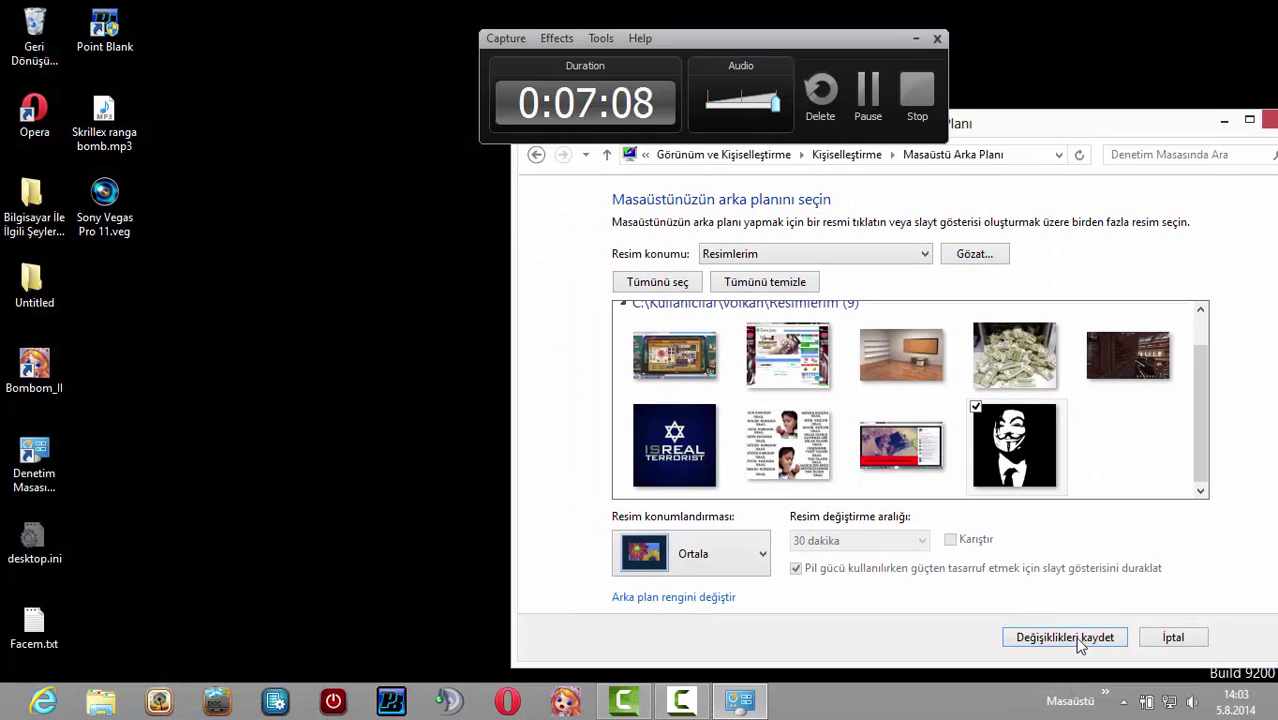
left_click(1078, 641)
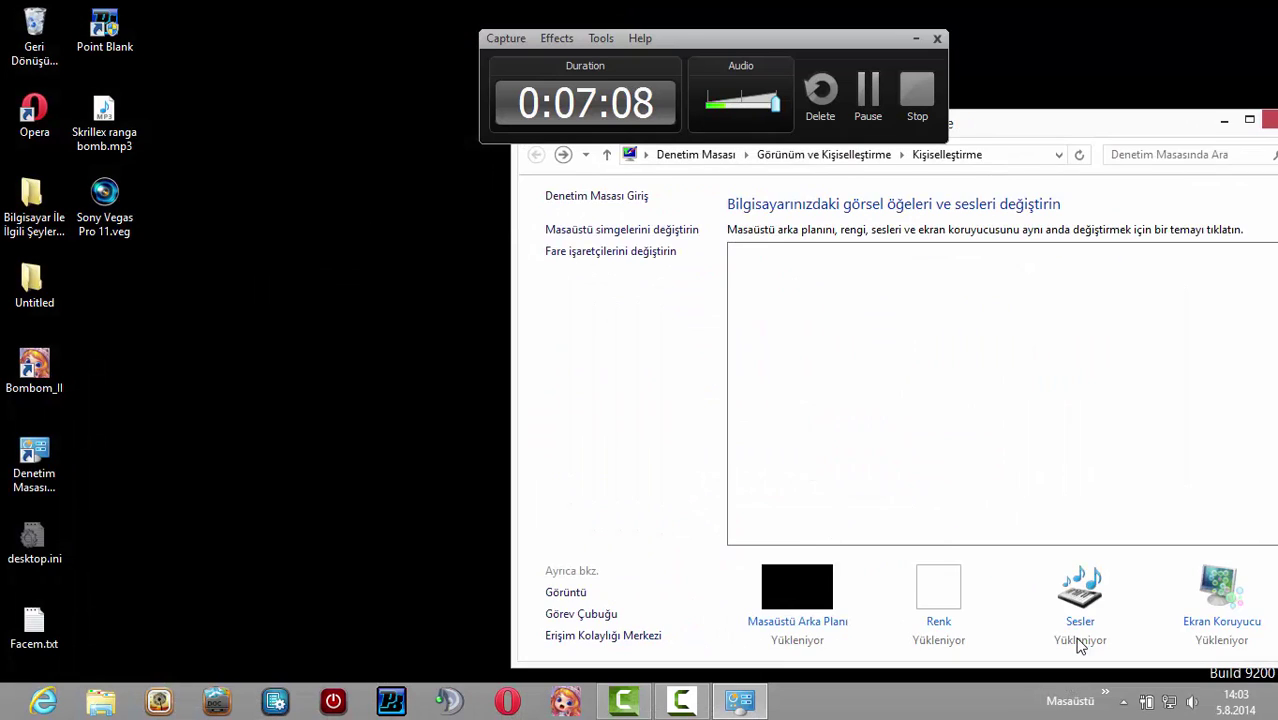